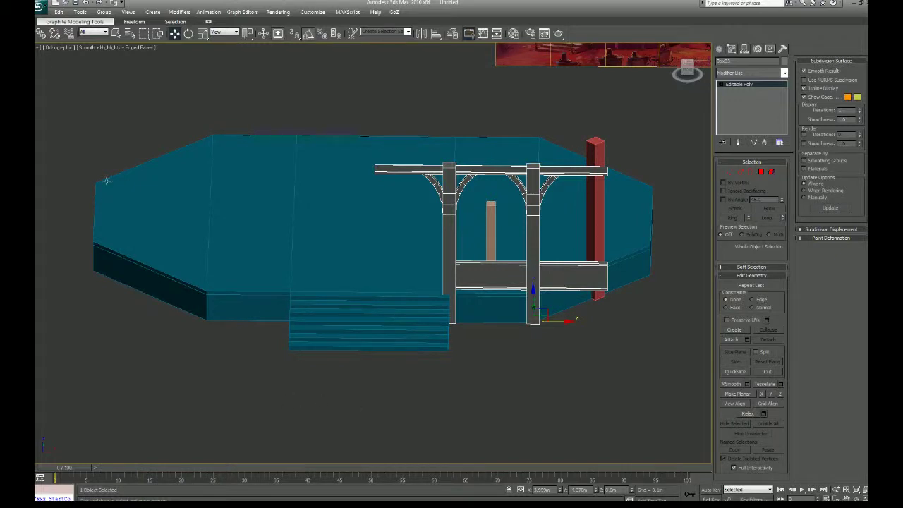
# Step: Examine the railing section, the red post and the platform's angled edge from several angles
pyautogui.moveTo(619, 388); pyautogui.dragTo(493, 382, button='middle')
pyautogui.keyDown('alt'); pyautogui.moveTo(557, 376); pyautogui.dragTo(544, 379, button='middle'); pyautogui.keyUp('alt')
pyautogui.moveTo(544, 379); pyautogui.dragTo(572, 399, button='middle')
pyautogui.scroll(5, 526, 386)
pyautogui.scroll(-3, 572, 399)
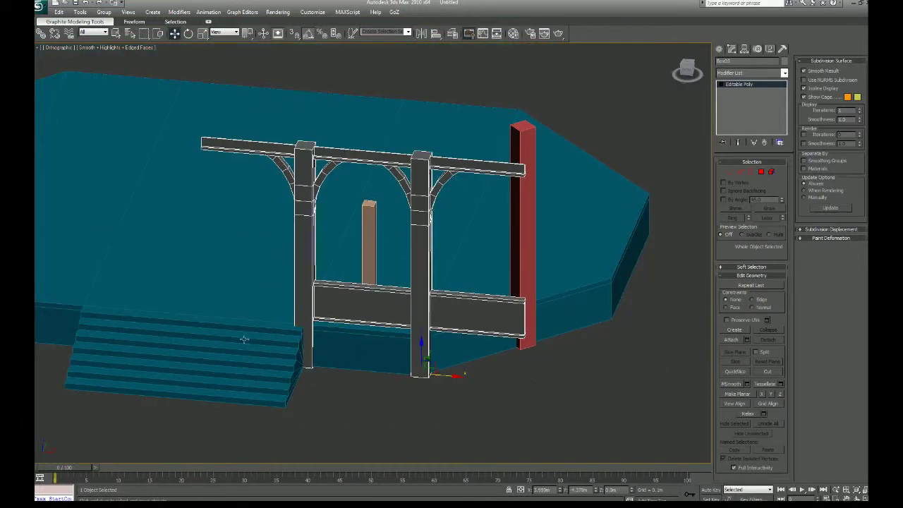
pyautogui.moveTo(553, 393); pyautogui.dragTo(419, 310, button='middle')
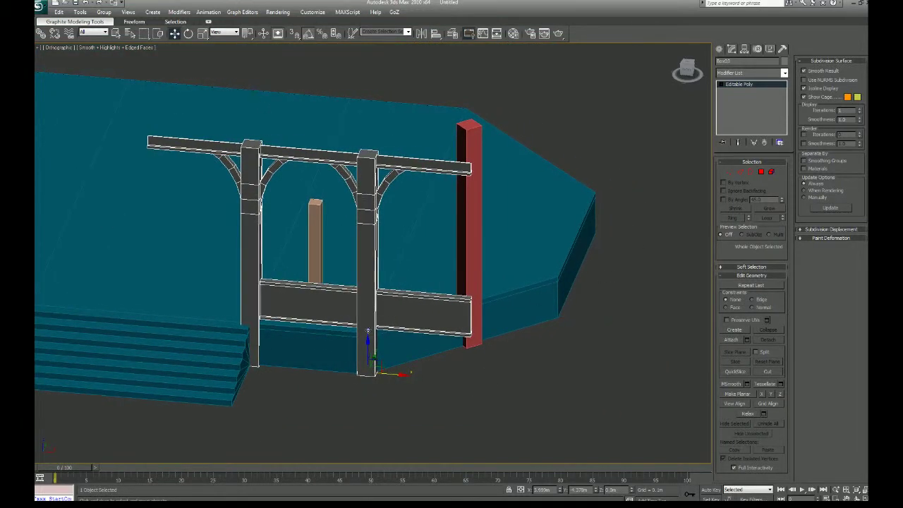
pyautogui.moveTo(686, 226); pyautogui.dragTo(675, 233, button='middle')
pyautogui.click(466, 225)
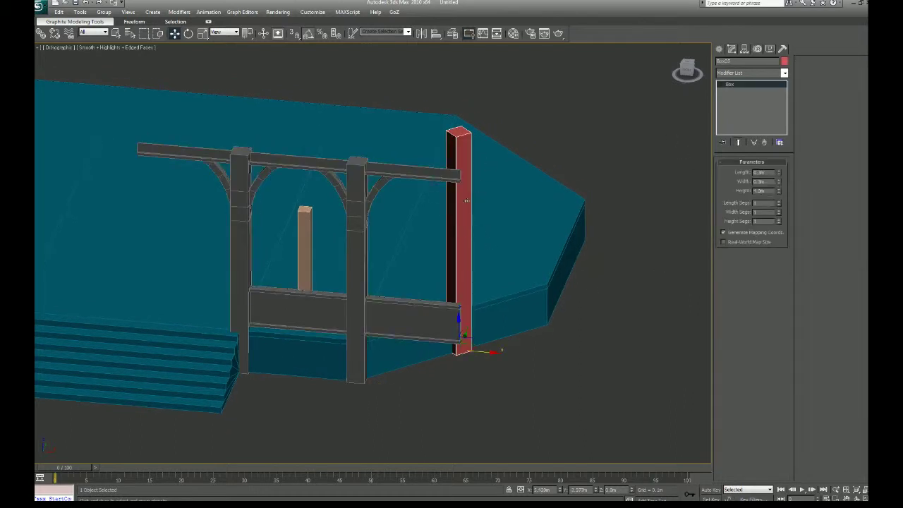
pyautogui.moveTo(563, 288)
pyautogui.keyDown('alt'); pyautogui.mouseDown(button='middle')
pyautogui.moveTo(544, 227)
pyautogui.moveTo(563, 299)
pyautogui.mouseUp(button='middle'); pyautogui.keyUp('alt')
pyautogui.moveTo(563, 298); pyautogui.dragTo(527, 299, button='middle')
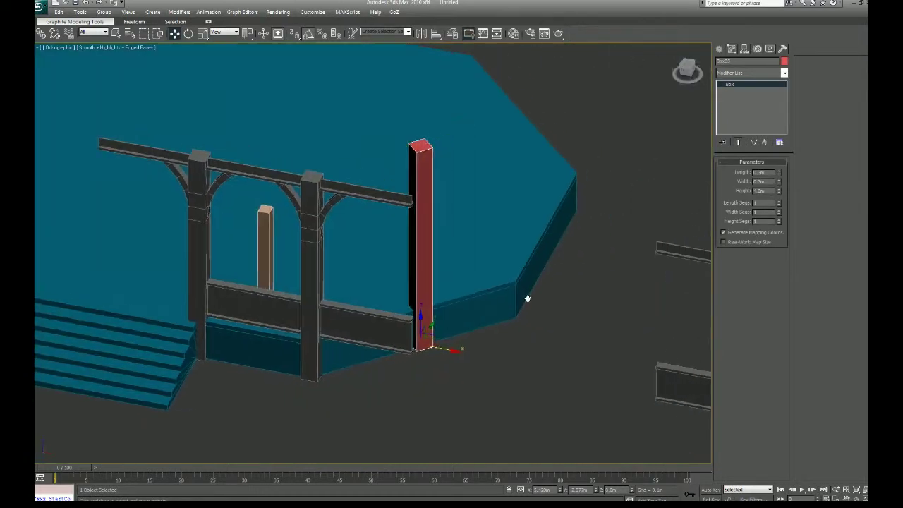
pyautogui.scroll(2, 527, 299)
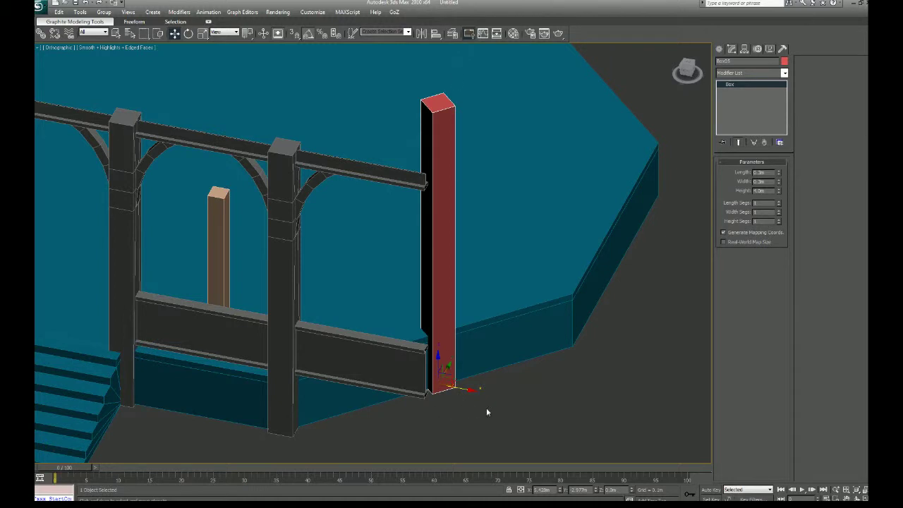
pyautogui.moveTo(521, 397); pyautogui.dragTo(417, 363, button='middle')
pyautogui.scroll(-2, 588, 384)
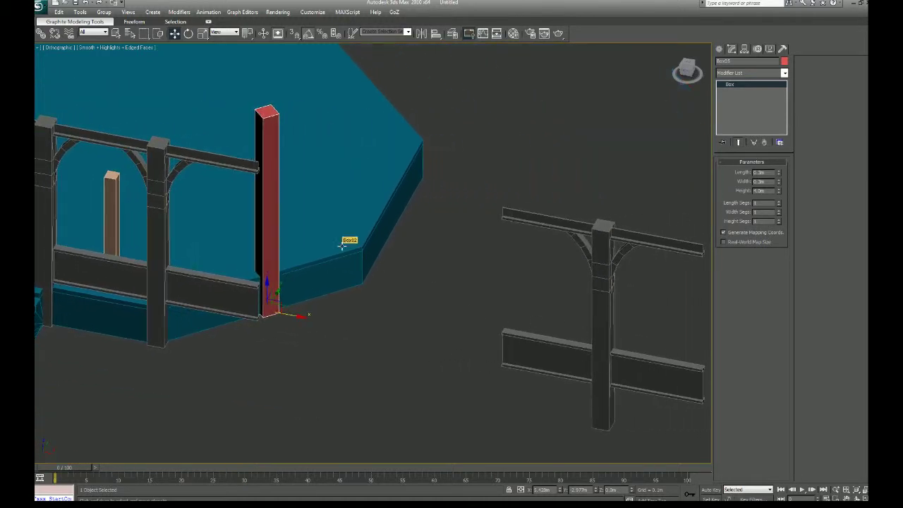
pyautogui.moveTo(343, 245); pyautogui.dragTo(503, 261, button='middle')
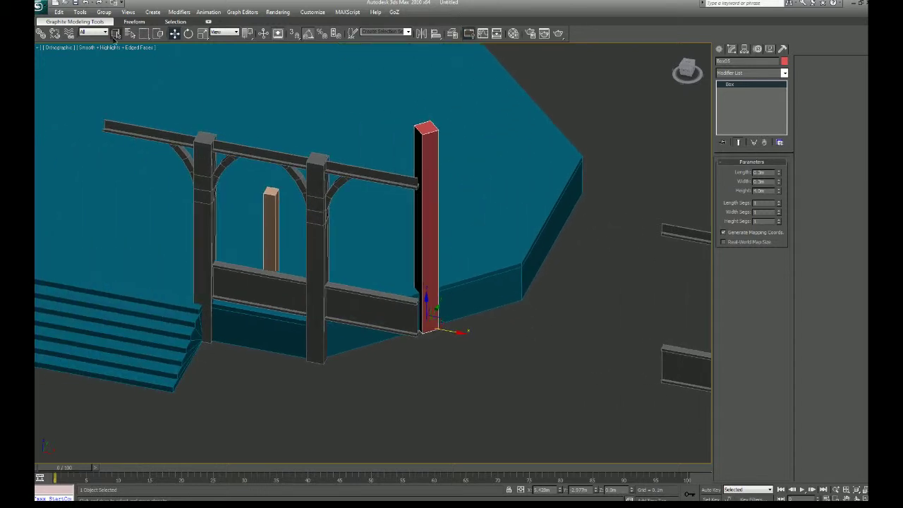
# Step: Apply a Symmetry modifier to the grey railing section, mirrored along the X axis with Flip enabled
pyautogui.click(325, 414)
pyautogui.click(304, 303)
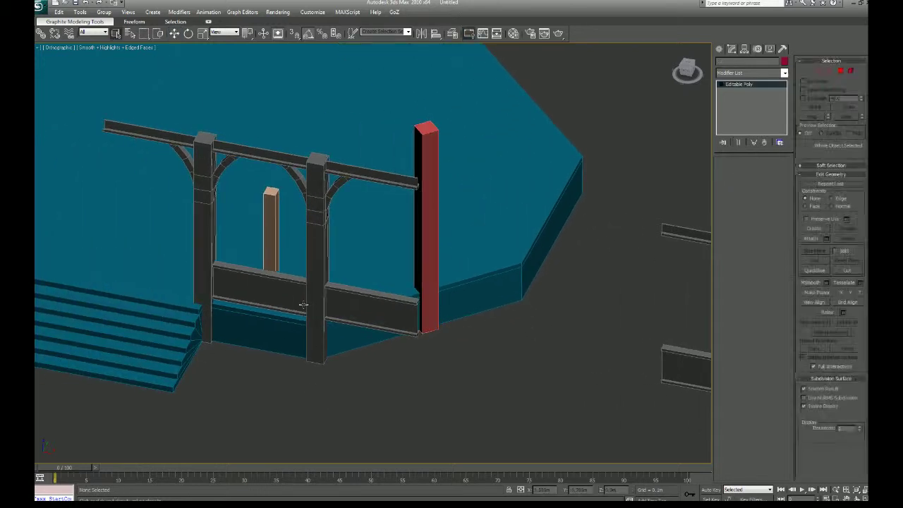
pyautogui.click(780, 73)
pyautogui.scroll(-5, 765, 91)
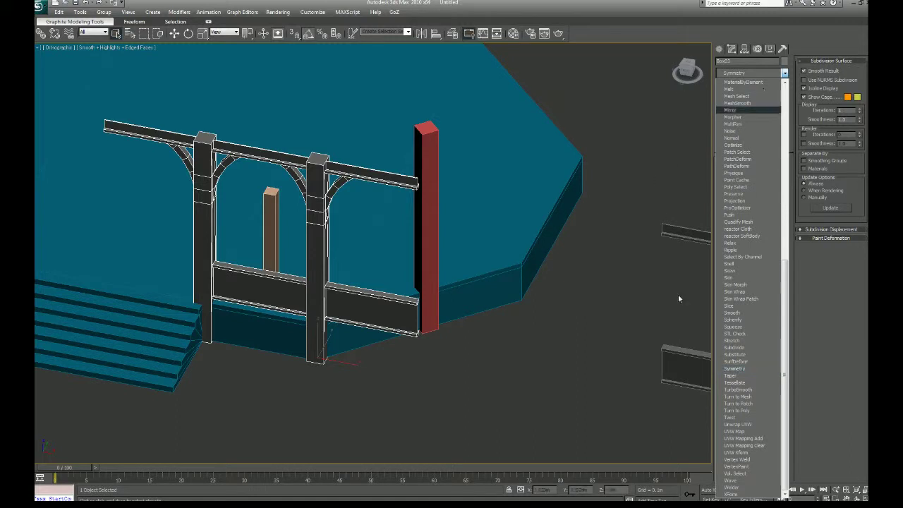
pyautogui.click(734, 373)
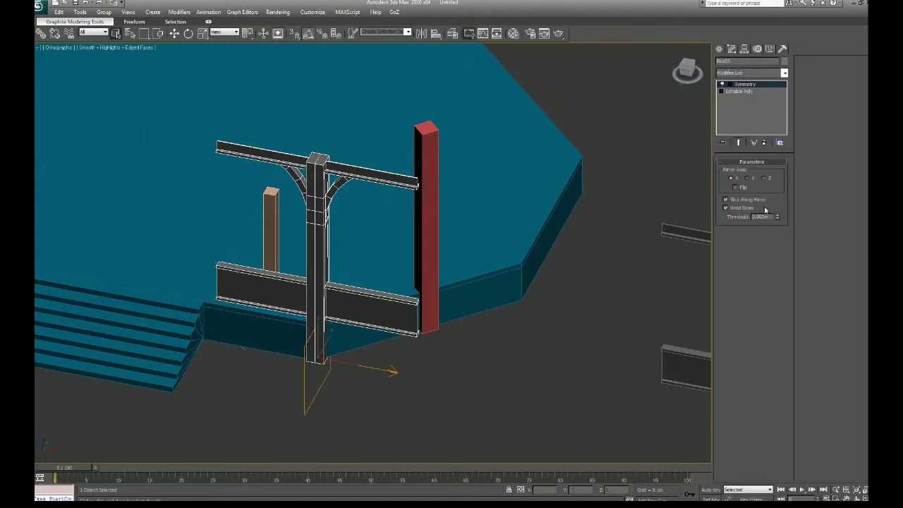
pyautogui.click(737, 188)
# Step: Expand the railing's Symmetry modifier and activate its Mirror sub-object for rotation, undoing the test rotation of the whole railing
pyautogui.moveTo(460, 316); pyautogui.dragTo(507, 368, button='middle')
pyautogui.scroll(4, 494, 328)
pyautogui.scroll(-5, 486, 332)
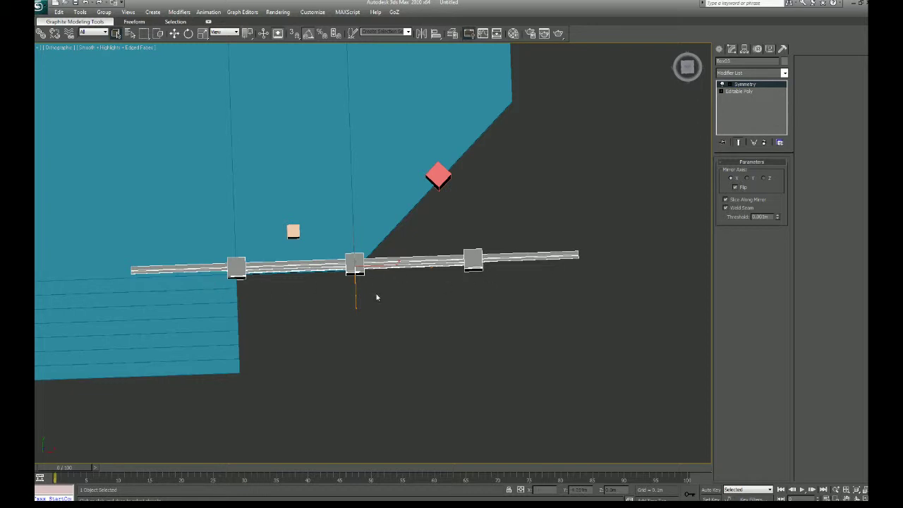
pyautogui.keyDown('alt'); pyautogui.moveTo(429, 317); pyautogui.dragTo(429, 270, button='middle'); pyautogui.keyUp('alt')
pyautogui.scroll(2, 438, 298)
pyautogui.scroll(-1, 427, 307)
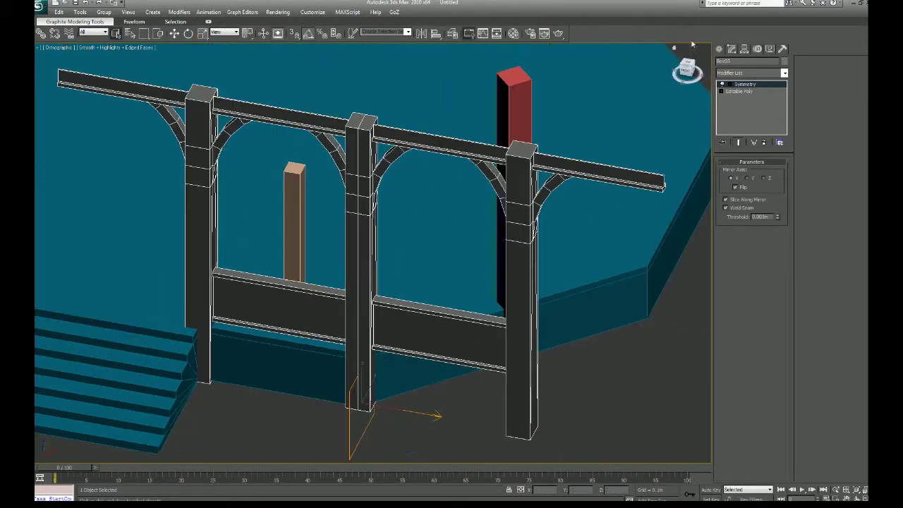
pyautogui.click(728, 84)
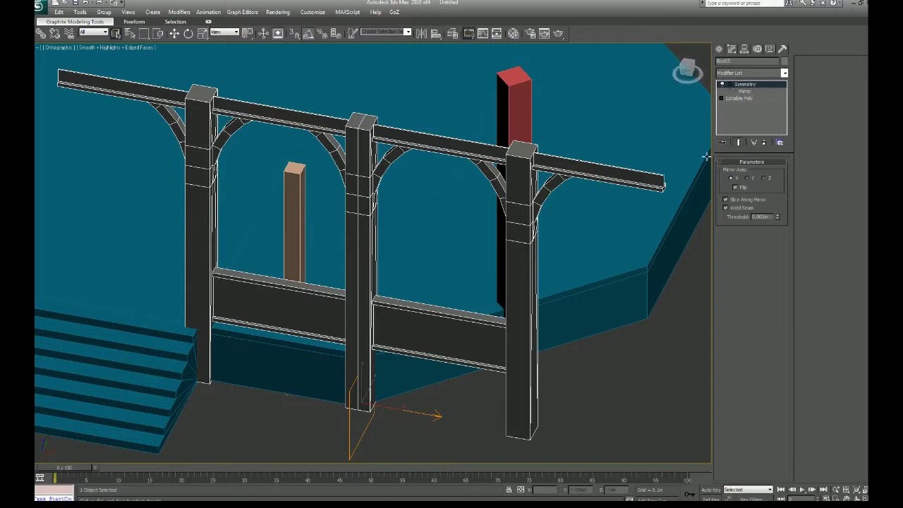
pyautogui.keyDown('alt'); pyautogui.moveTo(589, 300); pyautogui.dragTo(570, 228, button='middle'); pyautogui.keyUp('alt')
pyautogui.moveTo(514, 287); pyautogui.dragTo(475, 303, button='middle')
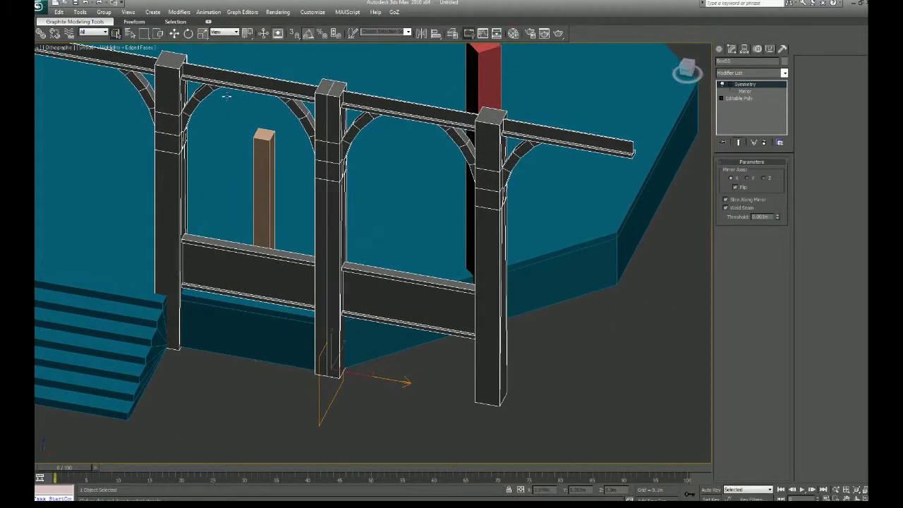
pyautogui.click(188, 33)
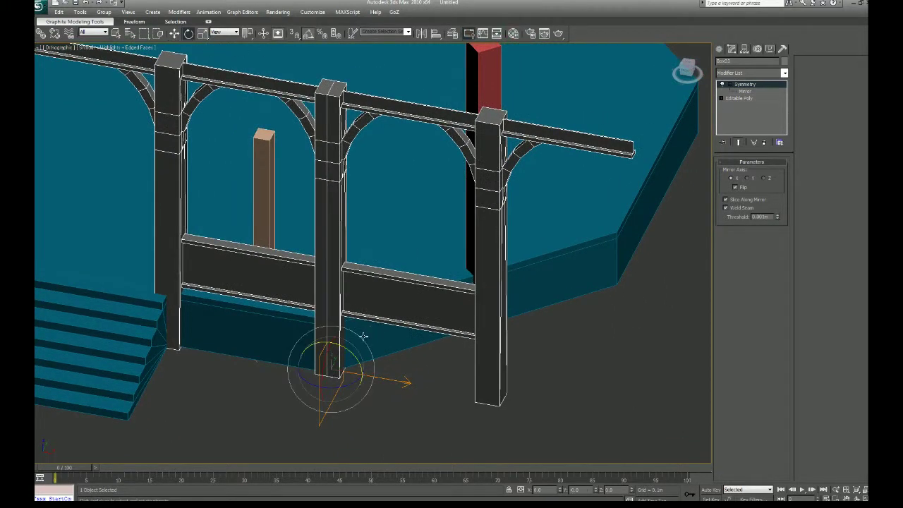
pyautogui.moveTo(348, 386); pyautogui.dragTo(368, 387)
pyautogui.hotkey('ctrl', 'z')
pyautogui.click(746, 91)
# Step: Try rotating the Symmetry mirror plane at the middle post to turn the mirrored railing
pyautogui.moveTo(347, 386); pyautogui.dragTo(329, 387)
pyautogui.keyDown('alt'); pyautogui.moveTo(420, 381); pyautogui.dragTo(380, 361, button='middle'); pyautogui.keyUp('alt')
pyautogui.moveTo(336, 366); pyautogui.dragTo(386, 314)
pyautogui.moveTo(349, 359); pyautogui.dragTo(473, 364)
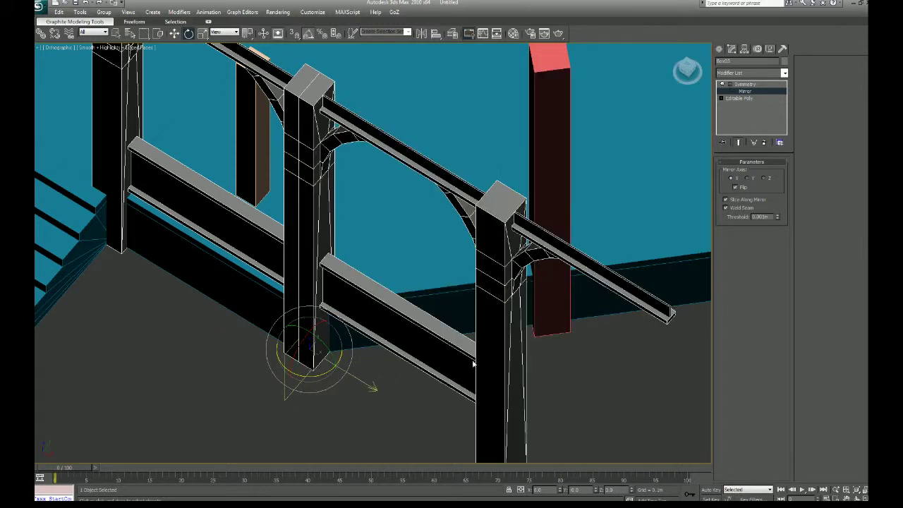
pyautogui.scroll(-4, 473, 364)
pyautogui.keyDown('alt'); pyautogui.moveTo(474, 364); pyautogui.dragTo(351, 327, button='middle'); pyautogui.keyUp('alt')
pyautogui.press('t')
pyautogui.scroll(-5, 472, 382)
pyautogui.scroll(5, 376, 365)
pyautogui.scroll(5, 376, 365)
pyautogui.scroll(-10, 375, 363)
pyautogui.moveTo(351, 327); pyautogui.dragTo(362, 347, button='middle')
pyautogui.scroll(2, 362, 346)
# Step: Rotate the mirror plane about the vertical axis in 5-degree increments to bring the mirrored railing towards the red post
pyautogui.moveTo(282, 396); pyautogui.dragTo(311, 393)
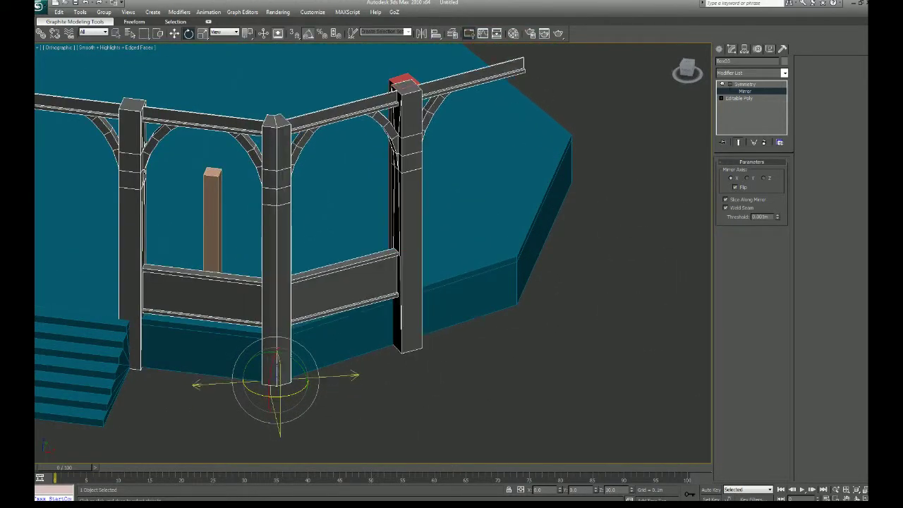
pyautogui.keyDown('alt'); pyautogui.moveTo(409, 362); pyautogui.dragTo(318, 367, button='middle'); pyautogui.keyUp('alt')
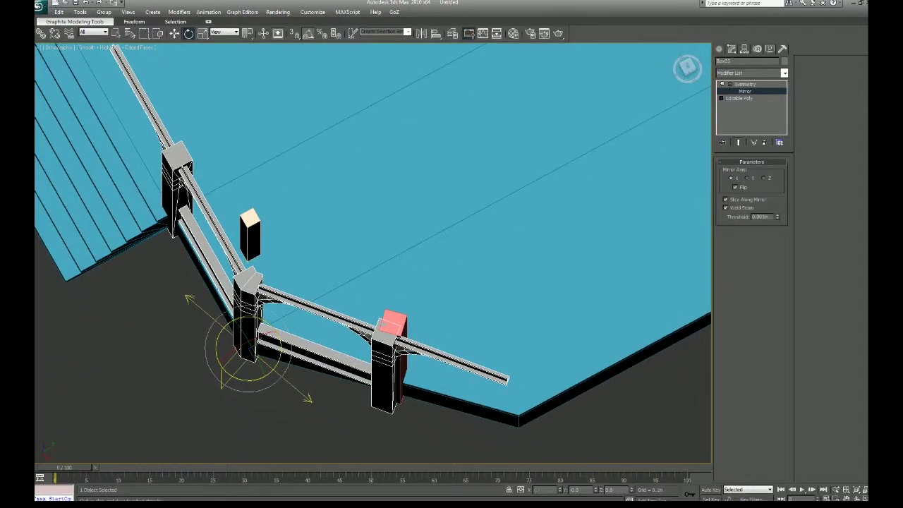
pyautogui.moveTo(256, 380); pyautogui.dragTo(263, 379)
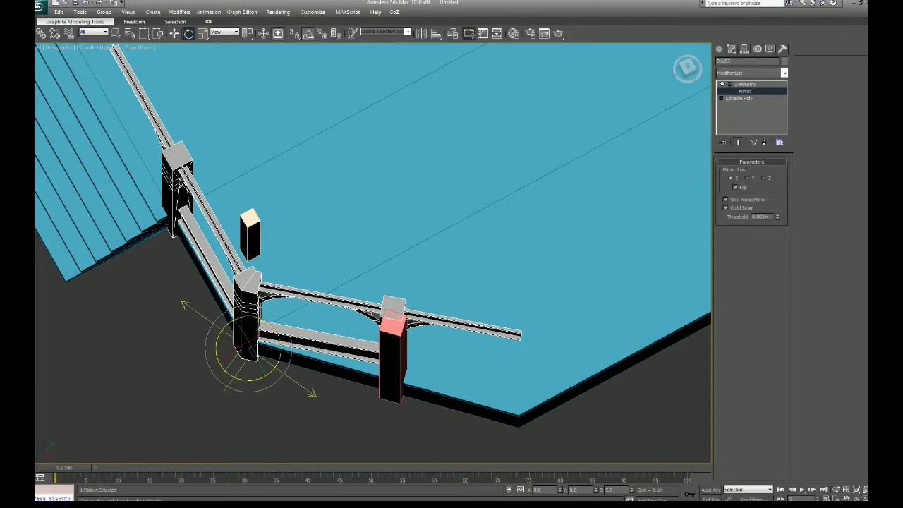
# Step: Try swinging the mirror plane much further inward, and compare the angled and straight railing by undoing and redoing the rotations
pyautogui.moveTo(282, 326); pyautogui.dragTo(278, 302)
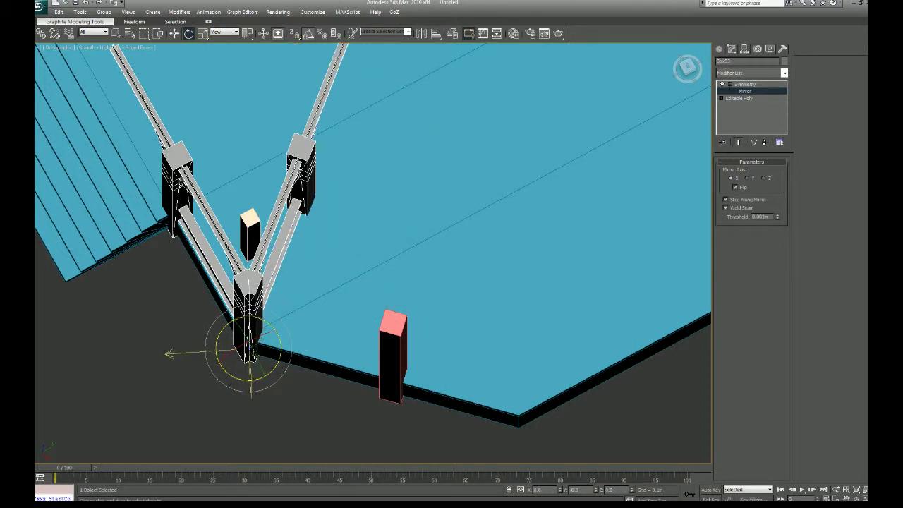
pyautogui.hotkey('ctrl', 'z')
pyautogui.moveTo(325, 373); pyautogui.dragTo(398, 340, button='middle')
pyautogui.hotkey('ctrl', 'y')
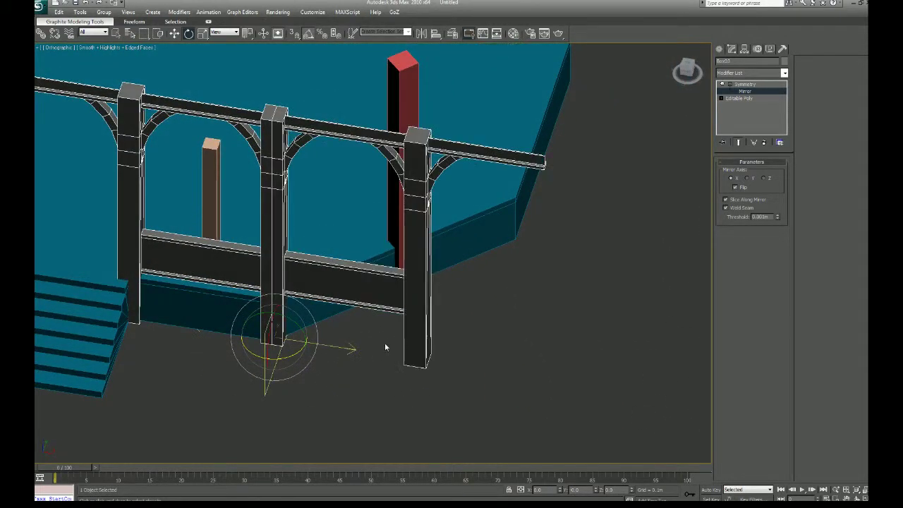
pyautogui.hotkey('ctrl', 'z')
pyautogui.hotkey('ctrl', 'y')
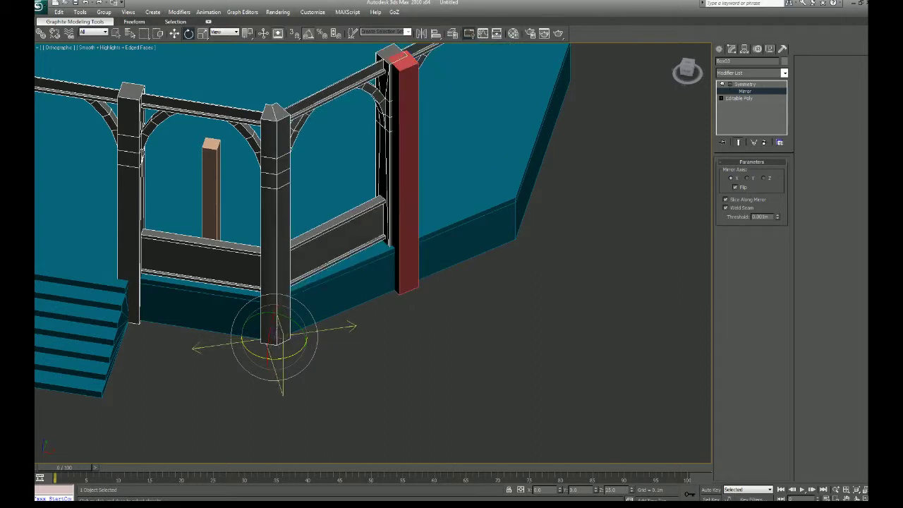
pyautogui.hotkey('ctrl', 'z')
pyautogui.hotkey('ctrl', 'y')
pyautogui.hotkey('ctrl', 'z')
pyautogui.hotkey('ctrl', 'y')
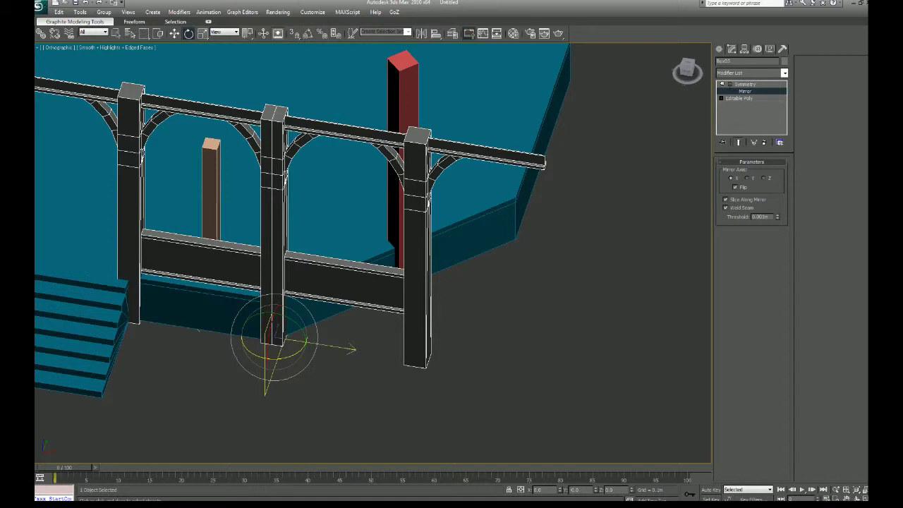
# Step: Try rotating the mirror plane without angle snap to line the mirrored post up with the red post, and undo it
pyautogui.moveTo(276, 359); pyautogui.dragTo(300, 355)
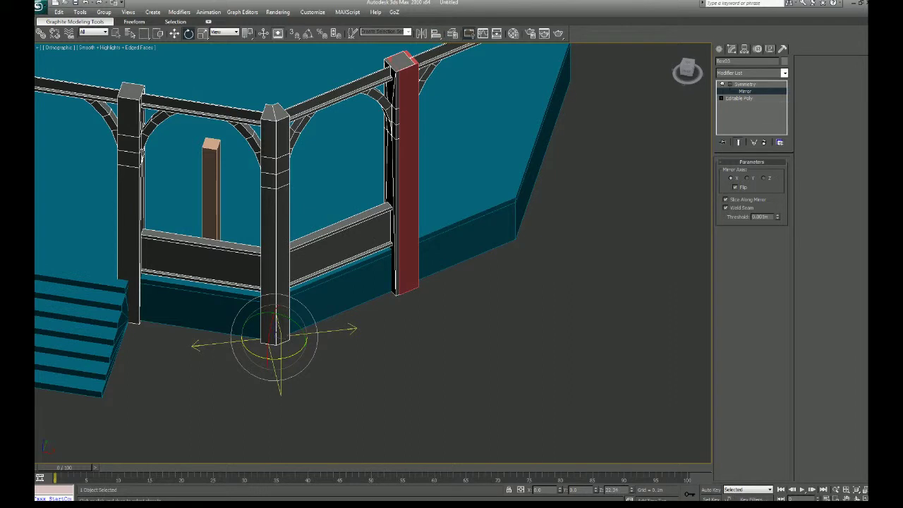
pyautogui.hotkey('ctrl', 'y')
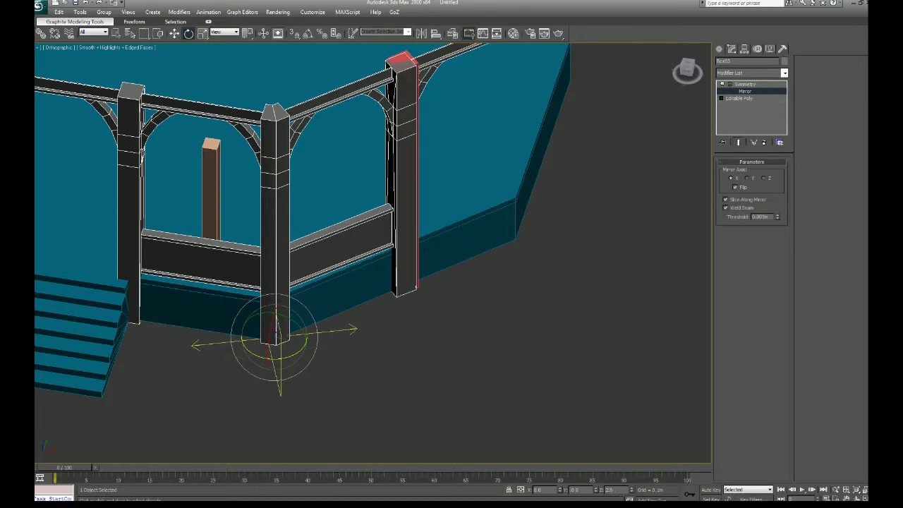
pyautogui.hotkey('ctrl', 'z')
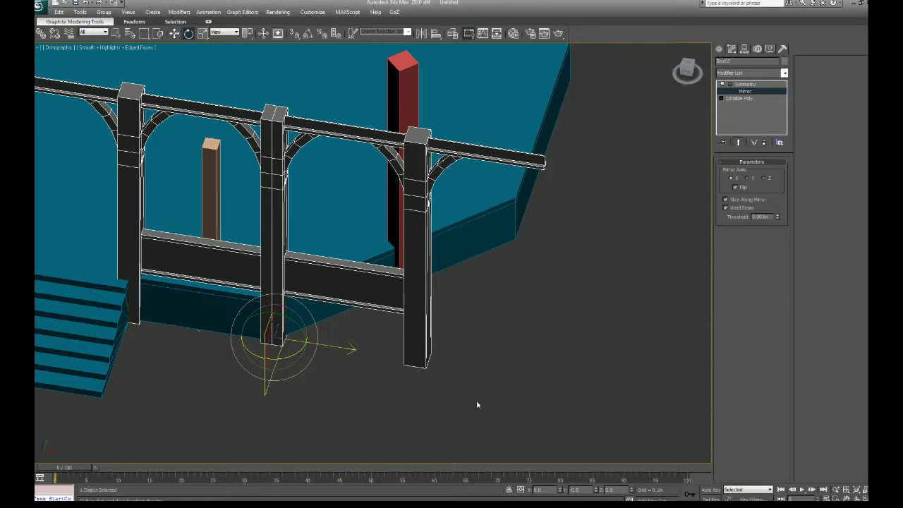
# Step: Set the angle snap increment to 1 degree and rotate the mirror plane about Z so the mirrored railing follows the platform's angled edge
pyautogui.rightClick(309, 33)
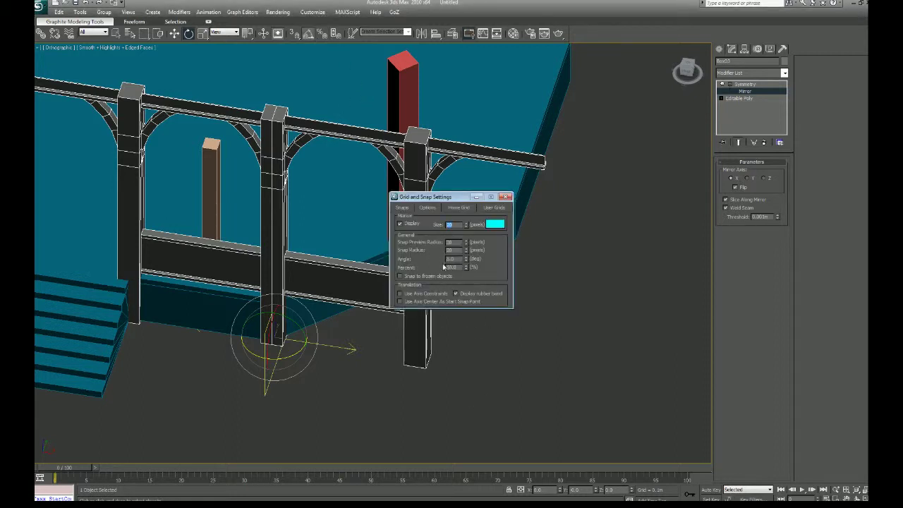
pyautogui.press('Tab')
pyautogui.press('Tab')
pyautogui.press('Tab')
pyautogui.write('1')
pyautogui.press('Return')
pyautogui.click(506, 197)
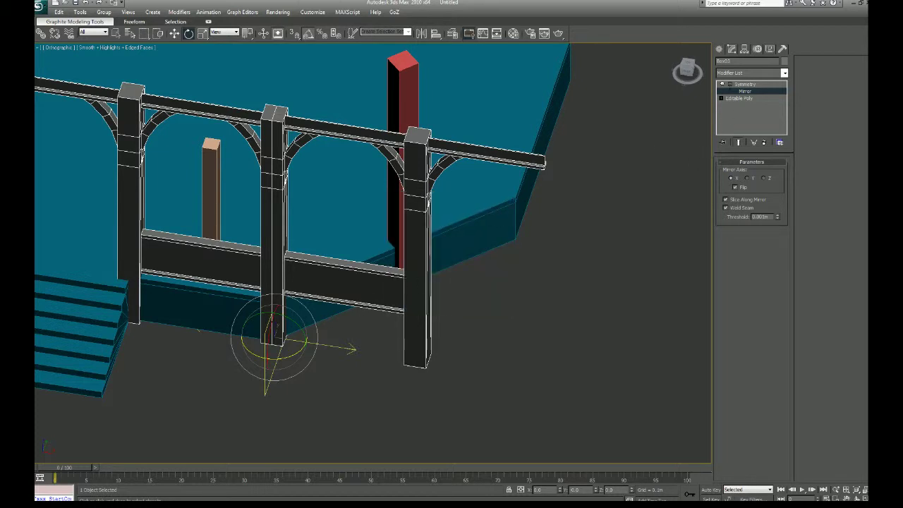
pyautogui.moveTo(276, 359); pyautogui.dragTo(307, 359)
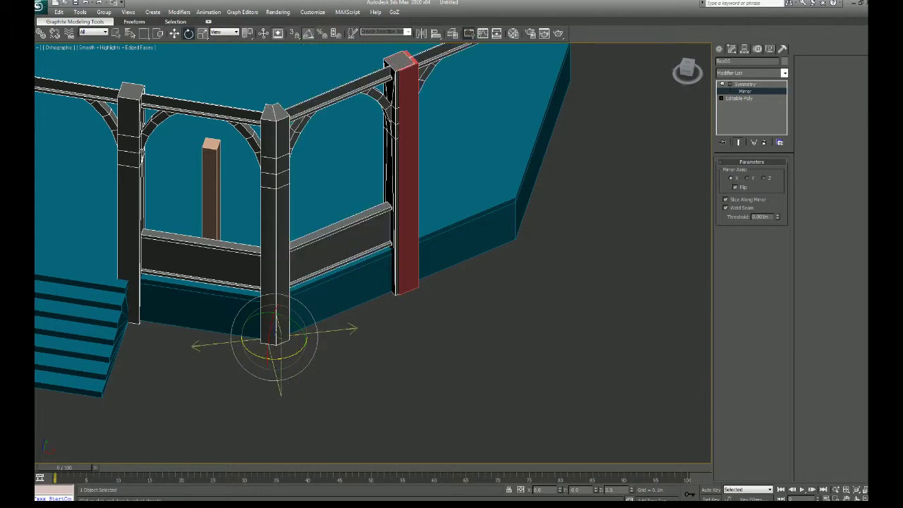
# Step: Examine the corner post where the mirrored railing halves join, its arched braces, and the mirrored post's alignment with the red post
pyautogui.moveTo(357, 322); pyautogui.dragTo(296, 321, button='middle')
pyautogui.scroll(-2, 341, 351)
pyautogui.scroll(5, 285, 271)
pyautogui.moveTo(284, 268); pyautogui.dragTo(346, 285, button='middle')
pyautogui.scroll(3, 347, 285)
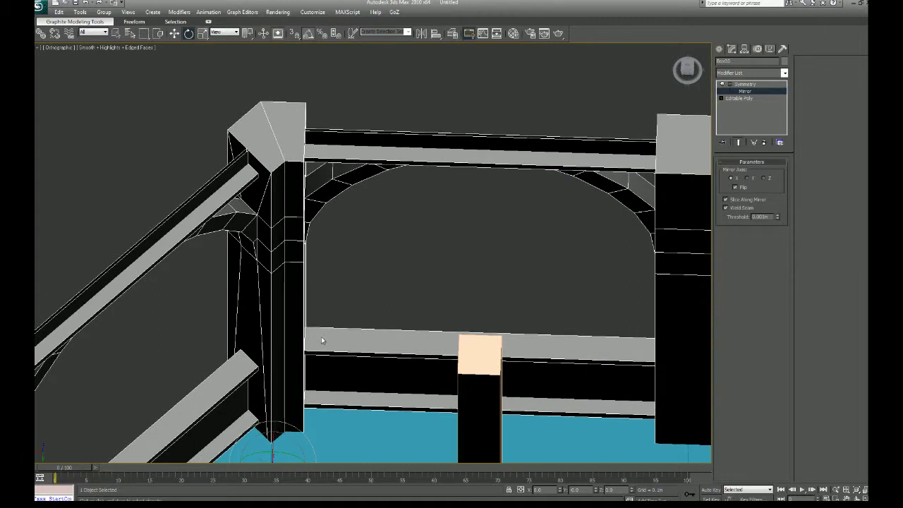
pyautogui.moveTo(323, 362); pyautogui.dragTo(312, 332, button='middle')
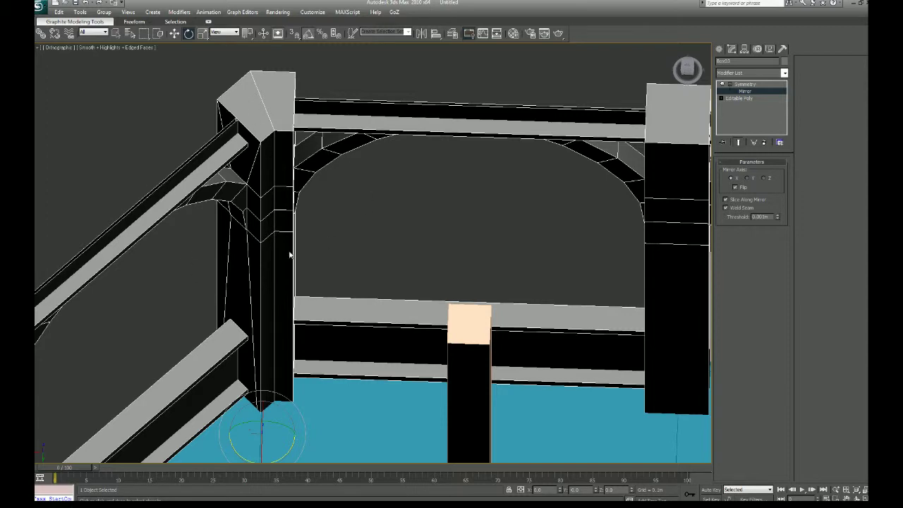
pyautogui.scroll(-5, 288, 256)
pyautogui.keyDown('alt'); pyautogui.moveTo(242, 260); pyautogui.dragTo(505, 379, button='middle'); pyautogui.keyUp('alt')
pyautogui.scroll(4, 499, 343)
pyautogui.scroll(-2, 407, 329)
pyautogui.moveTo(408, 329); pyautogui.dragTo(482, 337, button='middle')
pyautogui.scroll(-4, 481, 336)
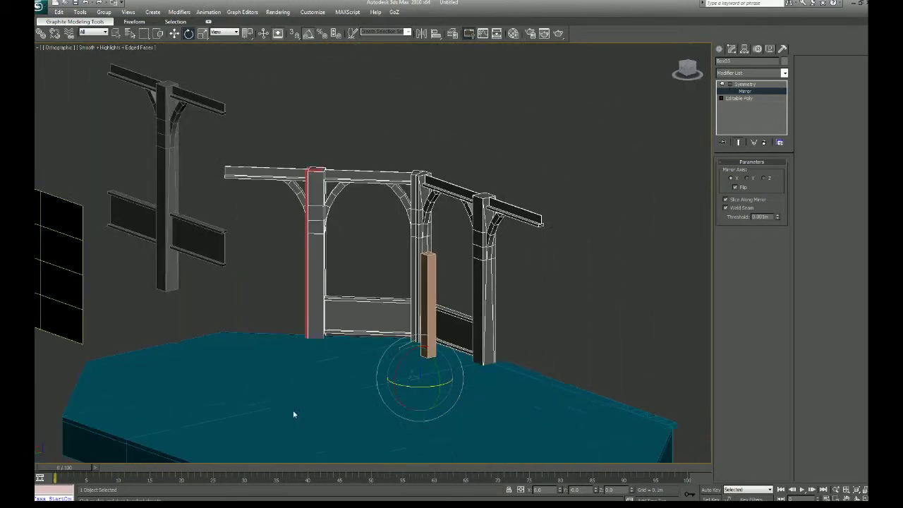
pyautogui.scroll(8, 339, 367)
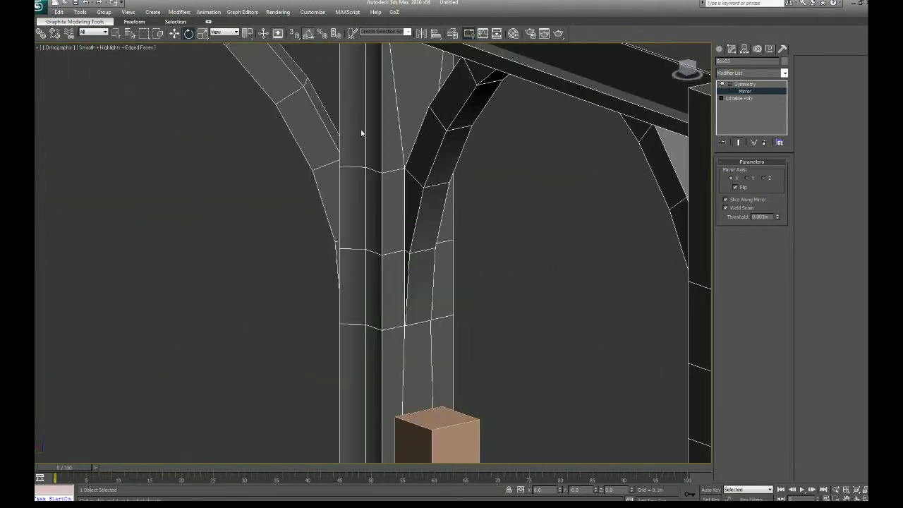
pyautogui.scroll(-3, 452, 399)
pyautogui.scroll(8, 452, 400)
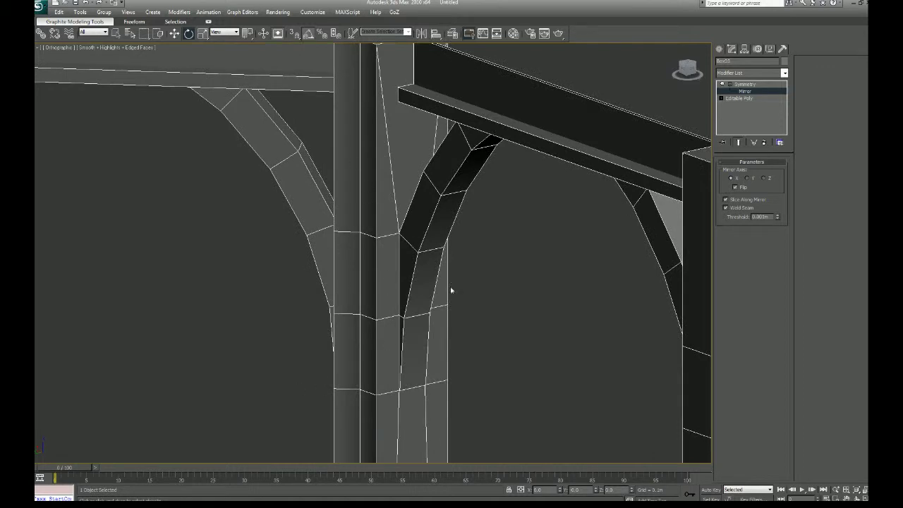
pyautogui.scroll(-6, 452, 290)
pyautogui.keyDown('alt'); pyautogui.moveTo(452, 290); pyautogui.dragTo(464, 337, button='middle'); pyautogui.keyUp('alt')
pyautogui.moveTo(464, 336); pyautogui.dragTo(399, 299, button='middle')
pyautogui.scroll(3, 409, 303)
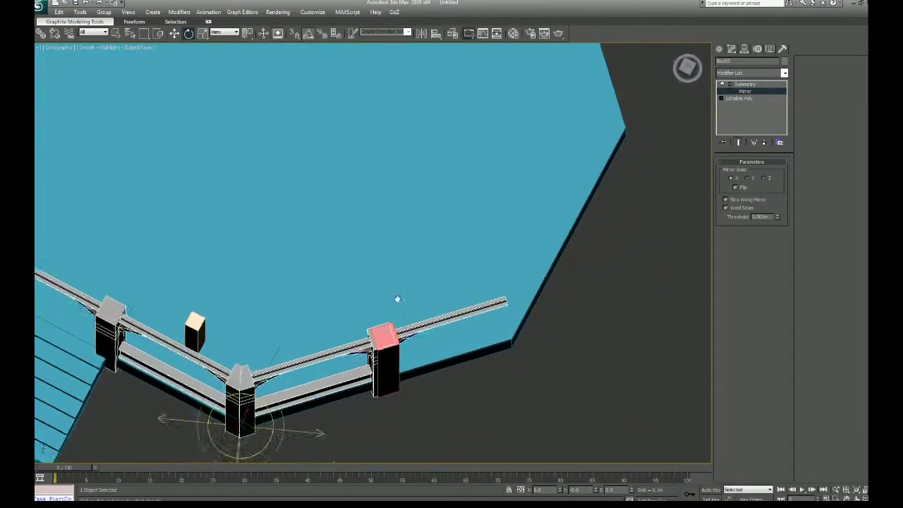
# Step: Collapse the Symmetry modifier on the angled railing down into its Editable Poly
pyautogui.scroll(3, 397, 299)
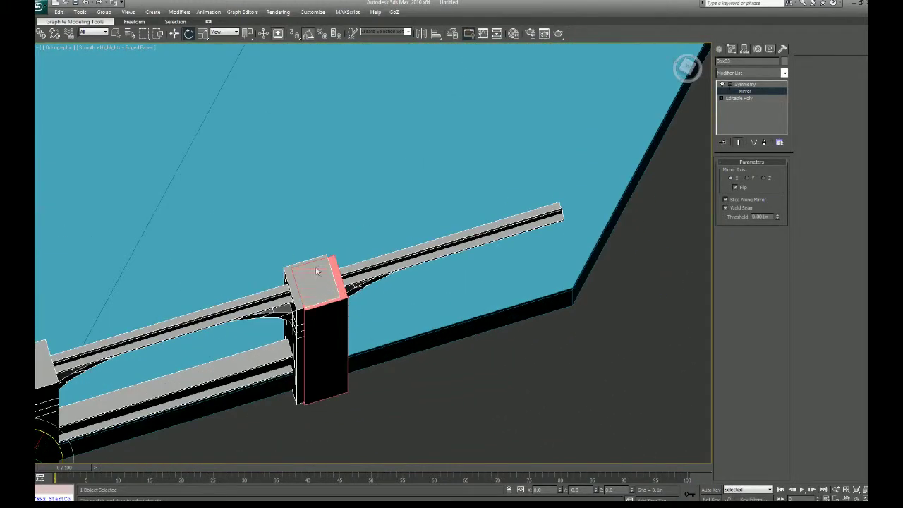
pyautogui.scroll(-3, 480, 269)
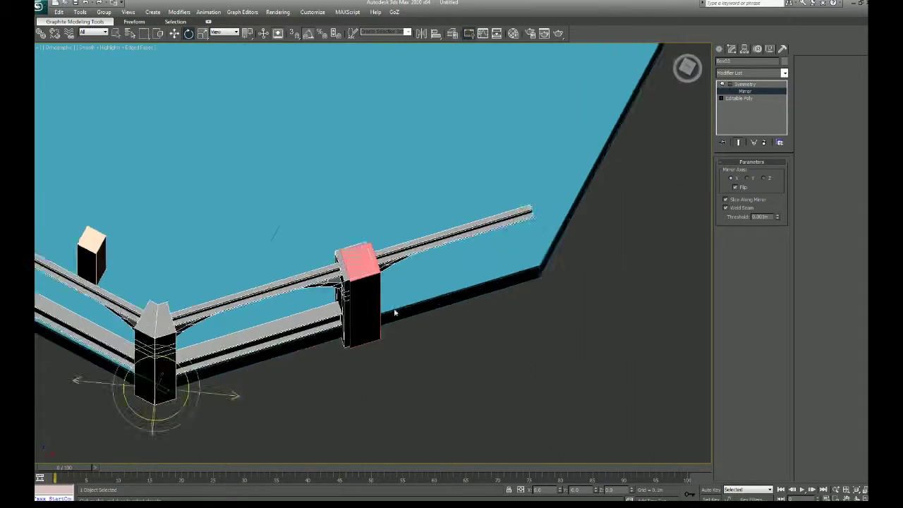
pyautogui.scroll(4, 344, 321)
pyautogui.scroll(-4, 350, 311)
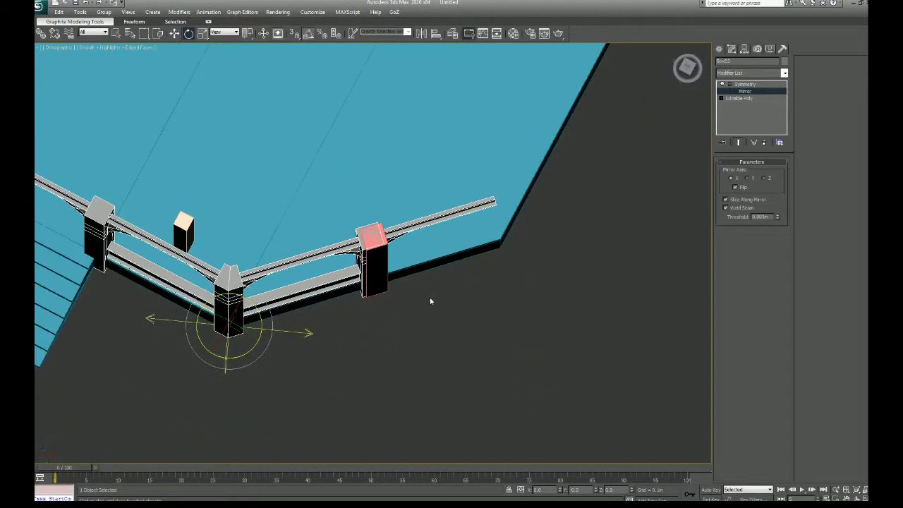
pyautogui.scroll(3, 404, 304)
pyautogui.keyDown('alt'); pyautogui.moveTo(405, 275); pyautogui.dragTo(420, 346, button='middle'); pyautogui.keyUp('alt')
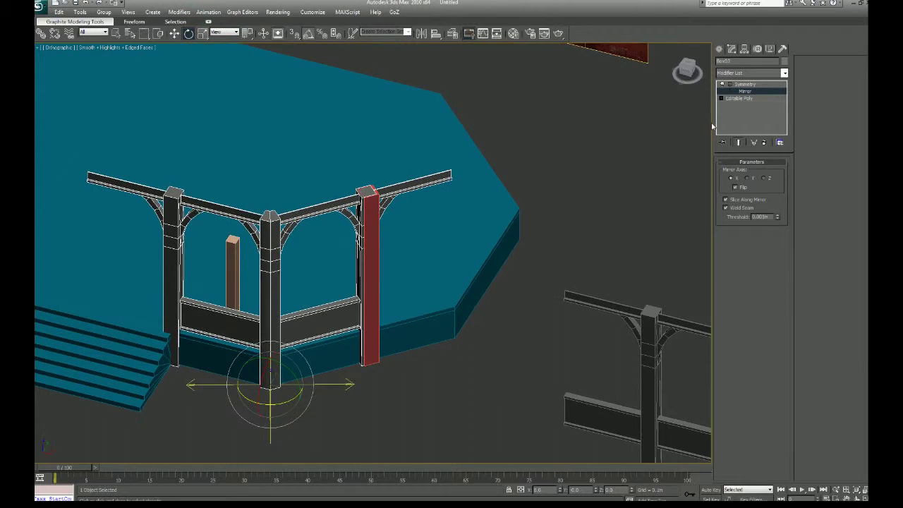
pyautogui.rightClick(734, 121)
pyautogui.click(756, 208)
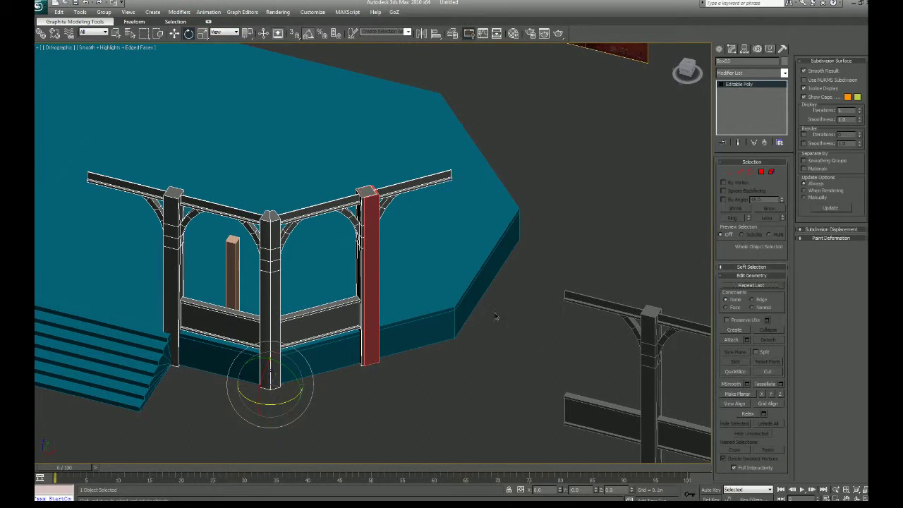
# Step: Delete the red guide post box standing at the mirrored railing post
pyautogui.scroll(-3, 526, 302)
pyautogui.click(511, 323)
pyautogui.click(396, 259)
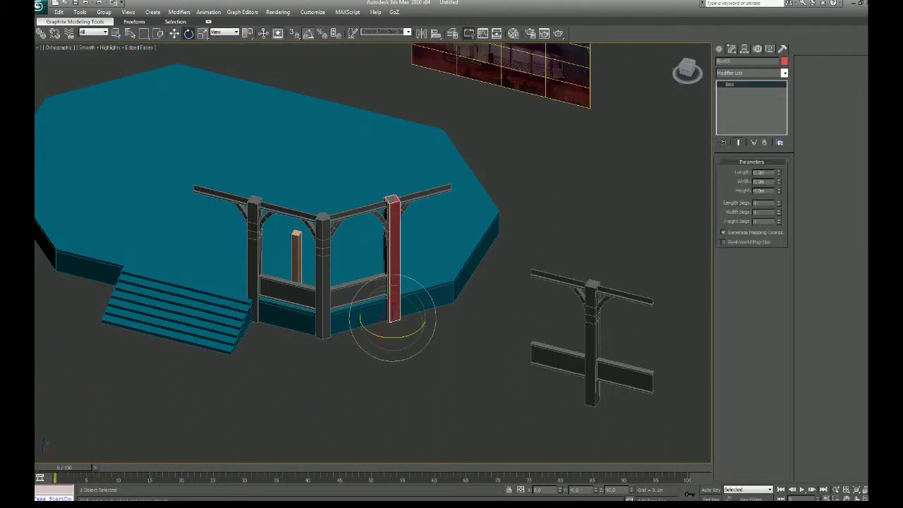
pyautogui.press('Delete')
# Step: Change the object color of the blue octagonal platform and stairs to the grey custom color, and deselect them
pyautogui.click(116, 34)
pyautogui.moveTo(444, 325); pyautogui.dragTo(470, 337, button='middle')
pyautogui.click(470, 336)
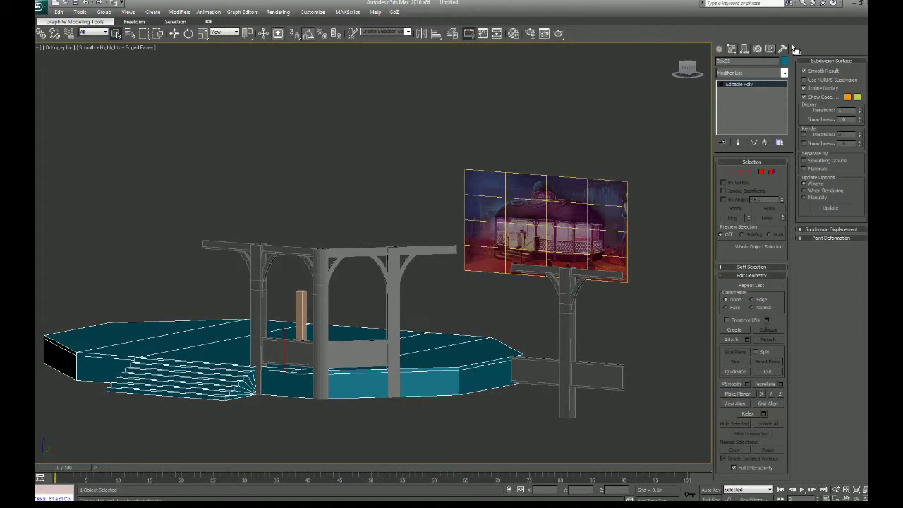
pyautogui.click(784, 61)
pyautogui.click(487, 276)
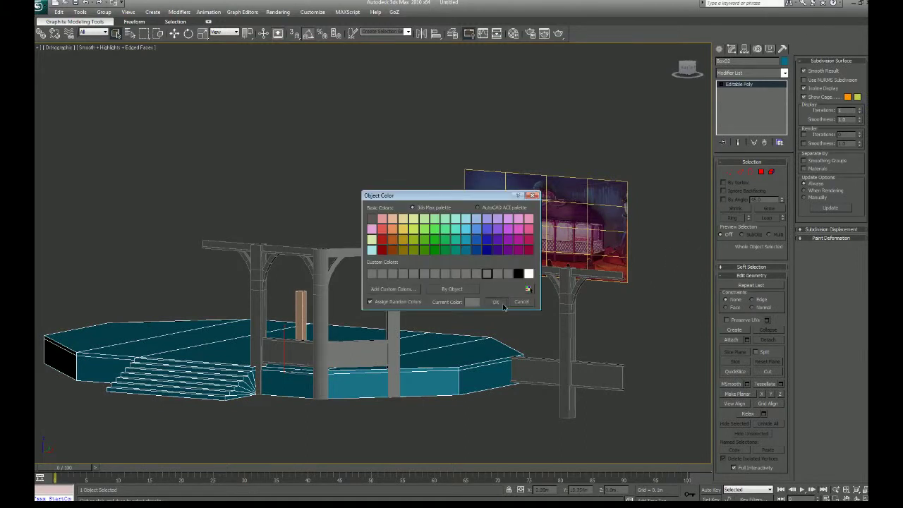
pyautogui.click(497, 303)
pyautogui.click(518, 401)
# Step: Hide the edged faces and examine the gazebo reference painting beside the modeled railing posts
pyautogui.moveTo(518, 389); pyautogui.dragTo(441, 400, button='middle')
pyautogui.scroll(5, 549, 337)
pyautogui.press('F4')
pyautogui.scroll(-4, 441, 400)
pyautogui.moveTo(559, 196); pyautogui.dragTo(476, 244, button='middle')
pyautogui.scroll(4, 476, 244)
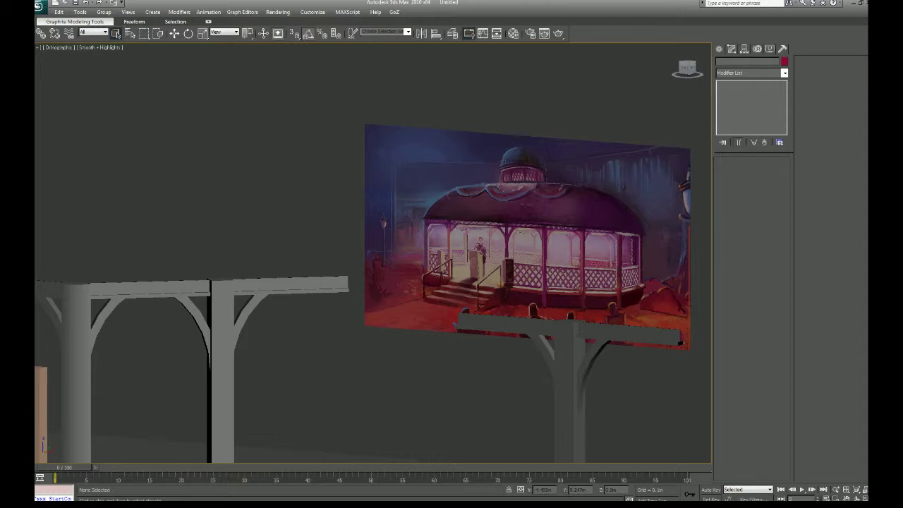
pyautogui.press('F11')
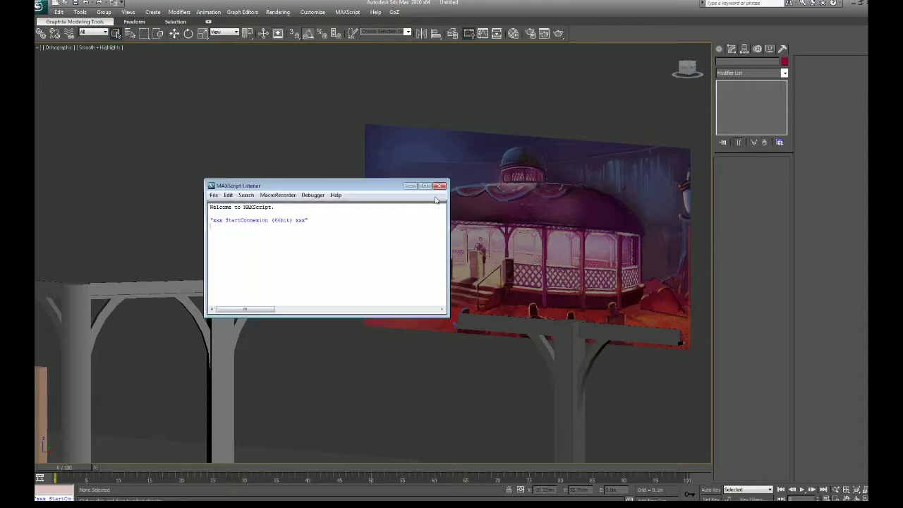
pyautogui.click(442, 186)
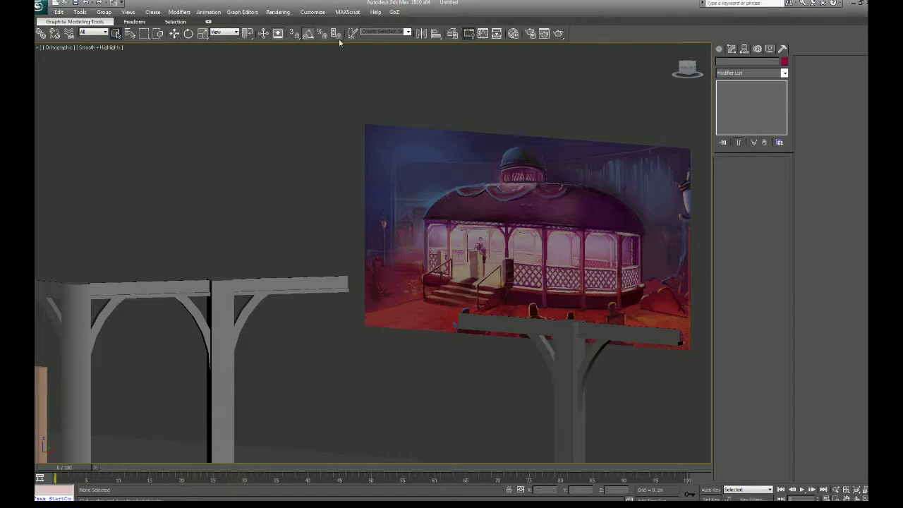
pyautogui.moveTo(371, 188); pyautogui.dragTo(419, 173, button='middle')
pyautogui.moveTo(358, 212); pyautogui.dragTo(407, 205, button='middle')
pyautogui.scroll(-2, 408, 206)
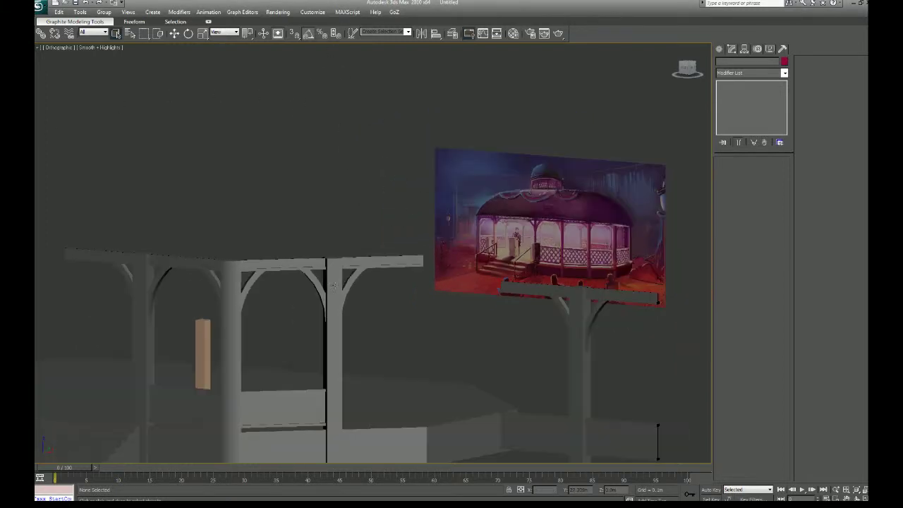
# Step: Select the angled railing section and turn edged faces back on around the platform corner
pyautogui.click(387, 262)
pyautogui.keyDown('alt'); pyautogui.moveTo(380, 305); pyautogui.dragTo(538, 278, button='middle'); pyautogui.keyUp('alt')
pyautogui.press('F4')
pyautogui.scroll(3, 365, 277)
pyautogui.scroll(-5, 365, 275)
pyautogui.scroll(3, 436, 297)
pyautogui.scroll(-4, 428, 286)
pyautogui.scroll(3, 416, 280)
pyautogui.moveTo(416, 280); pyautogui.dragTo(429, 320, button='middle')
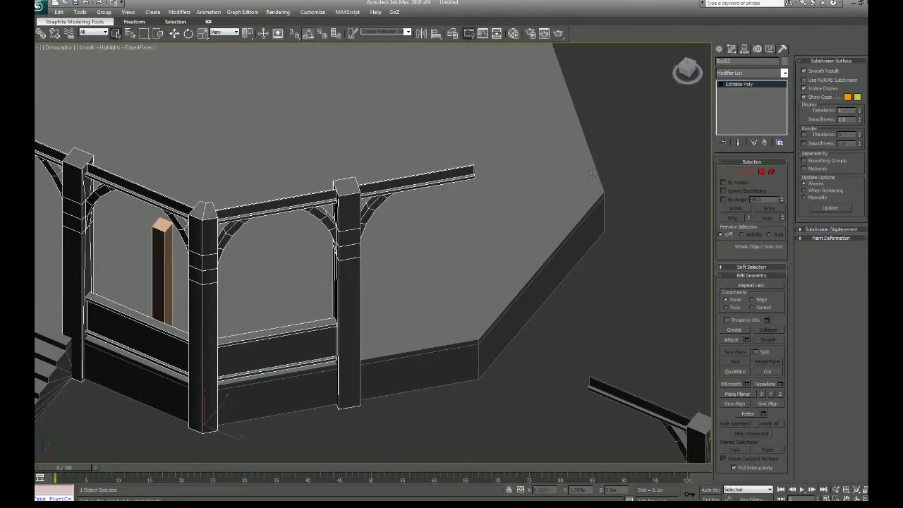
pyautogui.moveTo(420, 271); pyautogui.dragTo(492, 247, button='middle')
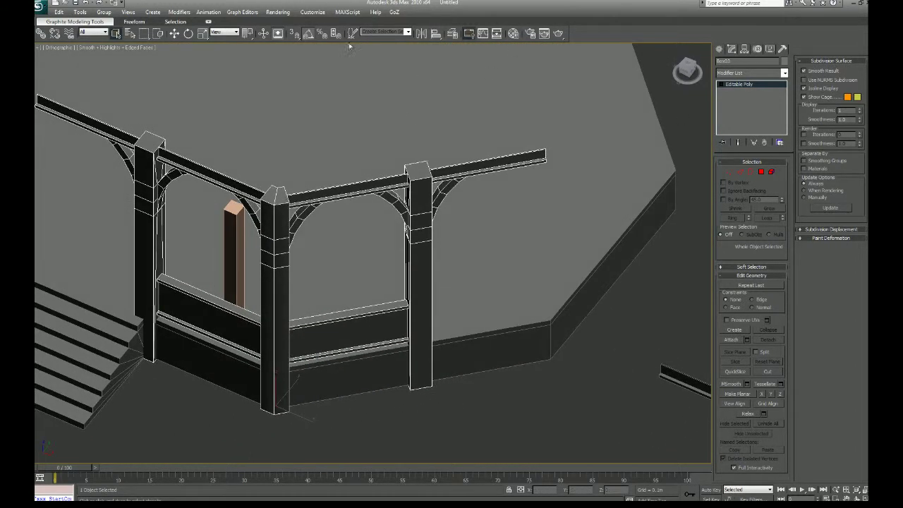
# Step: Set the angle snap increment to 5 degrees in the Grid and Snap Settings
pyautogui.rightClick(314, 34)
pyautogui.moveTo(458, 260); pyautogui.dragTo(359, 262)
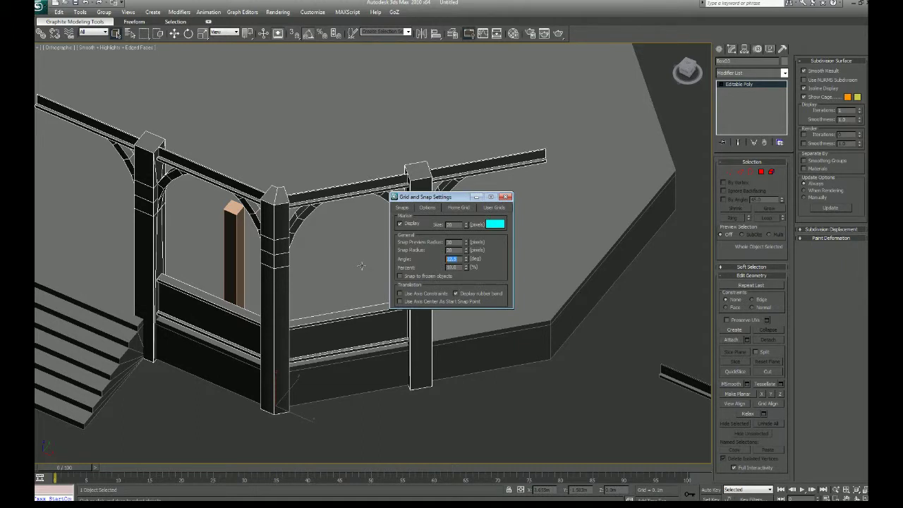
pyautogui.write('5')
pyautogui.press('Return')
pyautogui.click(506, 197)
pyautogui.keyDown('alt'); pyautogui.moveTo(530, 262); pyautogui.dragTo(467, 332, button='middle'); pyautogui.keyUp('alt')
pyautogui.moveTo(466, 331); pyautogui.dragTo(426, 317, button='middle')
pyautogui.scroll(2, 426, 317)
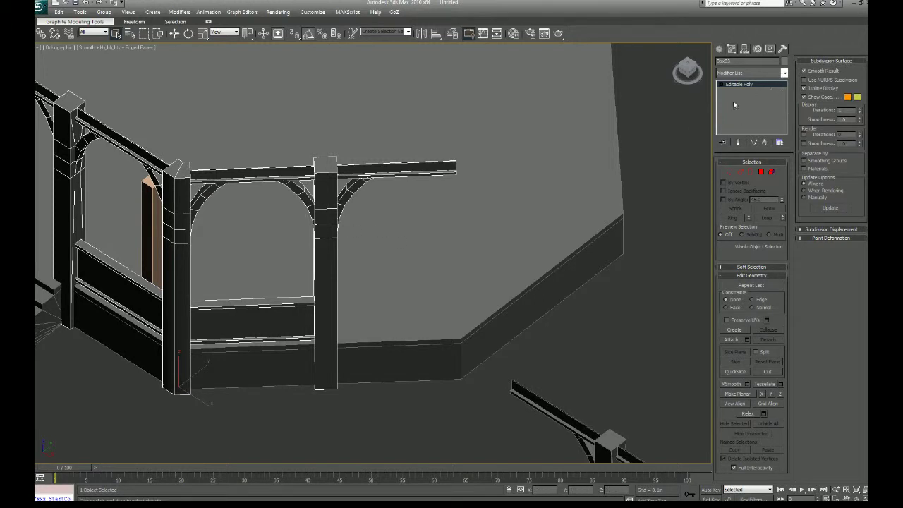
# Step: Enter a different angle snap increment in the Grid and Snap Settings
pyautogui.rightClick(306, 37)
pyautogui.doubleClick(453, 259)
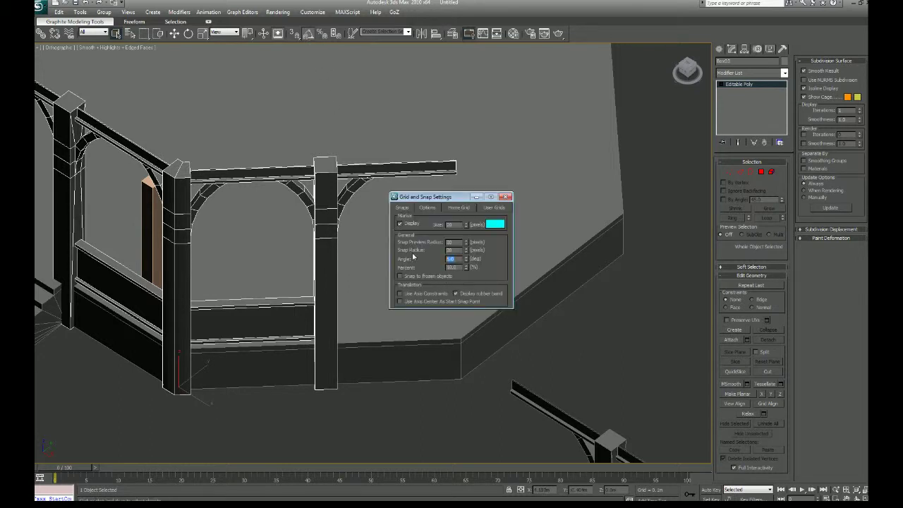
pyautogui.write('90')
pyautogui.click(506, 197)
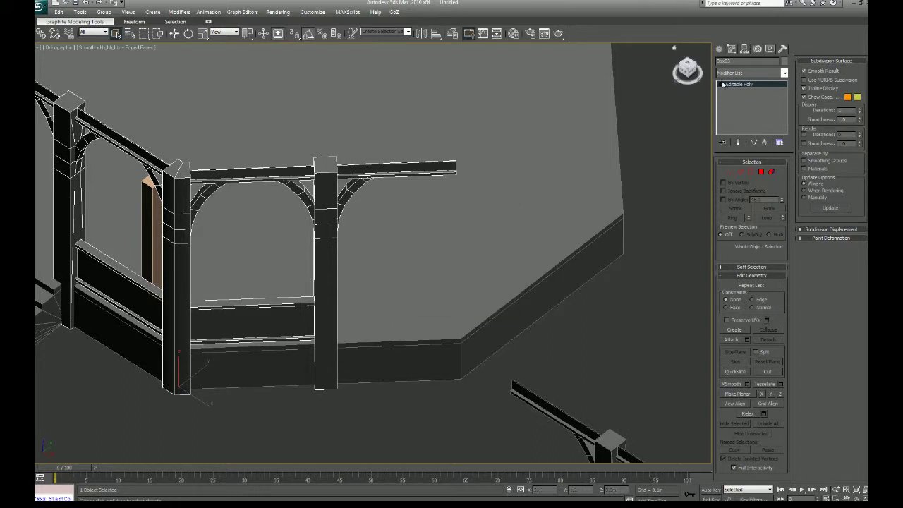
# Step: Add a new Symmetry modifier to the collapsed railing and activate its Mirror sub-object
pyautogui.click(784, 74)
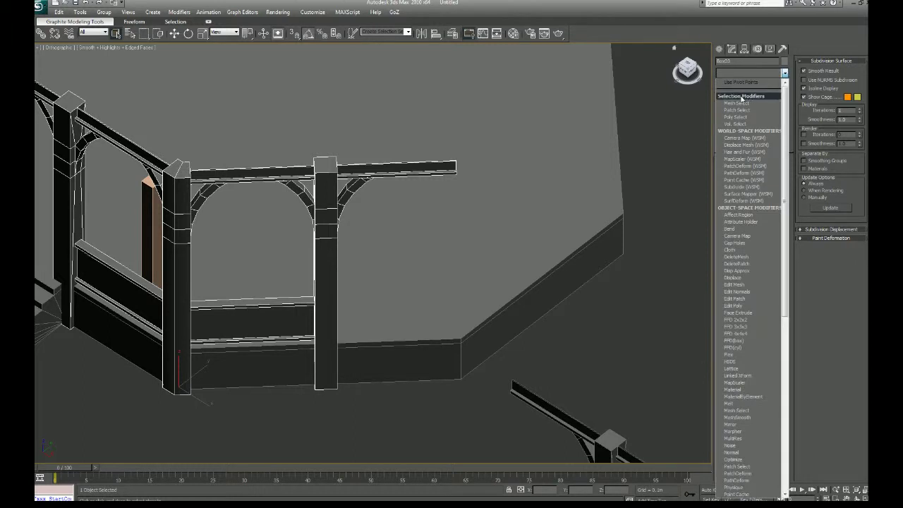
pyautogui.scroll(-10, 738, 282)
pyautogui.click(734, 369)
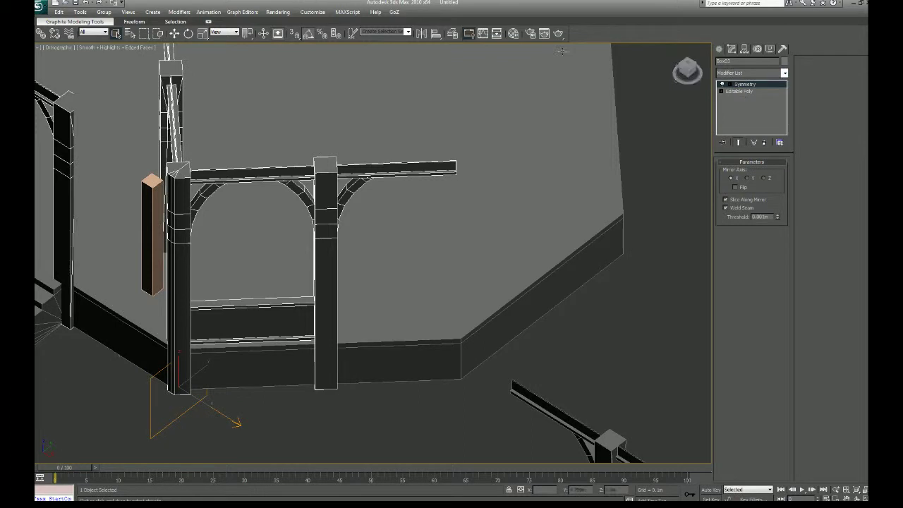
pyautogui.click(727, 85)
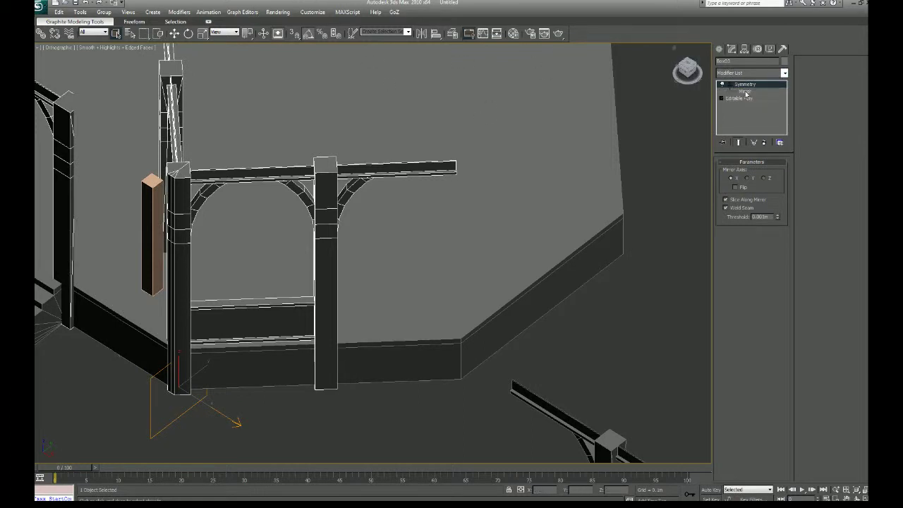
pyautogui.click(744, 92)
# Step: Try rotating the mirror plane about Z with the current angle snap, and undo the rotation
pyautogui.click(189, 34)
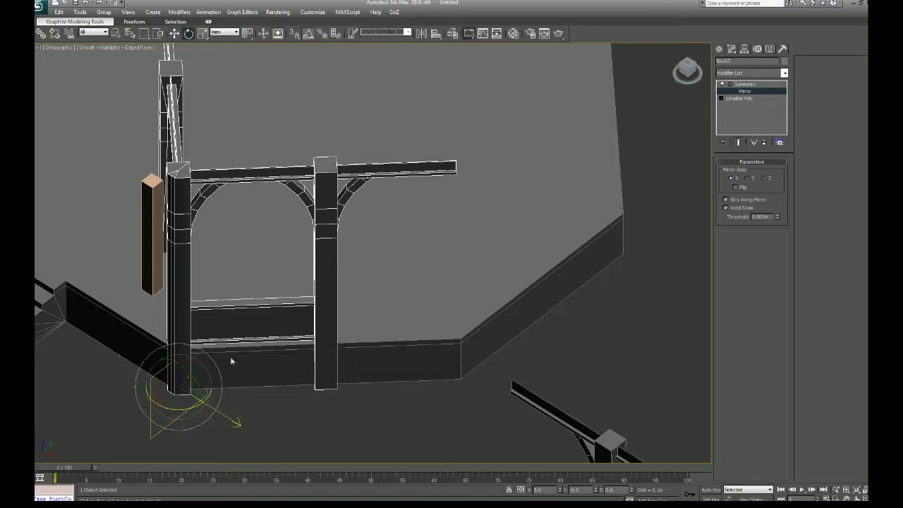
pyautogui.moveTo(179, 410); pyautogui.dragTo(201, 407)
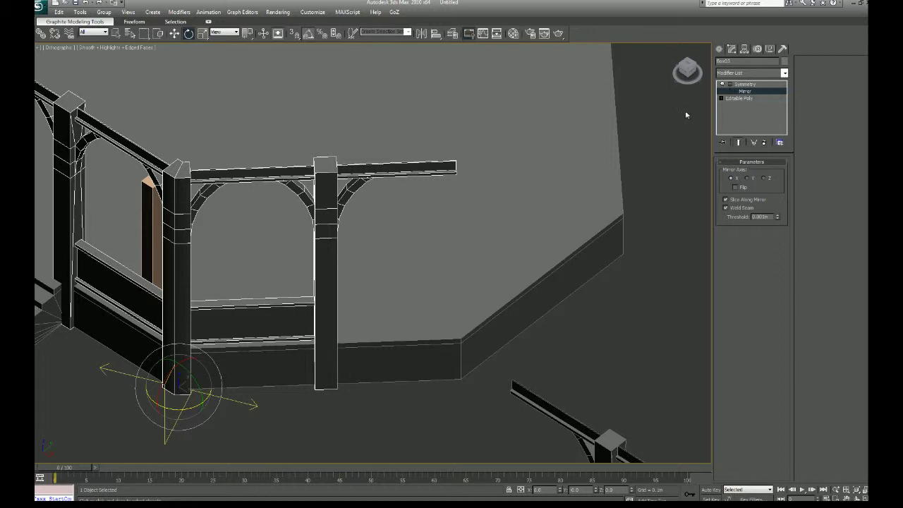
pyautogui.hotkey('ctrl', 'z')
# Step: Set the angle snap to 5 degrees and rotate the mirror plane about Z until the mirrored railing runs straight along the platform edge
pyautogui.rightClick(325, 35)
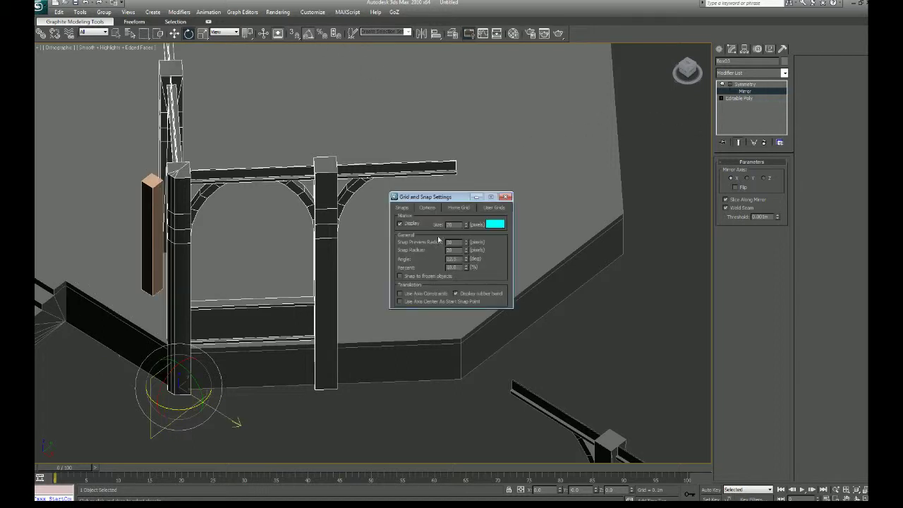
pyautogui.moveTo(458, 259); pyautogui.dragTo(377, 262)
pyautogui.write('5')
pyautogui.press('Return')
pyautogui.click(507, 197)
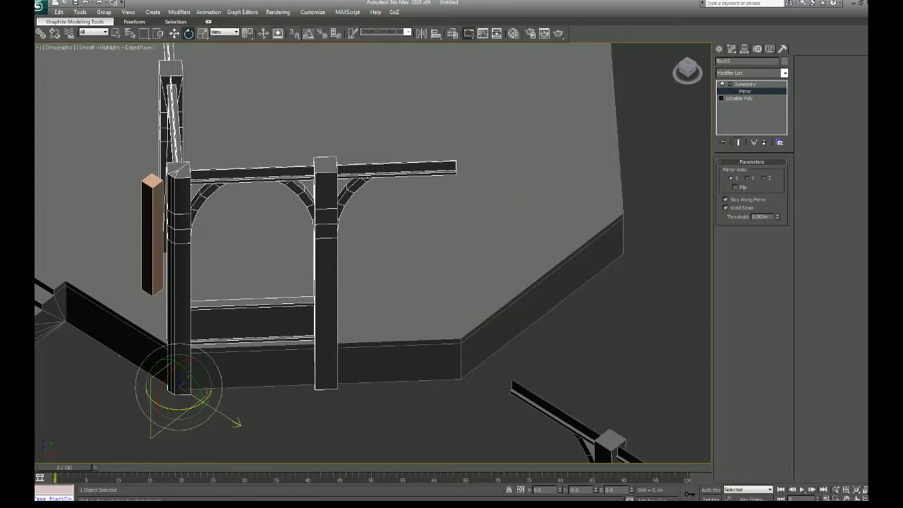
pyautogui.moveTo(178, 410); pyautogui.dragTo(156, 410)
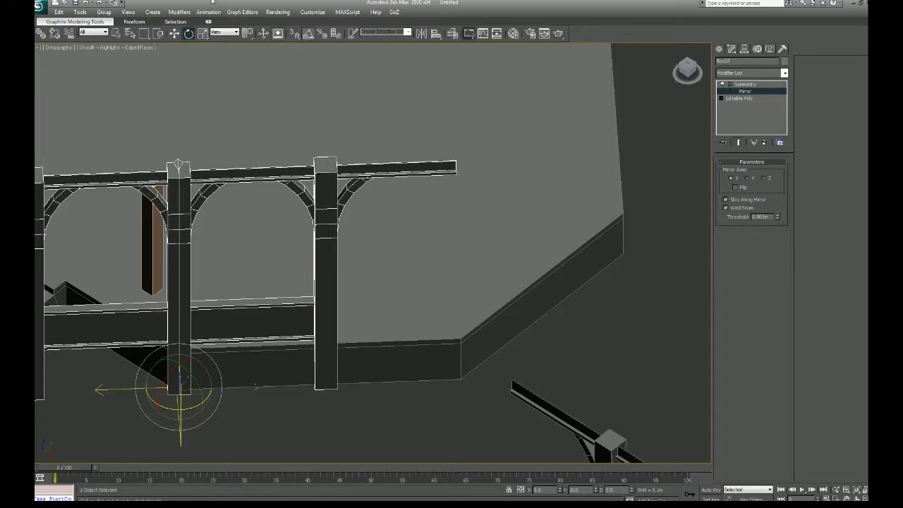
# Step: Move the mirror plane in XY to the middle post and enable Flip to continue the railing around the next corner
pyautogui.click(174, 33)
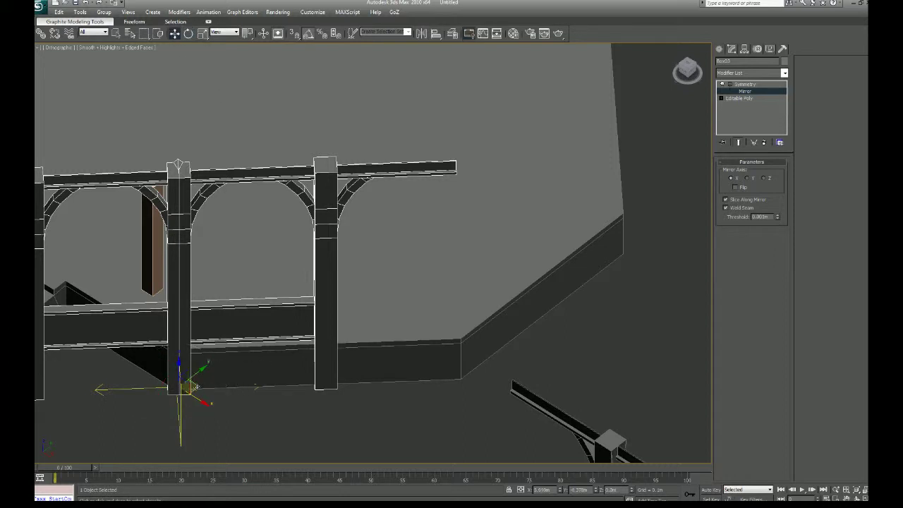
pyautogui.moveTo(196, 393); pyautogui.dragTo(342, 379)
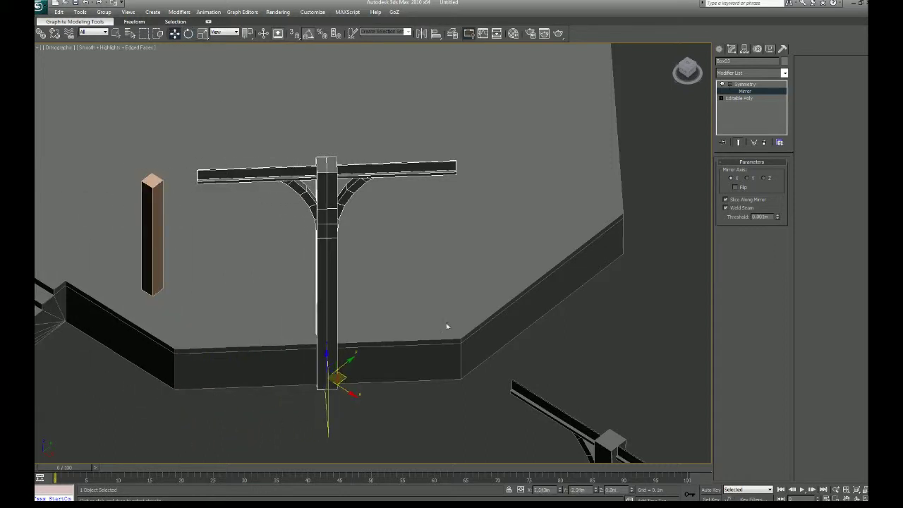
pyautogui.click(748, 187)
pyautogui.moveTo(386, 343)
pyautogui.mouseDown(button='middle')
pyautogui.moveTo(400, 353)
pyautogui.moveTo(394, 343)
pyautogui.mouseUp(button='middle')
pyautogui.scroll(-3, 394, 345)
pyautogui.scroll(5, 394, 343)
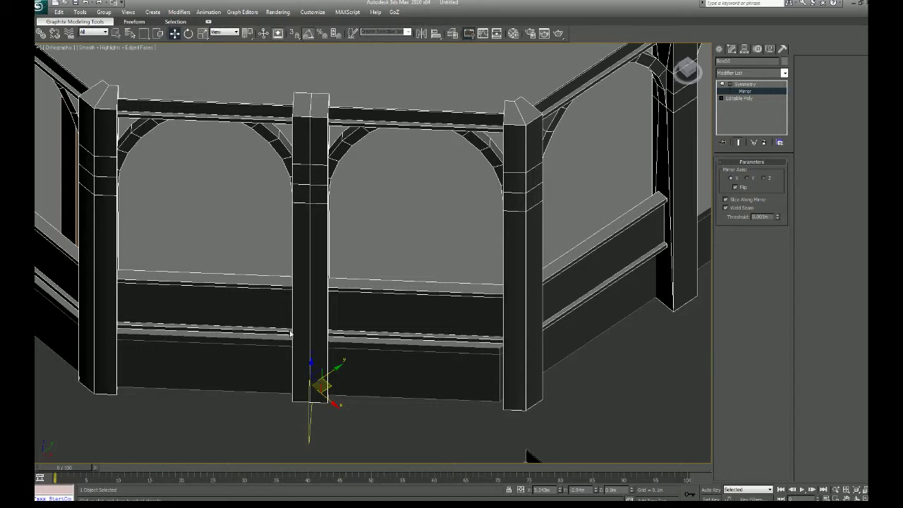
# Step: Nudge the mirror plane slightly at the middle post and inspect the corner joint in a wireframe top view
pyautogui.moveTo(334, 368); pyautogui.dragTo(331, 371)
pyautogui.press('t')
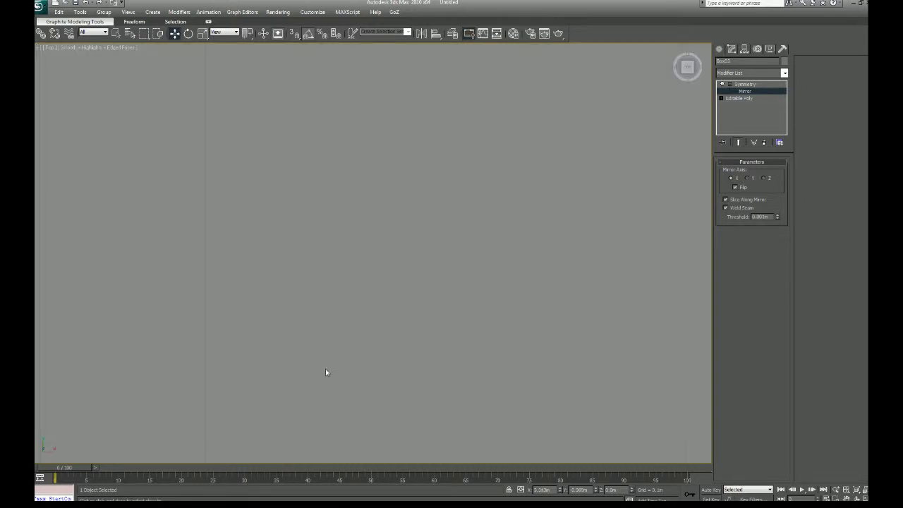
pyautogui.press('z')
pyautogui.scroll(8, 360, 378)
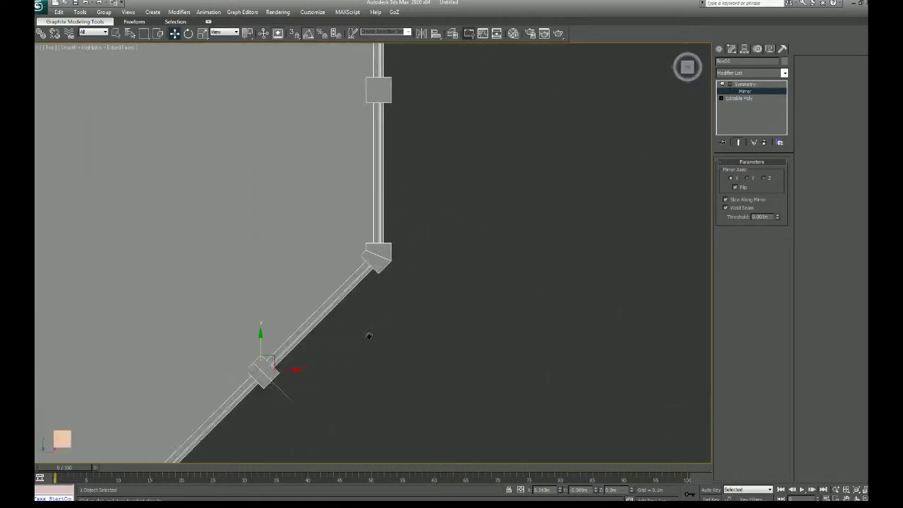
pyautogui.scroll(10, 363, 329)
pyautogui.press('F3')
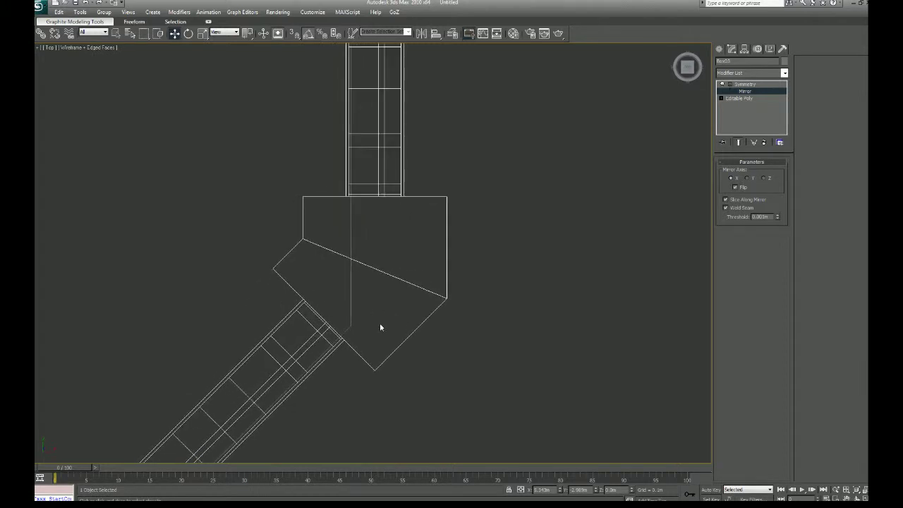
# Step: Show all four viewports, switch the Front viewport to Top, and frame the middle post with the mirror gizmo
pyautogui.hotkey('alt', 'w')
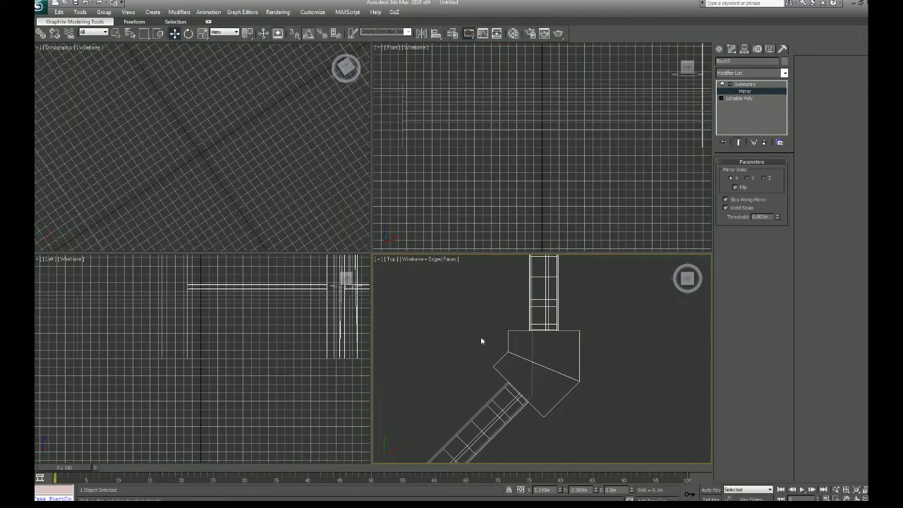
pyautogui.click(484, 200)
pyautogui.press('t')
pyautogui.scroll(-4, 483, 201)
pyautogui.moveTo(483, 201); pyautogui.dragTo(621, 164, button='middle')
pyautogui.scroll(-7, 470, 203)
pyautogui.scroll(6, 409, 197)
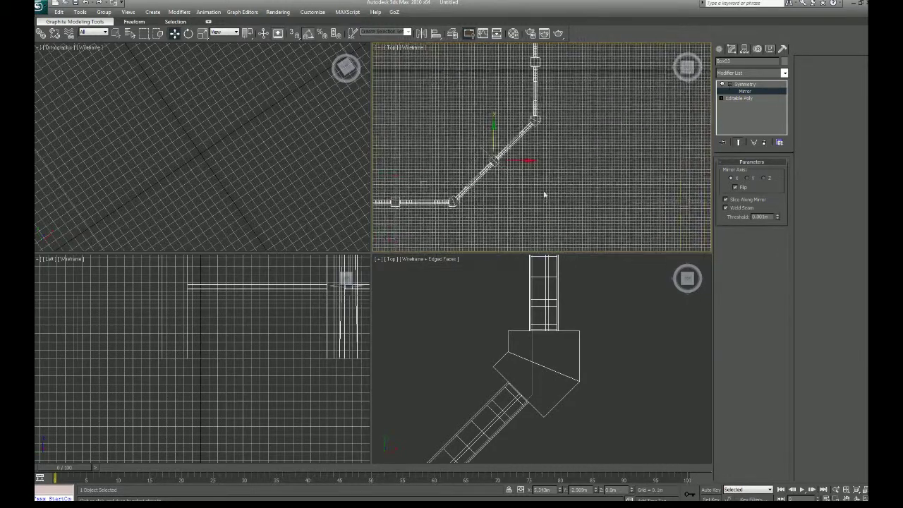
pyautogui.scroll(10, 544, 195)
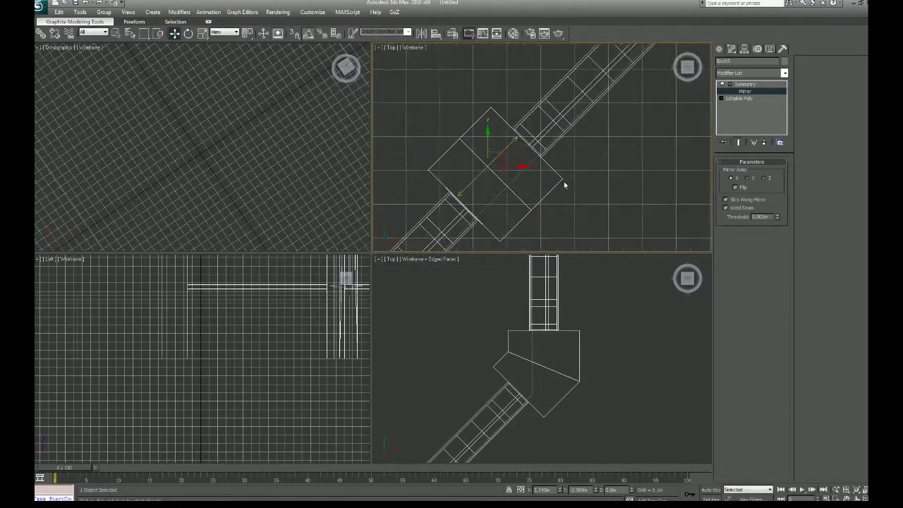
# Step: Move the mirror plane along Y in the Top view to tighten the joint at the middle post
pyautogui.scroll(2, 564, 185)
pyautogui.moveTo(528, 188); pyautogui.dragTo(568, 181, button='middle')
pyautogui.moveTo(506, 127); pyautogui.dragTo(505, 171)
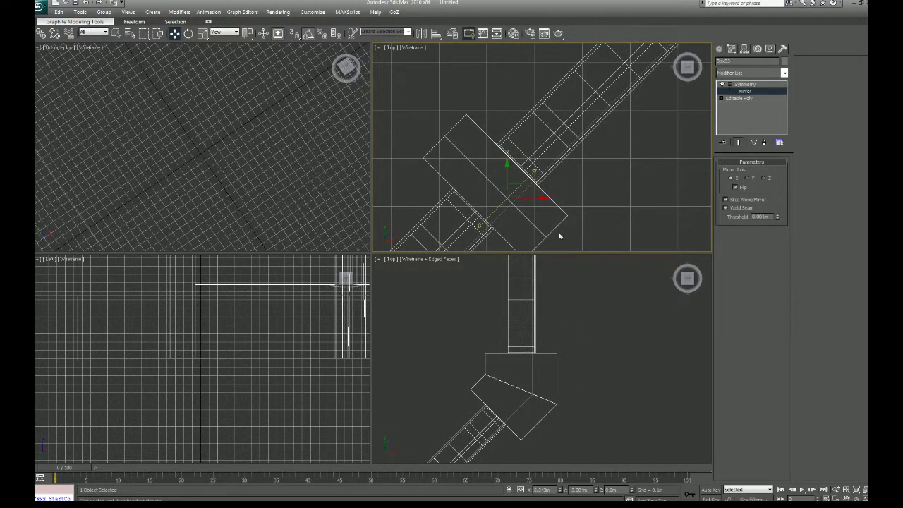
# Step: Switch the Left viewport to a shaded Perspective view looking down at the middle post and mirror gizmo
pyautogui.rightClick(261, 349)
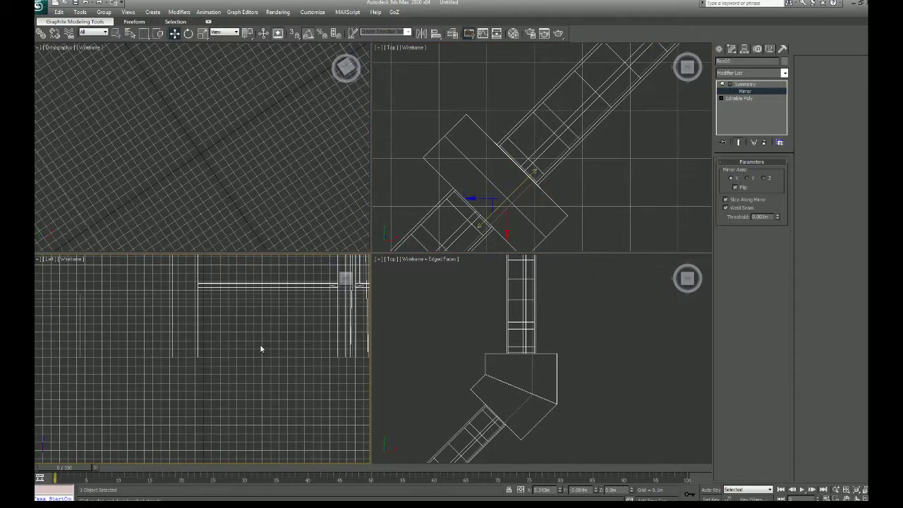
pyautogui.press('p')
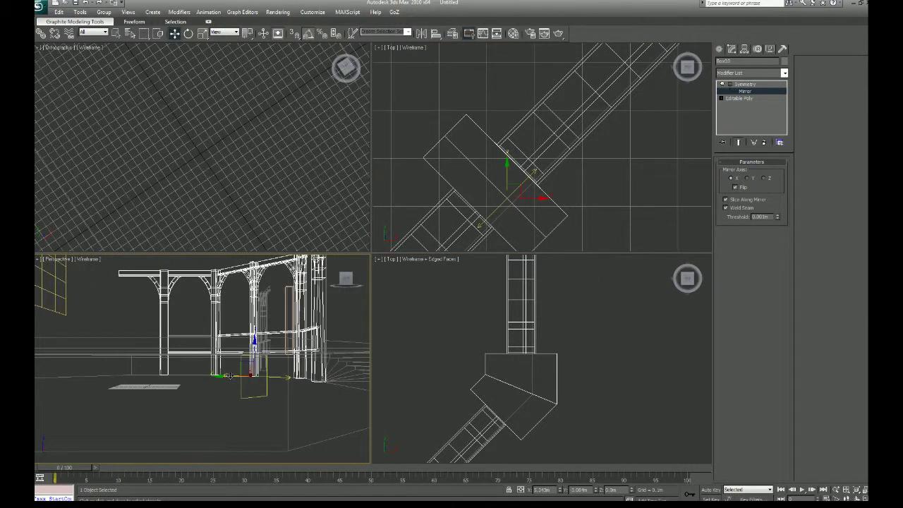
pyautogui.press('F3')
pyautogui.scroll(-5, 251, 376)
pyautogui.keyDown('alt'); pyautogui.moveTo(262, 383); pyautogui.dragTo(201, 434, button='middle'); pyautogui.keyUp('alt')
pyautogui.scroll(4, 183, 398)
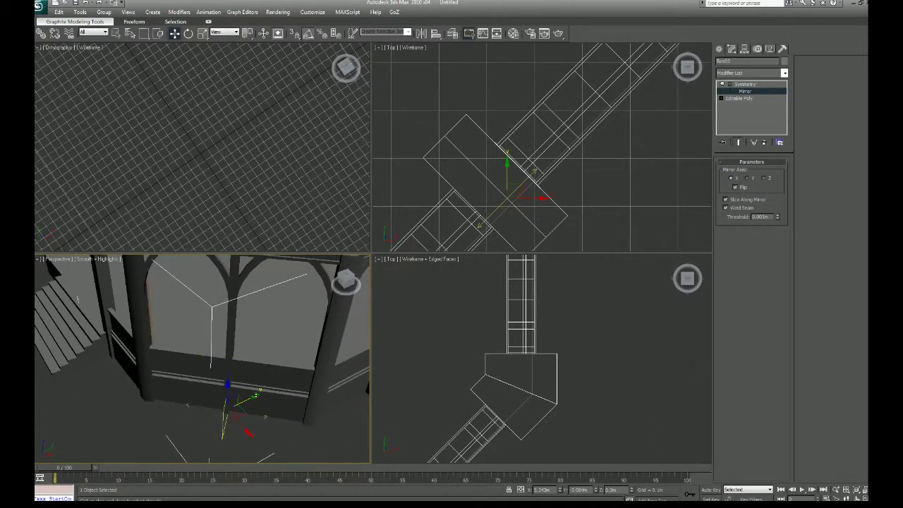
# Step: Move the mirror plane back along Y in the Perspective view to widen the middle post
pyautogui.moveTo(248, 398); pyautogui.dragTo(256, 398)
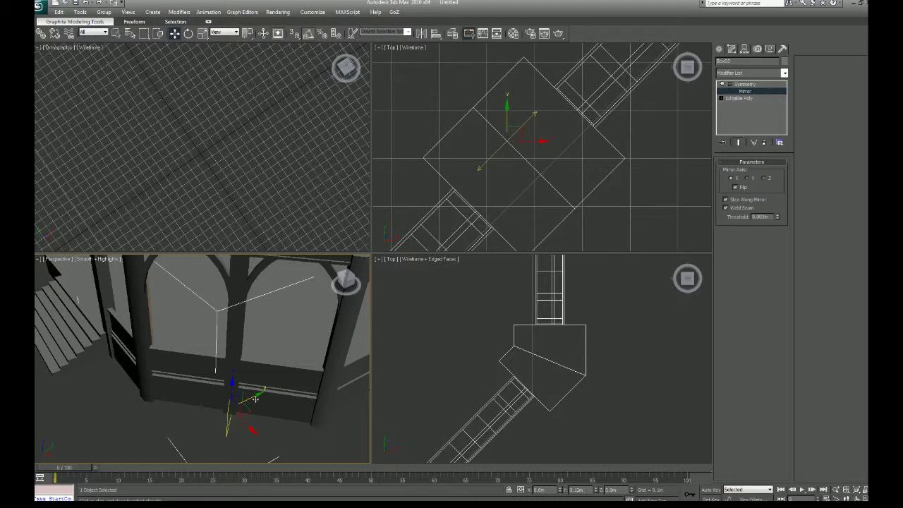
pyautogui.moveTo(256, 399); pyautogui.dragTo(257, 403)
pyautogui.scroll(-10, 632, 213)
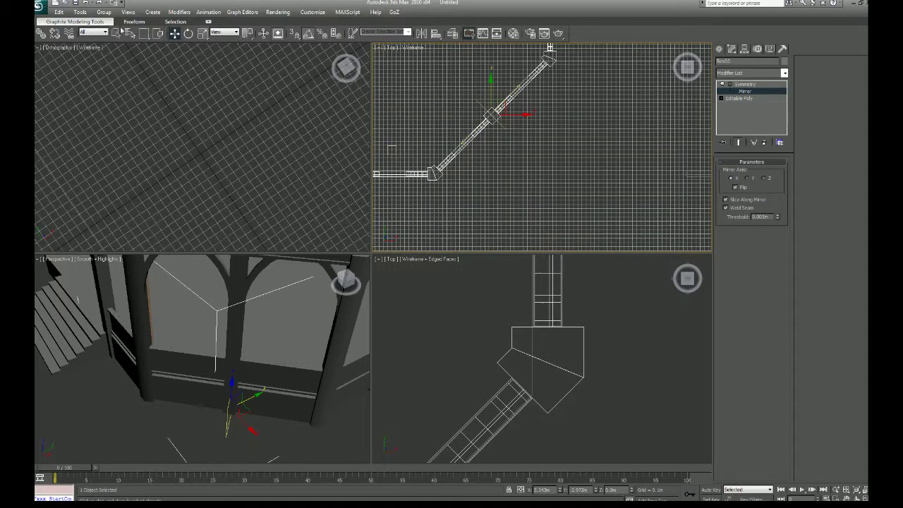
# Step: Copy the separate original pillar section and place the copy near the middle post of the diagonal railing
pyautogui.scroll(-3, 567, 185)
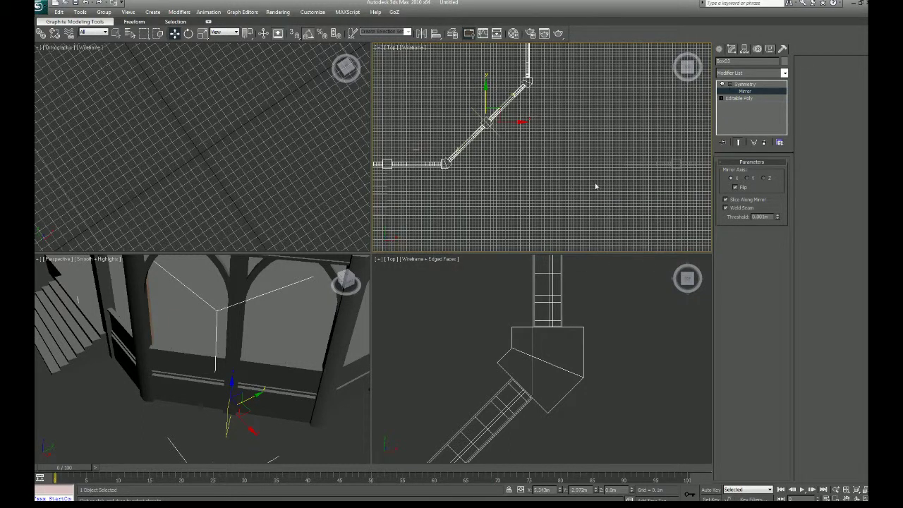
pyautogui.click(656, 186)
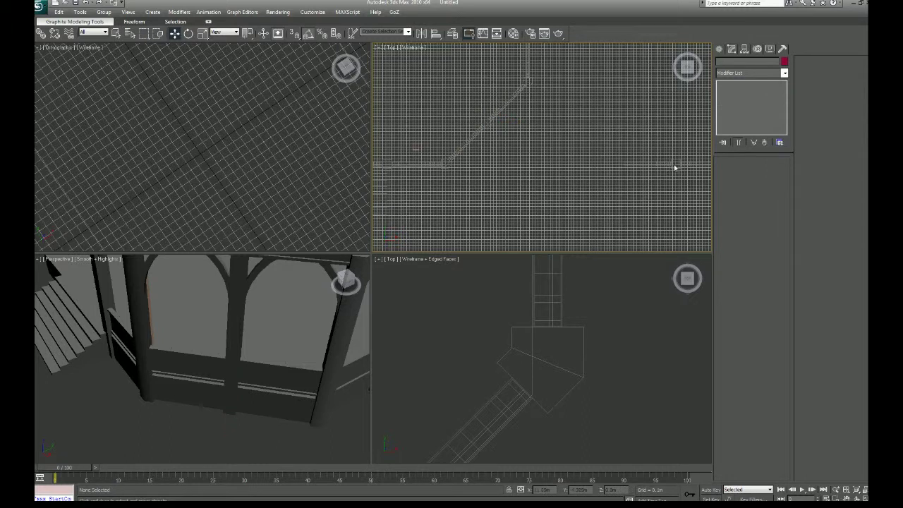
pyautogui.click(673, 166)
pyautogui.keyDown('shift'); pyautogui.moveTo(686, 156); pyautogui.dragTo(508, 130); pyautogui.keyUp('shift')
pyautogui.click(456, 292)
pyautogui.scroll(3, 506, 128)
pyautogui.moveTo(507, 129); pyautogui.dragTo(499, 172, button='middle')
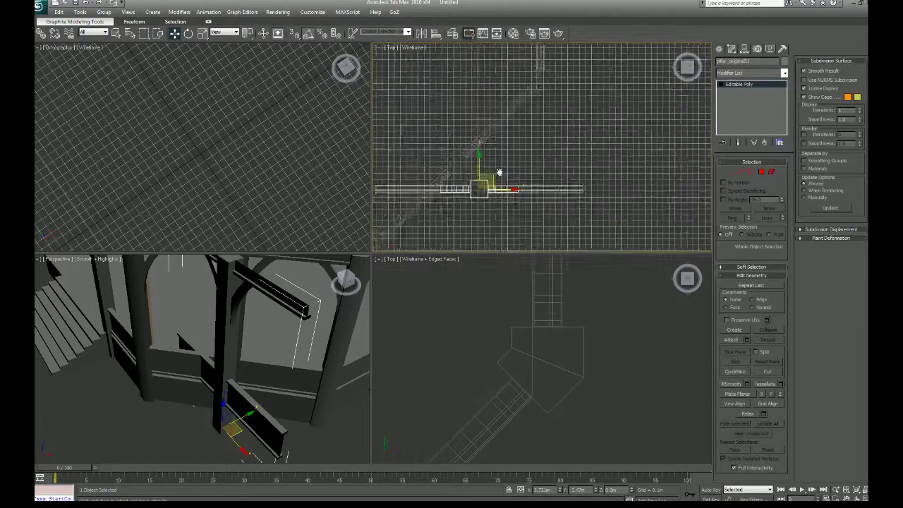
pyautogui.scroll(4, 499, 172)
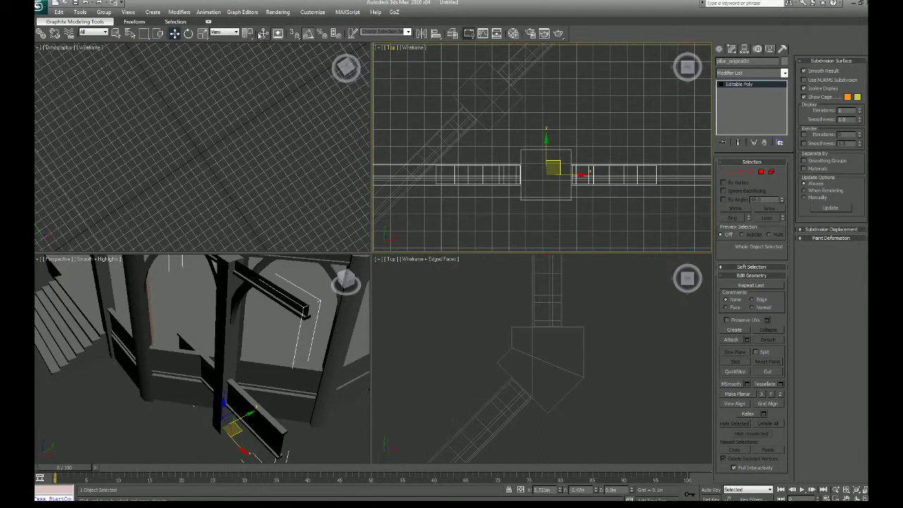
# Step: Rotate the pillar copy about Z until it runs parallel to the diagonal railing, and move it right beside the middle post
pyautogui.click(188, 33)
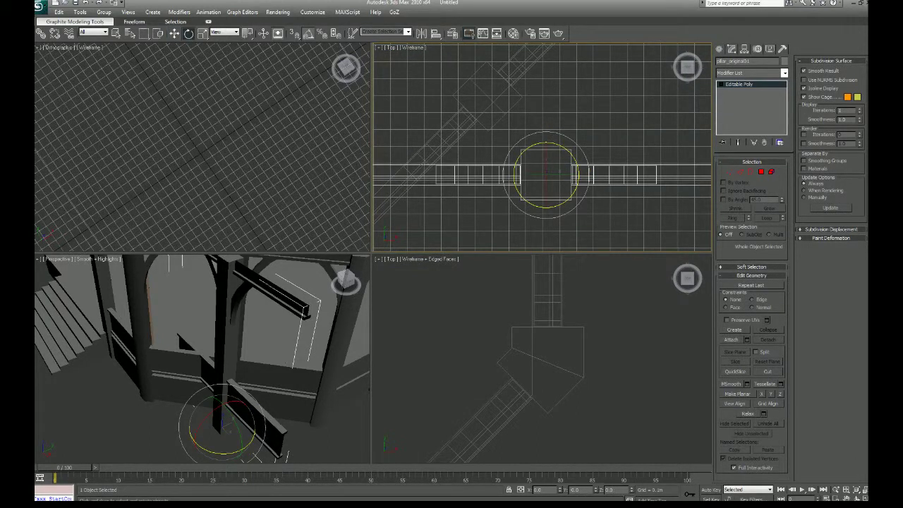
pyautogui.moveTo(564, 148); pyautogui.dragTo(386, 89)
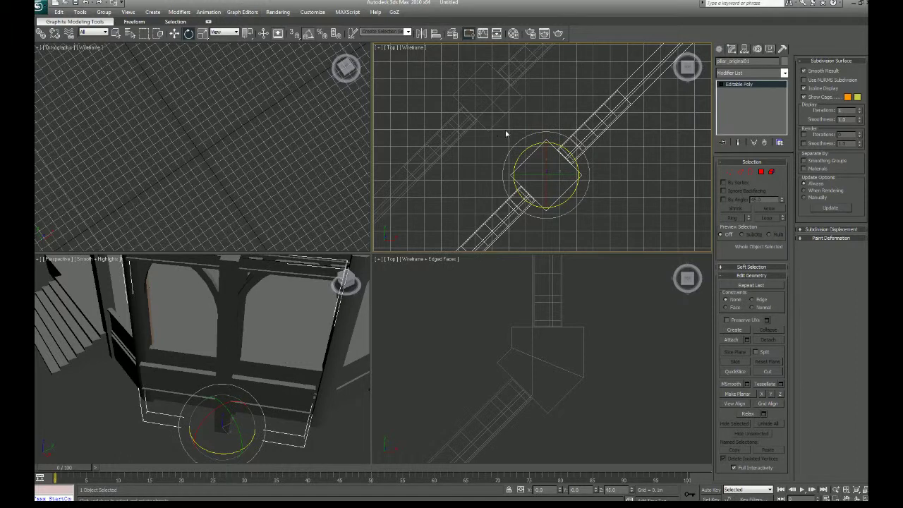
pyautogui.moveTo(570, 150); pyautogui.dragTo(569, 150)
pyautogui.click(174, 33)
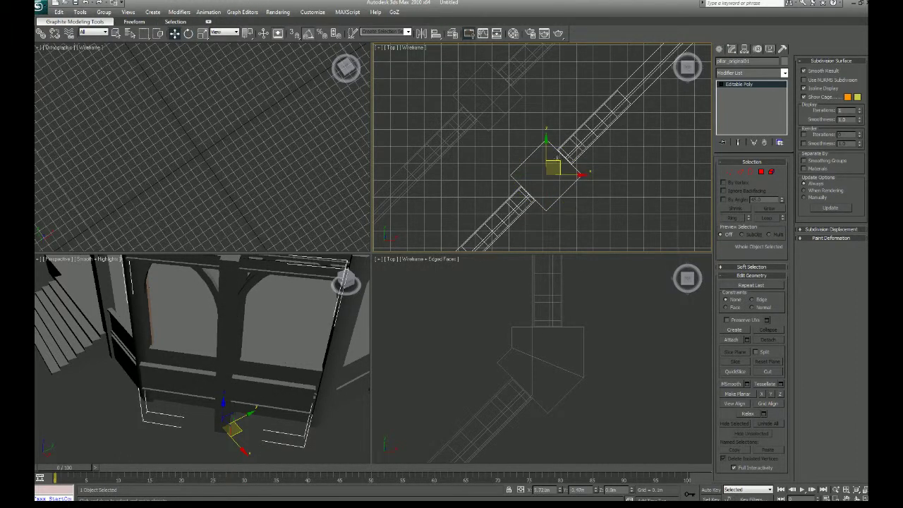
pyautogui.moveTo(556, 163); pyautogui.dragTo(536, 120)
pyautogui.click(586, 177)
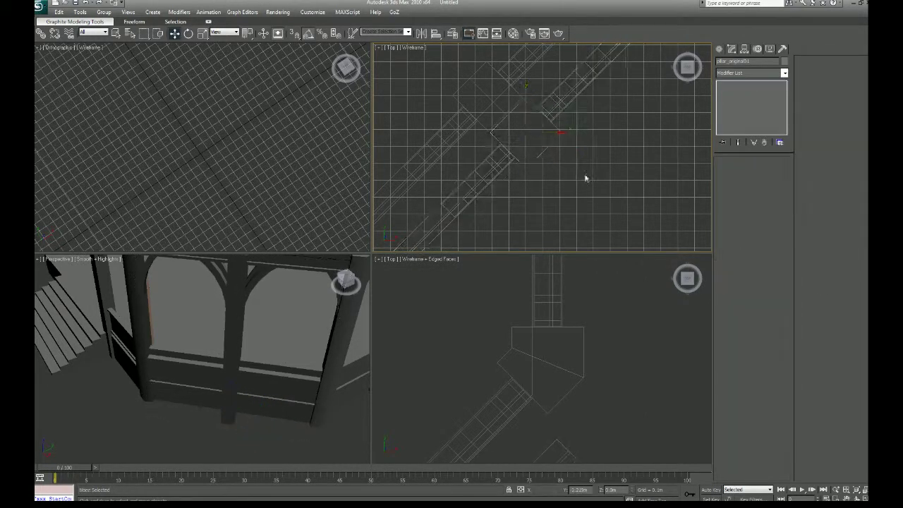
# Step: Select the railing's Symmetry mirror plane and shift it slightly along X to match the middle post to the pillar copy's width
pyautogui.scroll(2, 554, 174)
pyautogui.scroll(3, 544, 233)
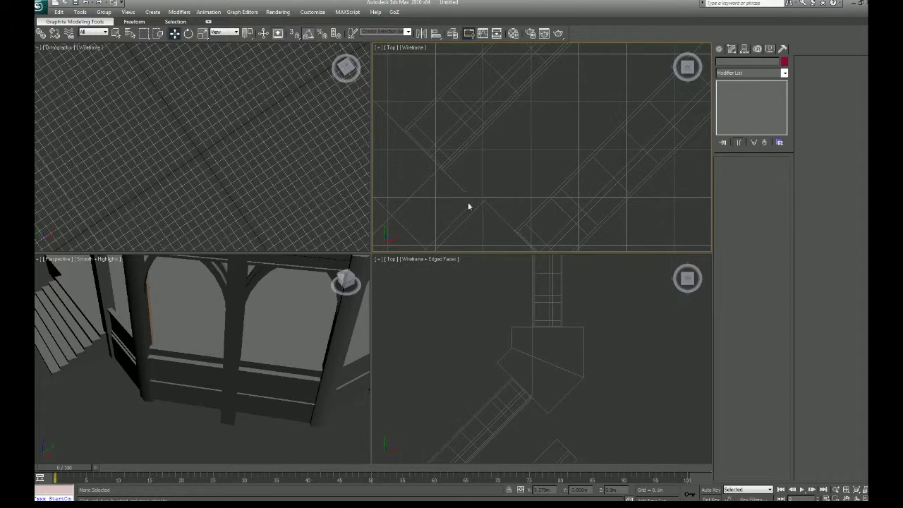
pyautogui.moveTo(468, 206); pyautogui.dragTo(565, 141, button='middle')
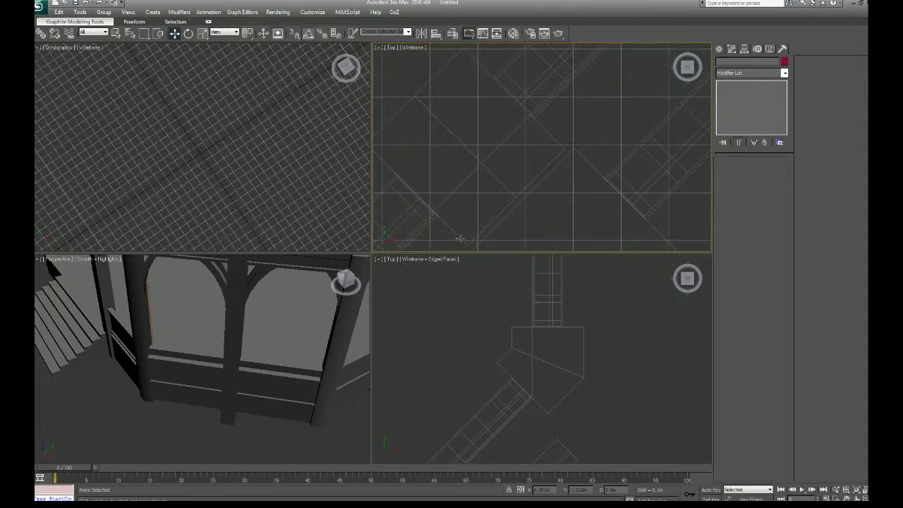
pyautogui.click(491, 173)
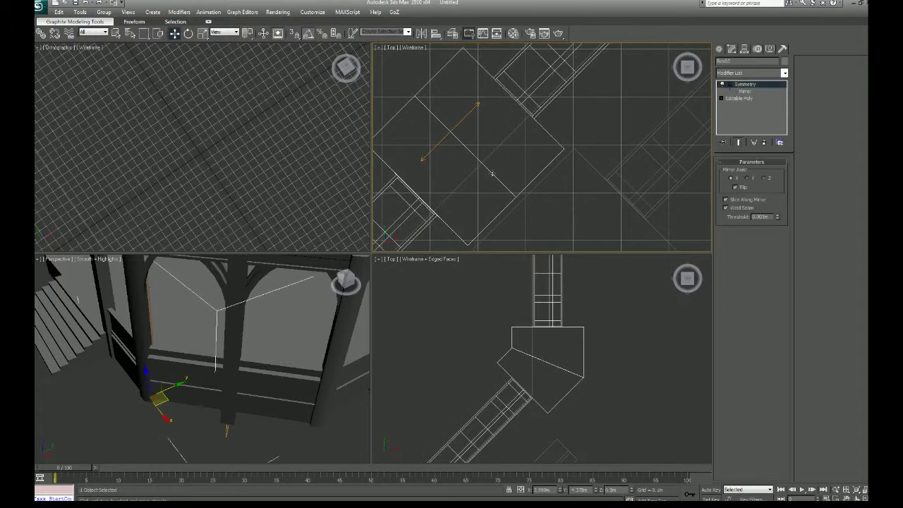
pyautogui.click(747, 92)
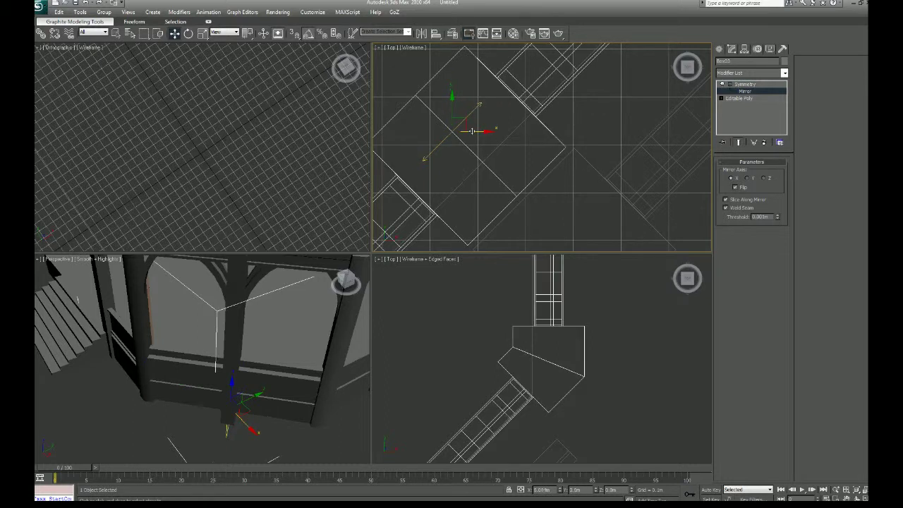
pyautogui.moveTo(472, 132); pyautogui.dragTo(476, 132)
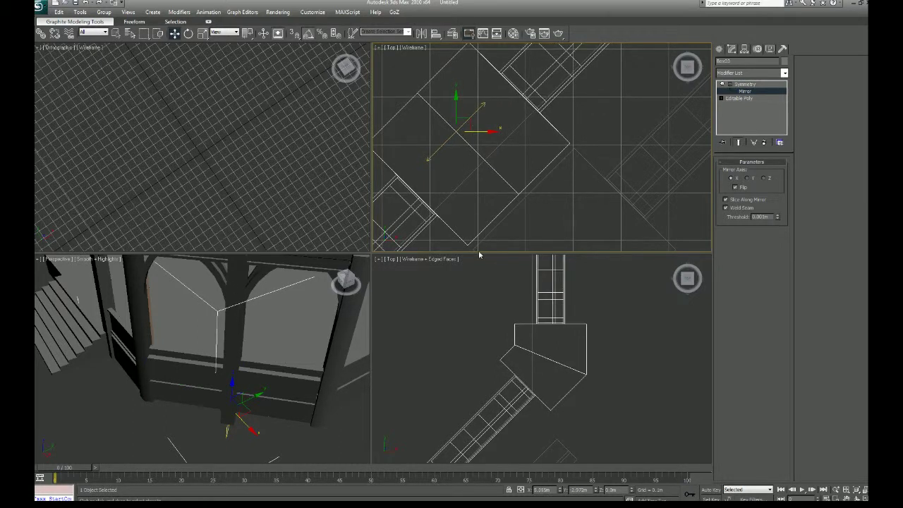
# Step: Examine the mirrored railing's corners from above and in a shaded orthographic view
pyautogui.scroll(-10, 547, 128)
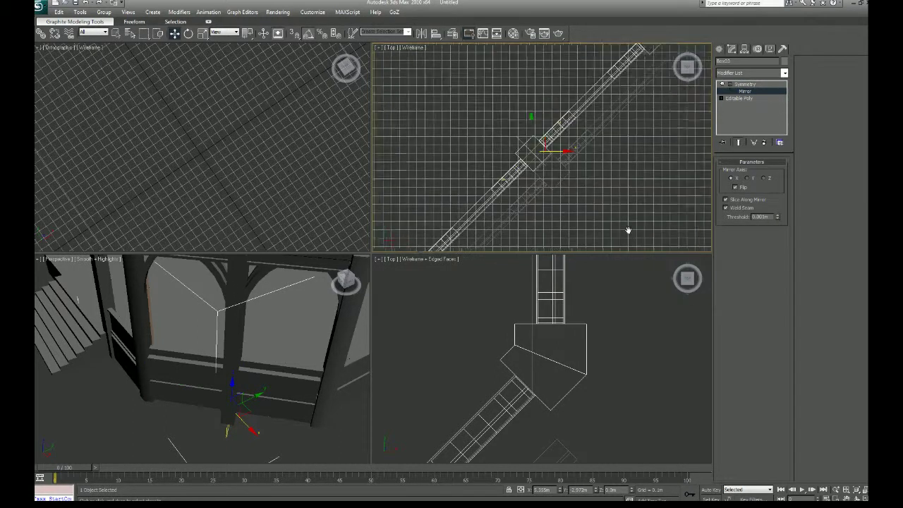
pyautogui.scroll(5, 518, 201)
pyautogui.moveTo(508, 199); pyautogui.dragTo(567, 198, button='middle')
pyautogui.scroll(-3, 581, 216)
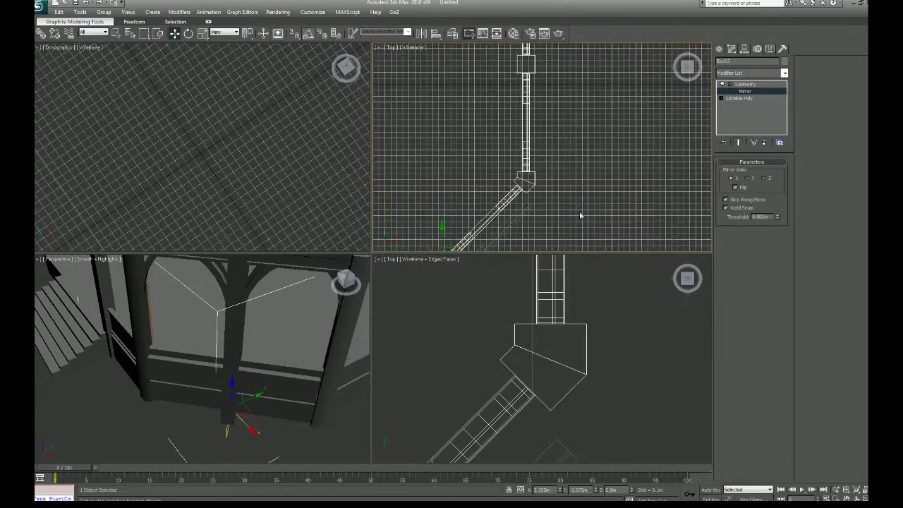
pyautogui.moveTo(582, 325)
pyautogui.mouseDown(button='middle')
pyautogui.moveTo(578, 311)
pyautogui.moveTo(526, 379)
pyautogui.mouseUp(button='middle')
pyautogui.scroll(-8, 526, 376)
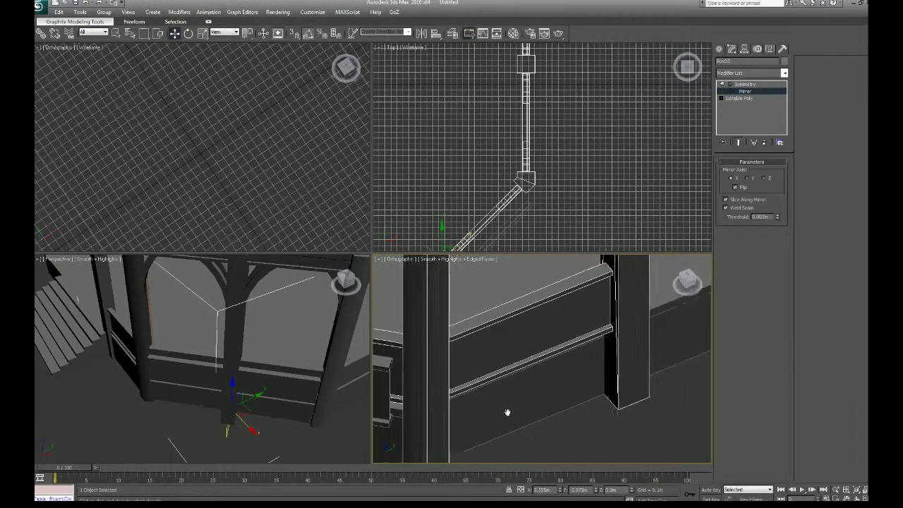
pyautogui.keyDown('alt'); pyautogui.moveTo(519, 410); pyautogui.dragTo(579, 429, button='middle'); pyautogui.keyUp('alt')
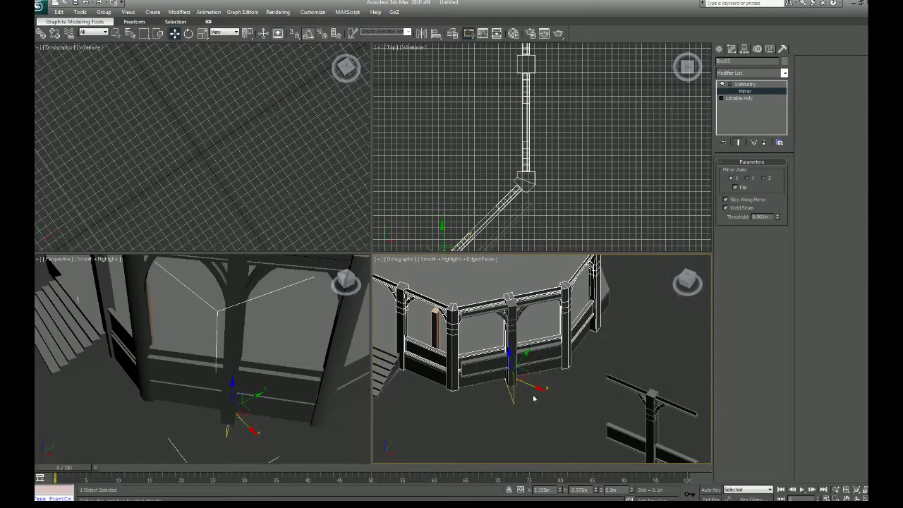
# Step: Collapse the railing's Symmetry modifier into an Editable Poly
pyautogui.click(745, 93)
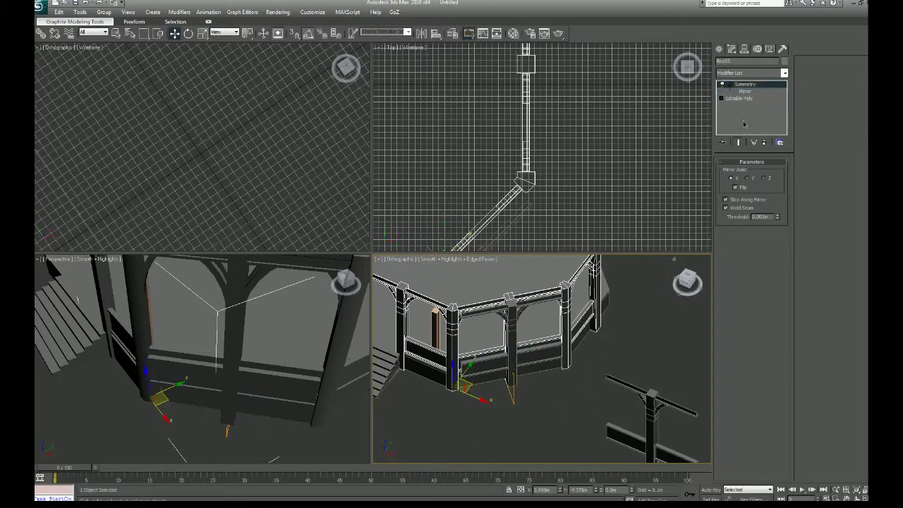
pyautogui.rightClick(742, 120)
pyautogui.click(778, 212)
# Step: Select the seam edge loop running down the middle post and remove it, then leave edge editing
pyautogui.click(739, 172)
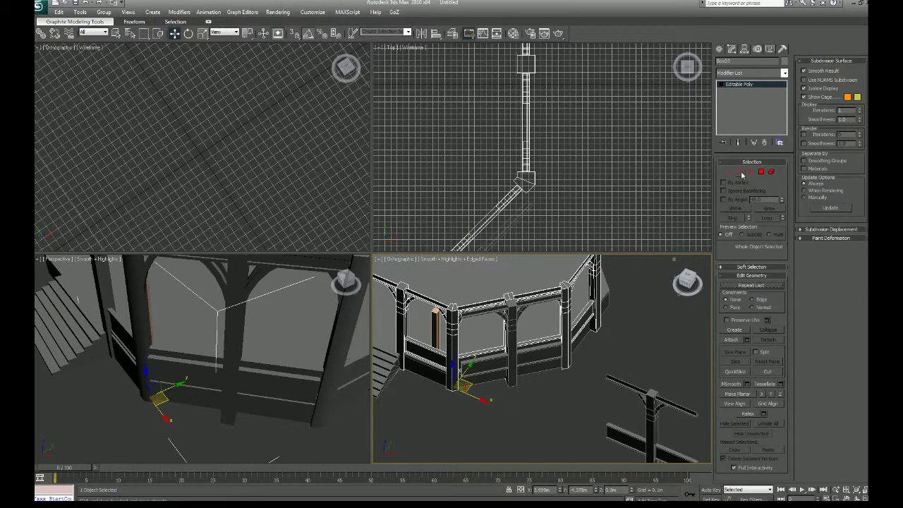
pyautogui.click(507, 299)
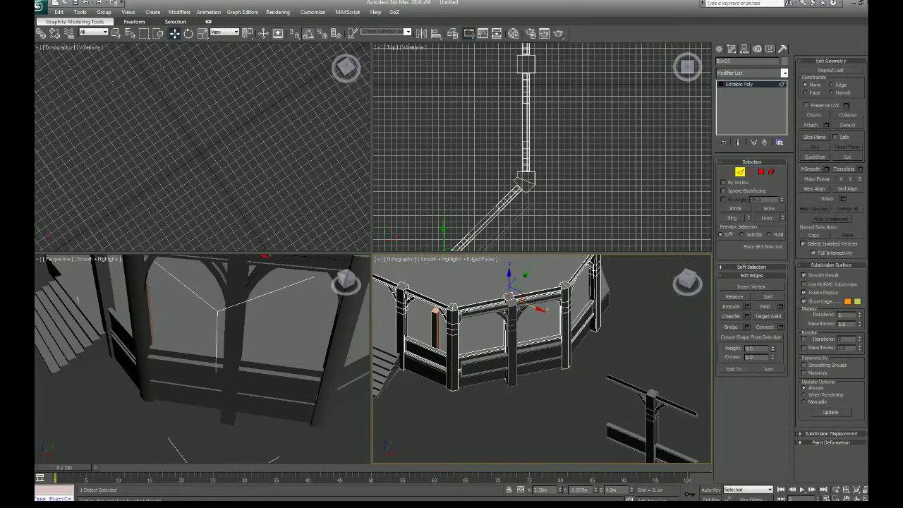
pyautogui.hotkey('alt', 'l')
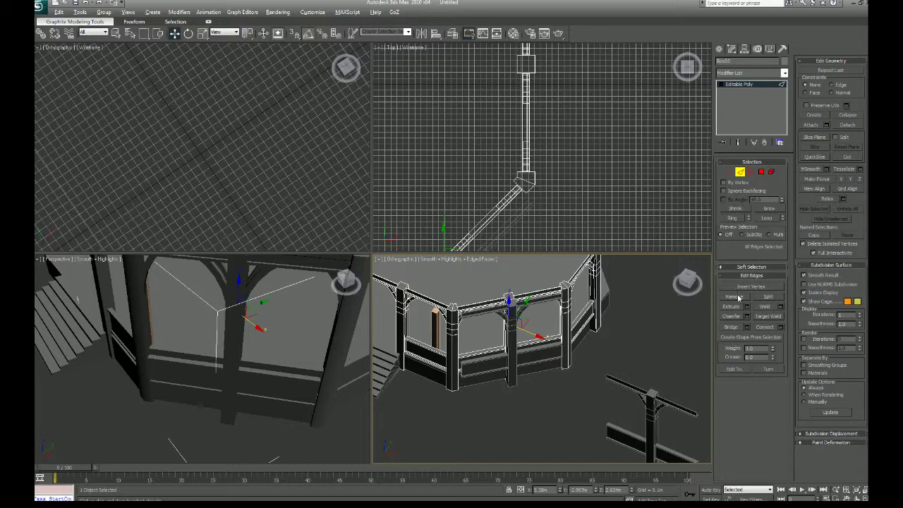
pyautogui.click(738, 297)
pyautogui.keyDown('alt'); pyautogui.moveTo(562, 401); pyautogui.dragTo(599, 395, button='middle'); pyautogui.keyUp('alt')
pyautogui.click(533, 345)
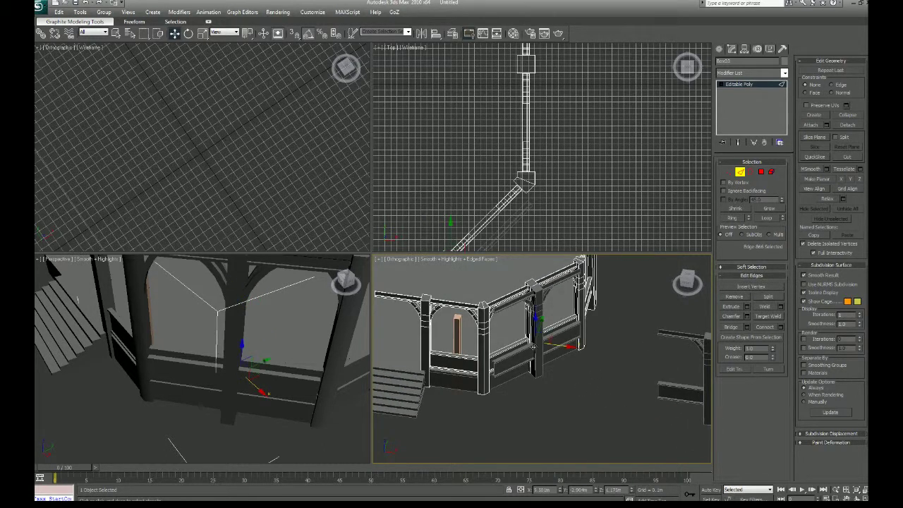
pyautogui.click(576, 388)
pyautogui.click(740, 171)
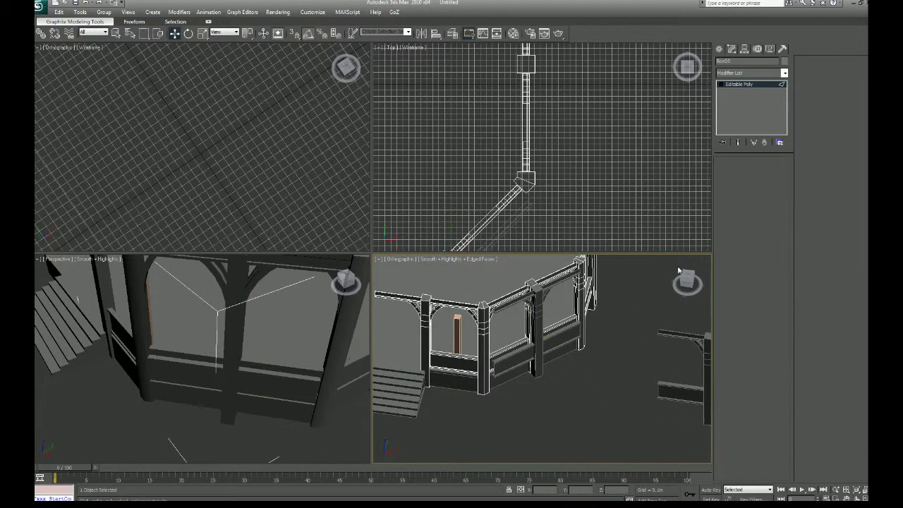
# Step: Delete the reference pillar copy beside the middle post
pyautogui.click(544, 350)
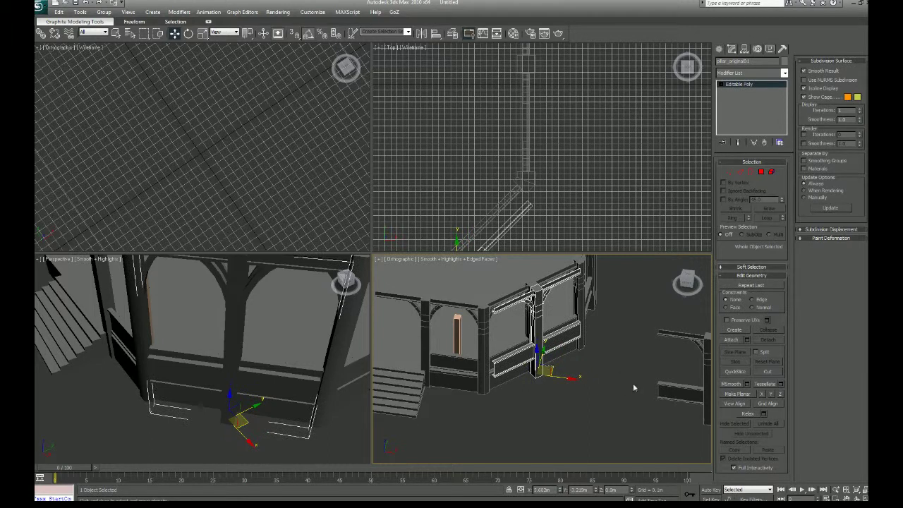
pyautogui.press('Delete')
pyautogui.moveTo(634, 388); pyautogui.dragTo(512, 314, button='middle')
pyautogui.scroll(4, 511, 318)
pyautogui.moveTo(471, 351); pyautogui.dragTo(569, 389, button='middle')
pyautogui.moveTo(420, 301); pyautogui.dragTo(541, 411, button='middle')
# Step: Select the platform's two outer side polygons beneath the straight railing section in polygon editing
pyautogui.click(497, 364)
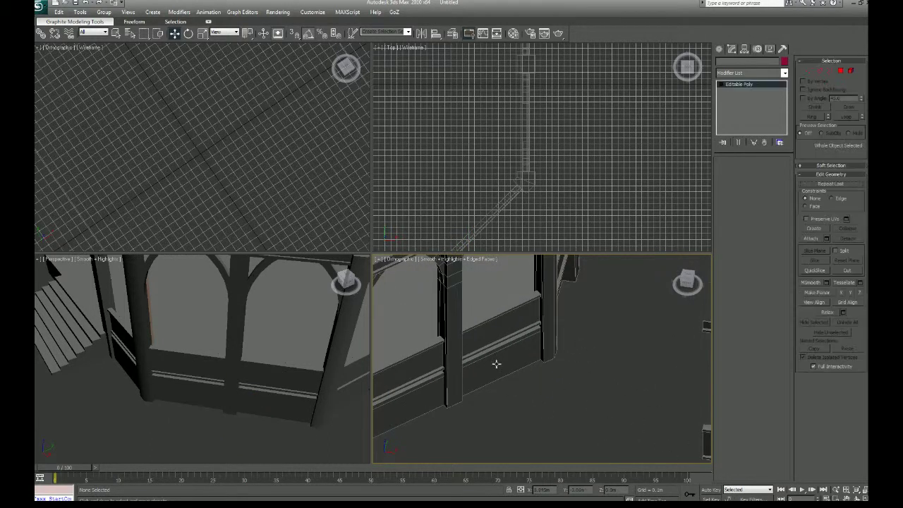
pyautogui.click(496, 364)
pyautogui.scroll(-5, 656, 419)
pyautogui.keyDown('alt'); pyautogui.moveTo(655, 419); pyautogui.dragTo(609, 379, button='middle'); pyautogui.keyUp('alt')
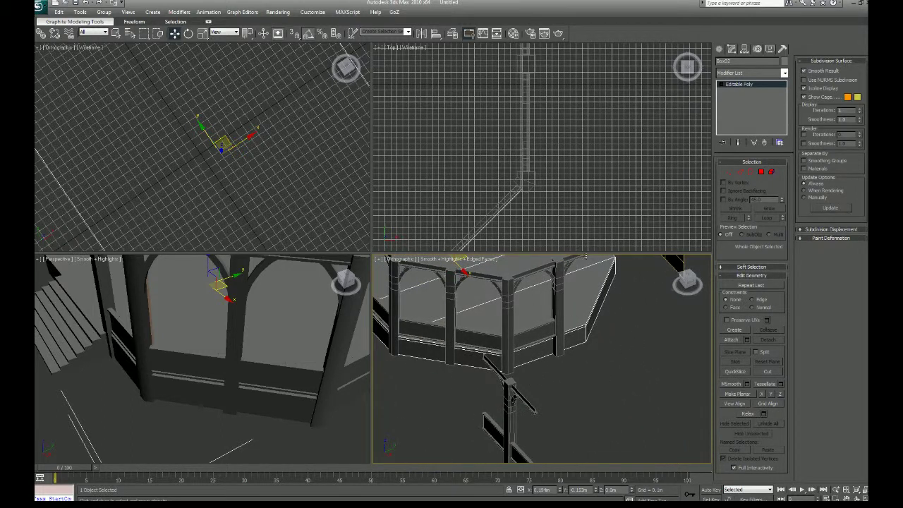
pyautogui.scroll(5, 562, 196)
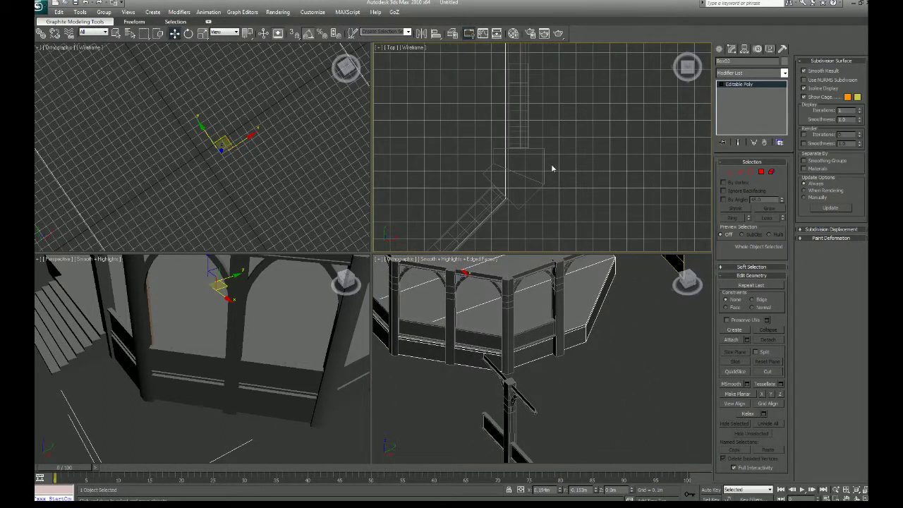
pyautogui.scroll(2, 552, 168)
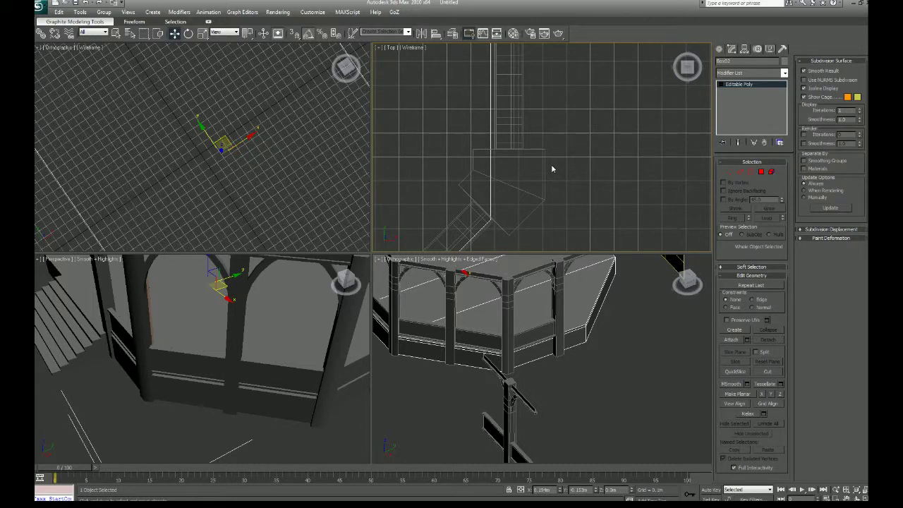
pyautogui.click(761, 173)
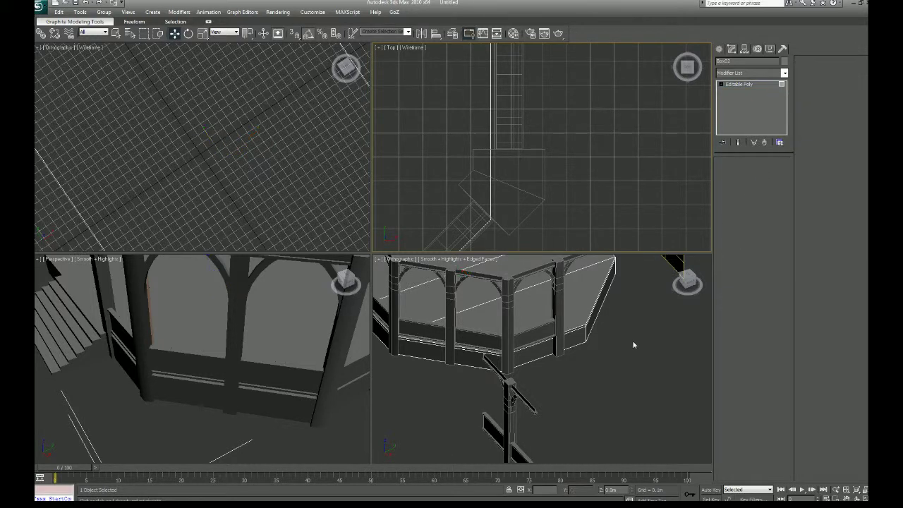
pyautogui.click(577, 339)
pyautogui.keyDown('ctrl'); pyautogui.click(578, 329); pyautogui.keyUp('ctrl')
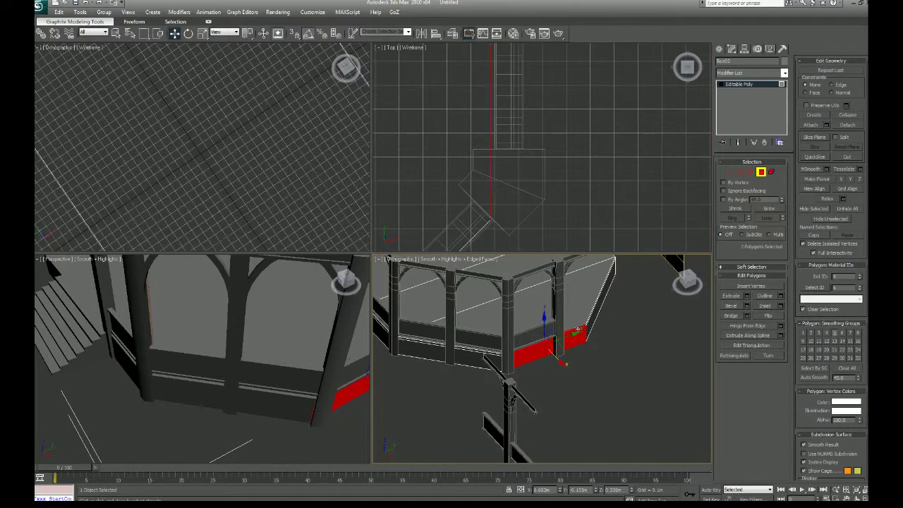
# Step: Start a Bevel on the selected side polygons and set its height to about 0.129 m
pyautogui.click(116, 33)
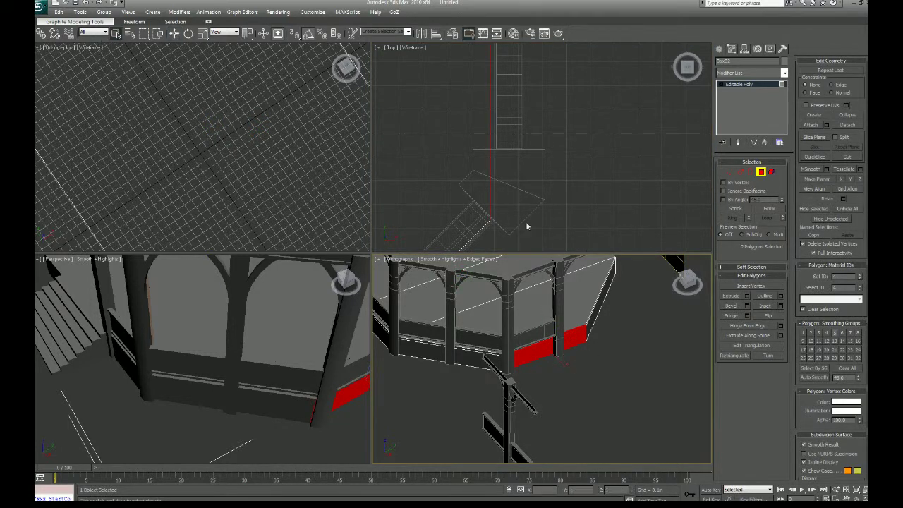
pyautogui.click(749, 297)
pyautogui.click(643, 266)
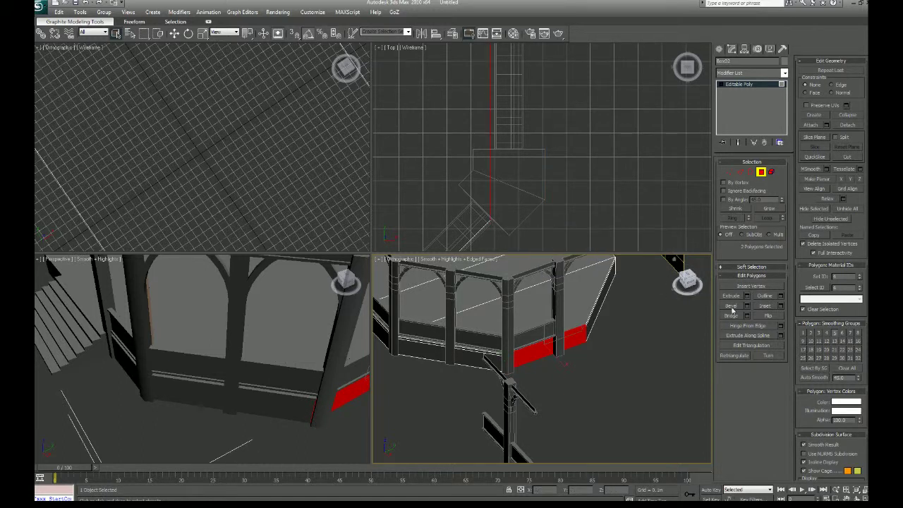
pyautogui.click(748, 307)
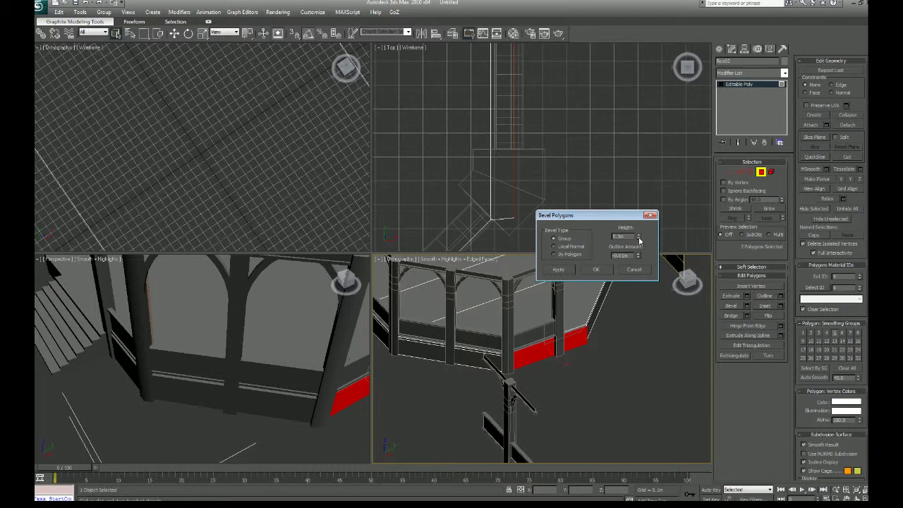
pyautogui.moveTo(638, 236); pyautogui.dragTo(640, 214)
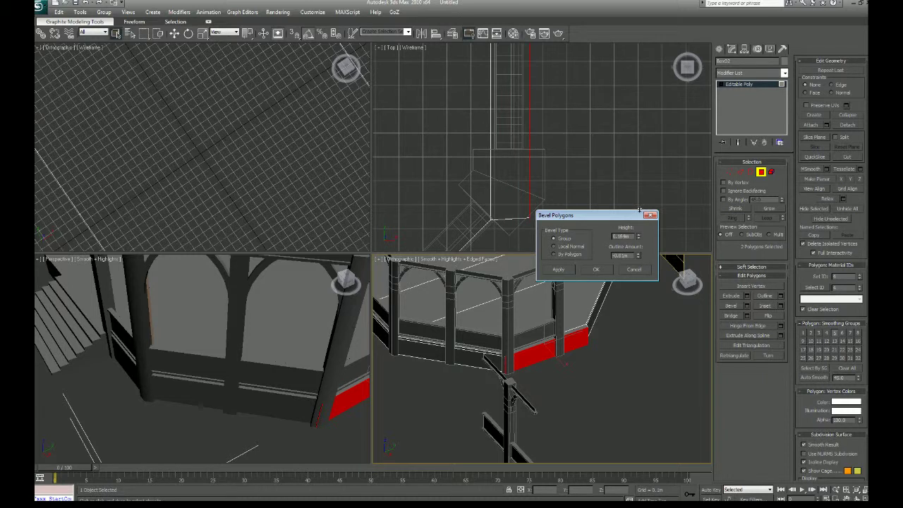
pyautogui.moveTo(640, 214); pyautogui.dragTo(639, 224)
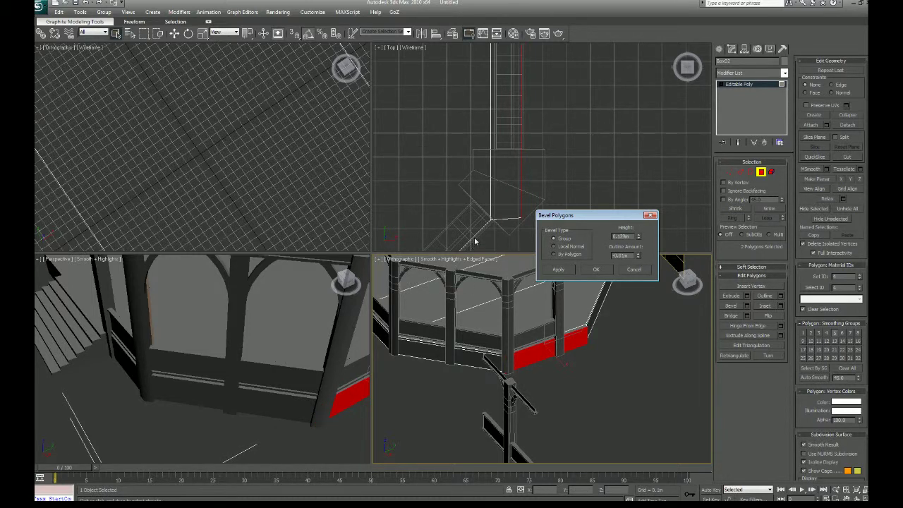
# Step: Set the bevel's outline amount to about -0.129 m so its side follows the octagon's corner angle, and accept the bevel
pyautogui.scroll(3, 480, 236)
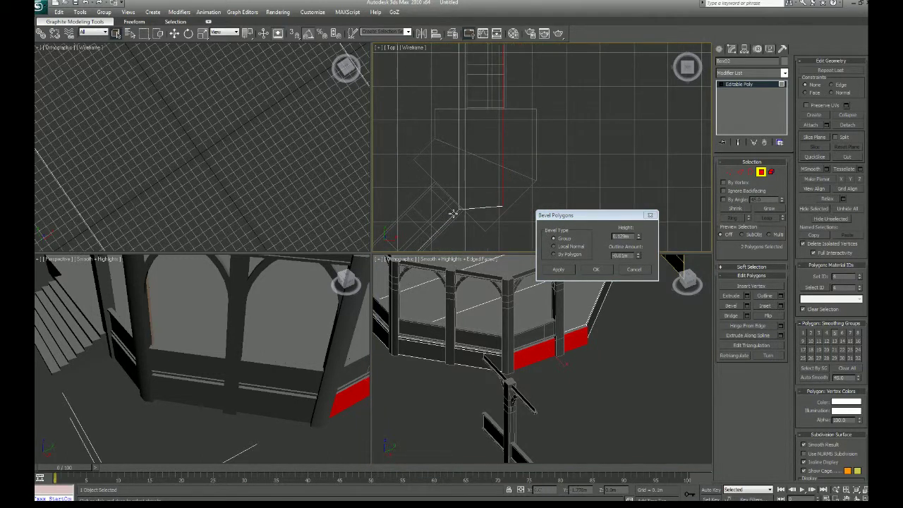
pyautogui.moveTo(521, 136); pyautogui.dragTo(509, 164, button='middle')
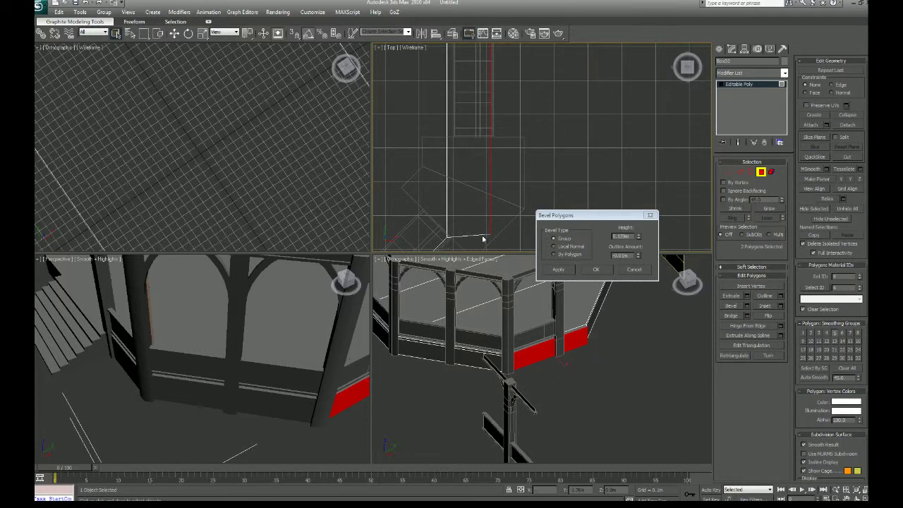
pyautogui.click(638, 257)
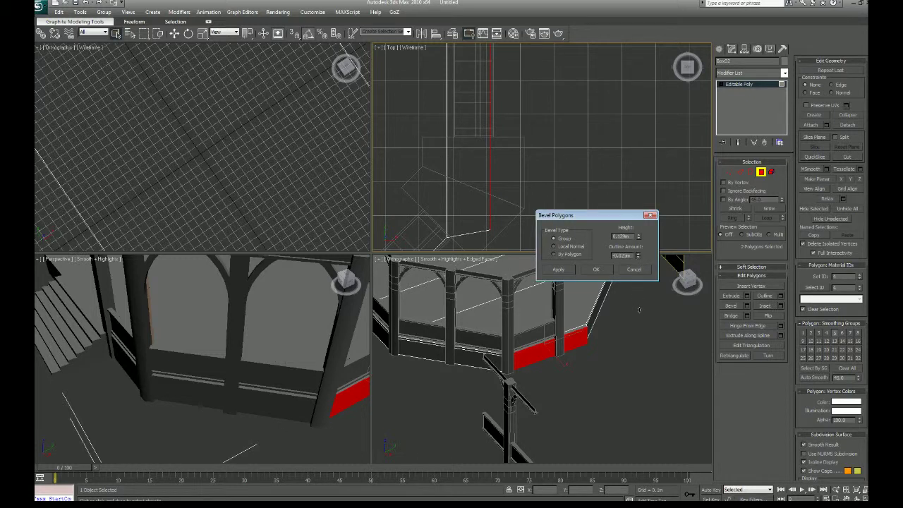
pyautogui.moveTo(640, 310); pyautogui.dragTo(632, 149)
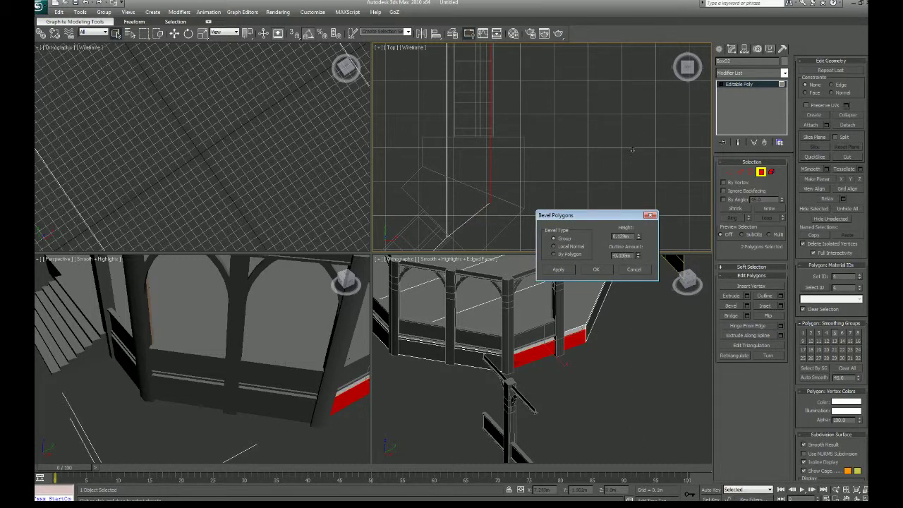
pyautogui.moveTo(629, 186); pyautogui.dragTo(624, 259)
pyautogui.keyDown('alt'); pyautogui.moveTo(619, 307); pyautogui.dragTo(529, 416, button='middle'); pyautogui.keyUp('alt')
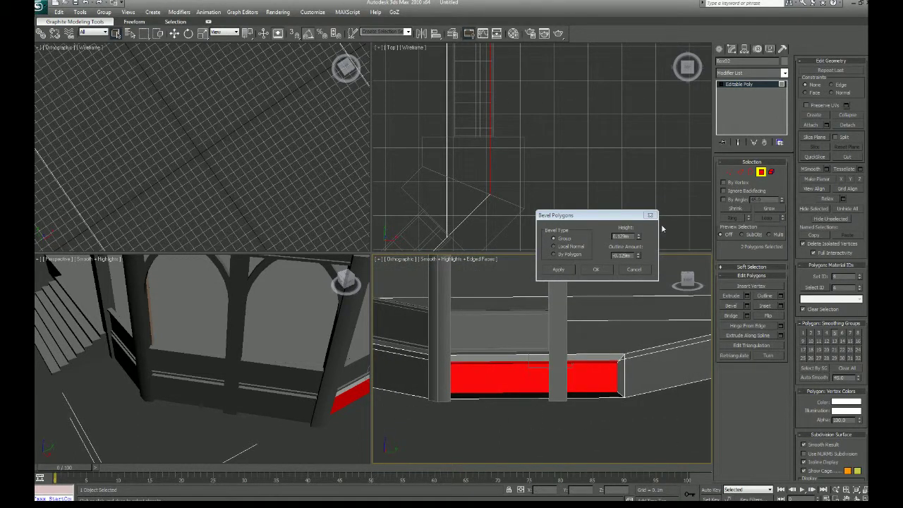
pyautogui.click(603, 270)
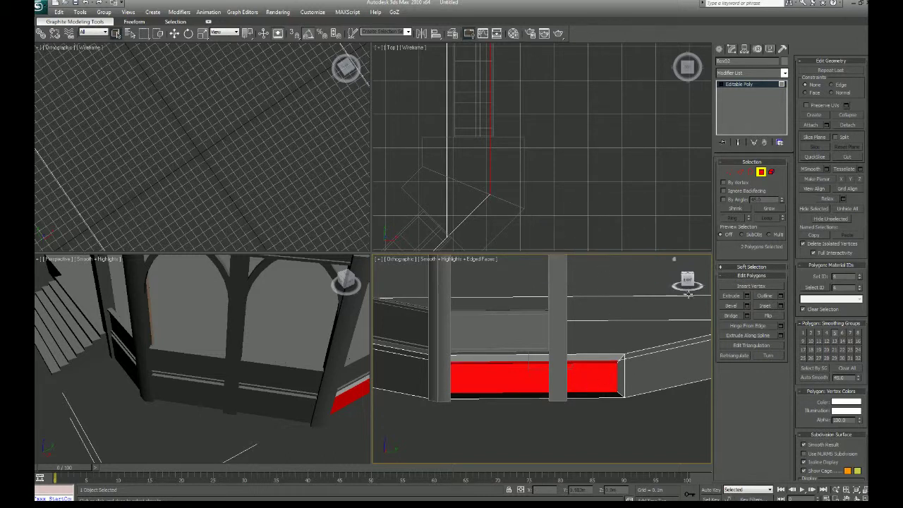
# Step: Select the upper edge of the bevelled platform face and raise it to the platform's top edge in the right view
pyautogui.click(739, 172)
pyautogui.scroll(3, 539, 360)
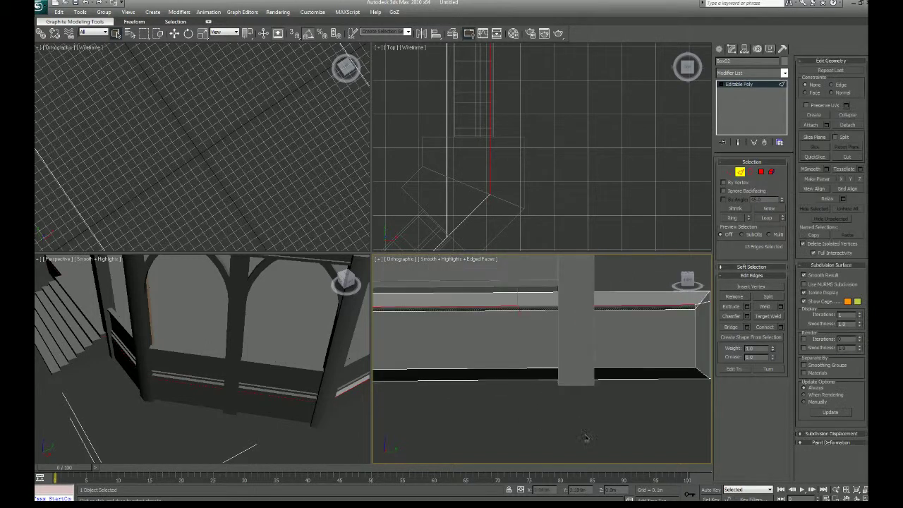
pyautogui.click(519, 310)
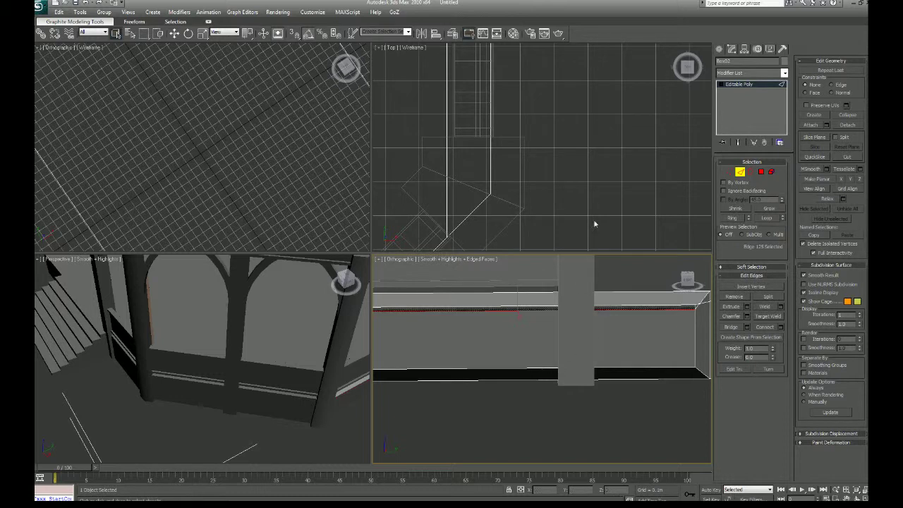
pyautogui.click(692, 279)
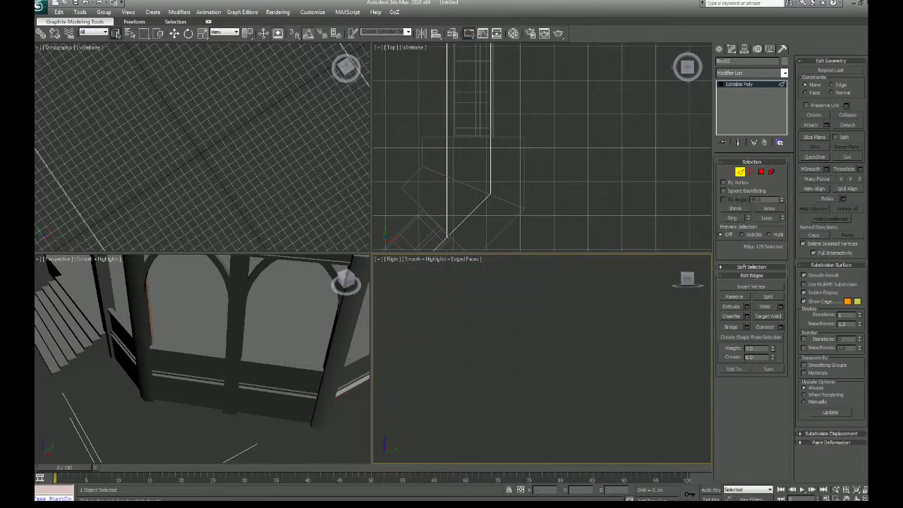
pyautogui.hotkey('alt', 'w')
pyautogui.scroll(-8, 456, 327)
pyautogui.scroll(4, 473, 377)
pyautogui.moveTo(450, 334); pyautogui.dragTo(381, 285, button='middle')
pyautogui.scroll(2, 431, 280)
pyautogui.scroll(3, 391, 286)
pyautogui.click(175, 33)
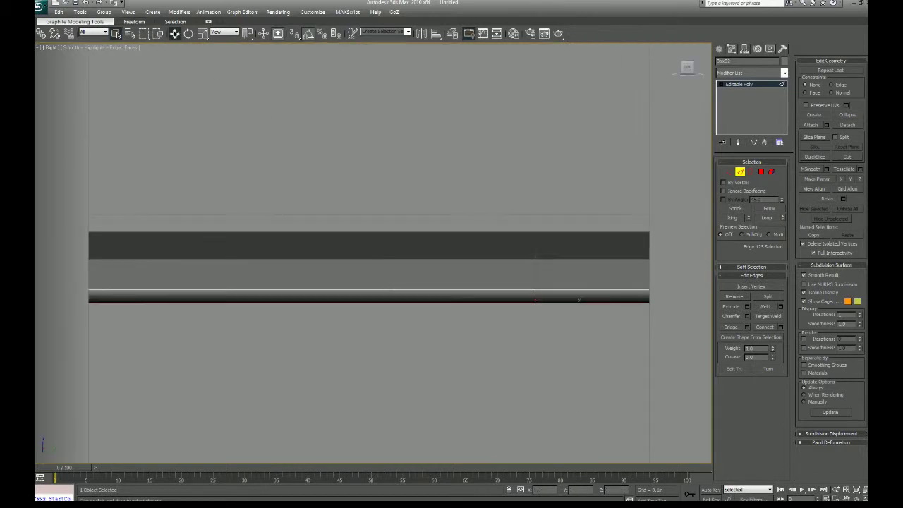
pyautogui.moveTo(535, 277); pyautogui.dragTo(535, 233)
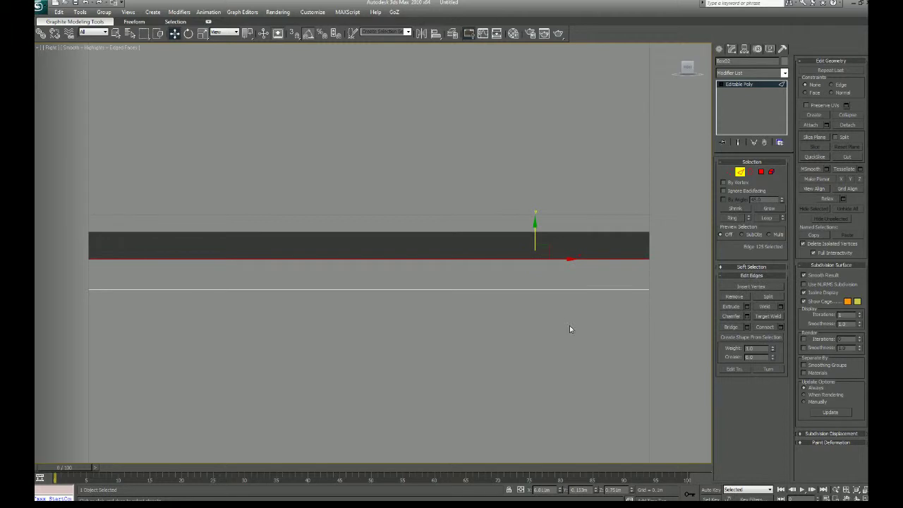
# Step: Fine-tune the height of the bevelled face's upper edge so it lines up exactly with the platform's top
pyautogui.moveTo(566, 314); pyautogui.dragTo(444, 305, button='middle')
pyautogui.scroll(5, 444, 316)
pyautogui.scroll(5, 513, 259)
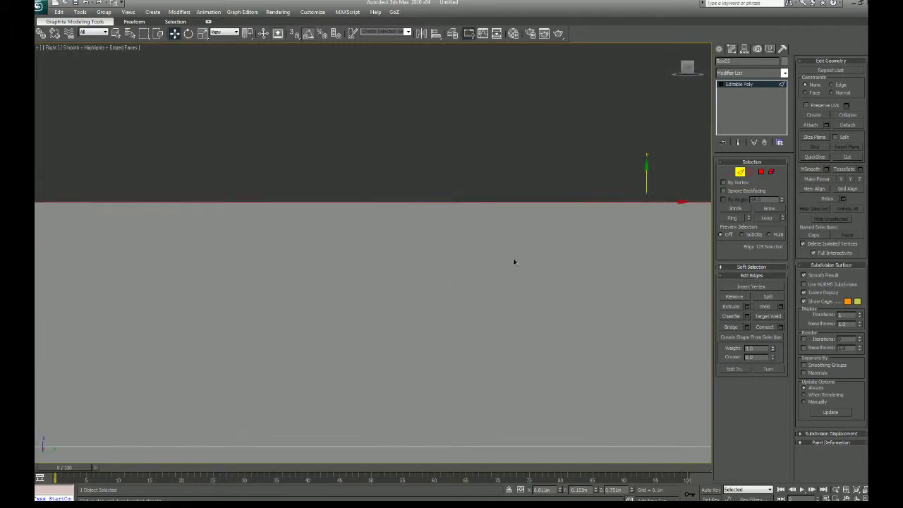
pyautogui.moveTo(670, 236); pyautogui.dragTo(420, 319, button='middle')
pyautogui.moveTo(390, 251); pyautogui.dragTo(390, 257)
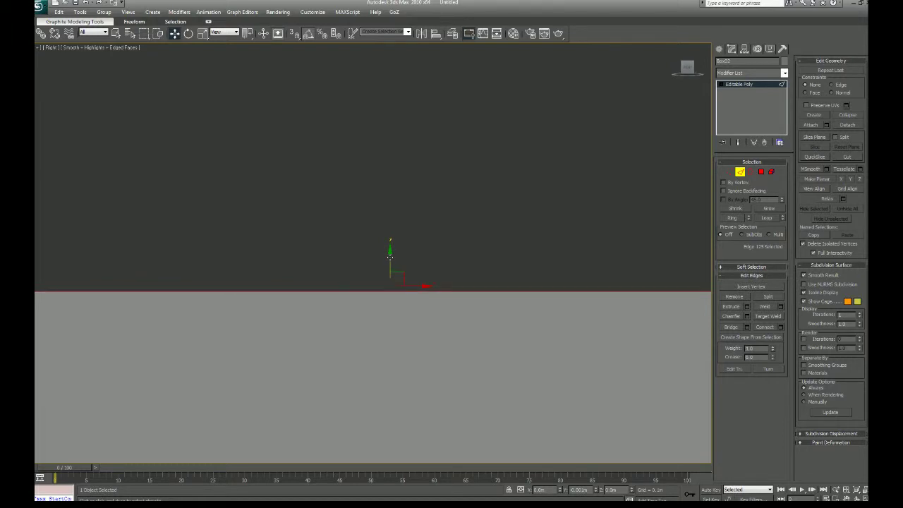
# Step: Select the lower edge of the bevelled face and move it down to the platform's bottom edge
pyautogui.scroll(-15, 402, 300)
pyautogui.moveTo(403, 315); pyautogui.dragTo(438, 252, button='middle')
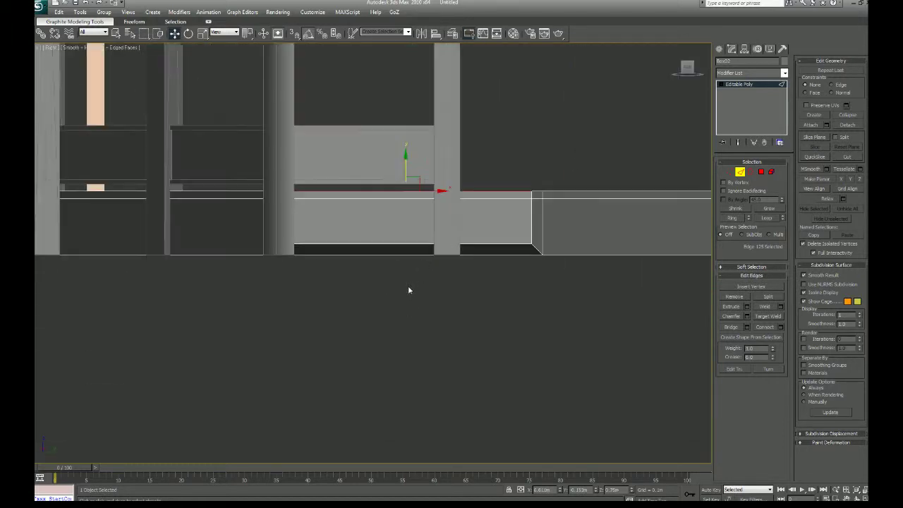
pyautogui.scroll(4, 407, 253)
pyautogui.click(424, 235)
pyautogui.scroll(3, 476, 239)
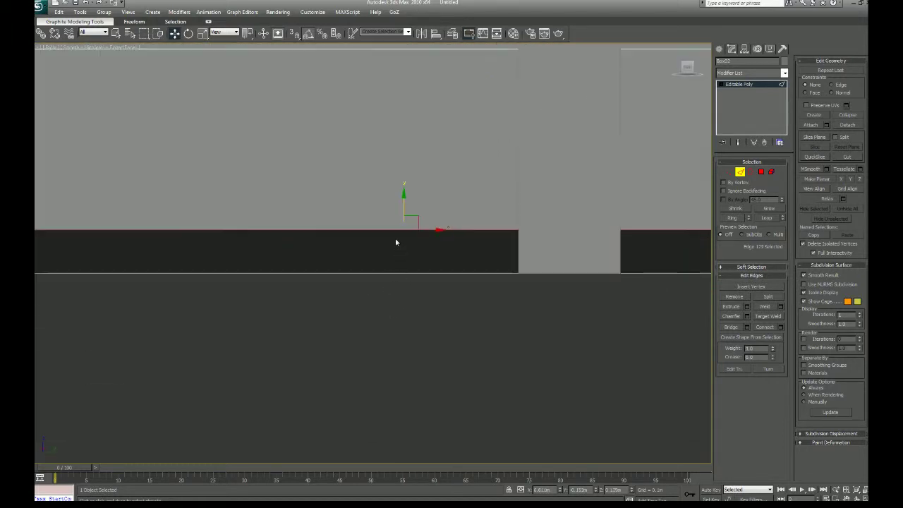
pyautogui.moveTo(405, 201); pyautogui.dragTo(399, 246)
# Step: Fine-tune the lower edge's height until it is flush with the platform's underside, checking the alignment up close
pyautogui.scroll(5, 417, 278)
pyautogui.moveTo(428, 282)
pyautogui.mouseDown(button='middle')
pyautogui.moveTo(490, 294)
pyautogui.moveTo(403, 313)
pyautogui.moveTo(427, 293)
pyautogui.mouseUp(button='middle')
pyautogui.scroll(3, 487, 301)
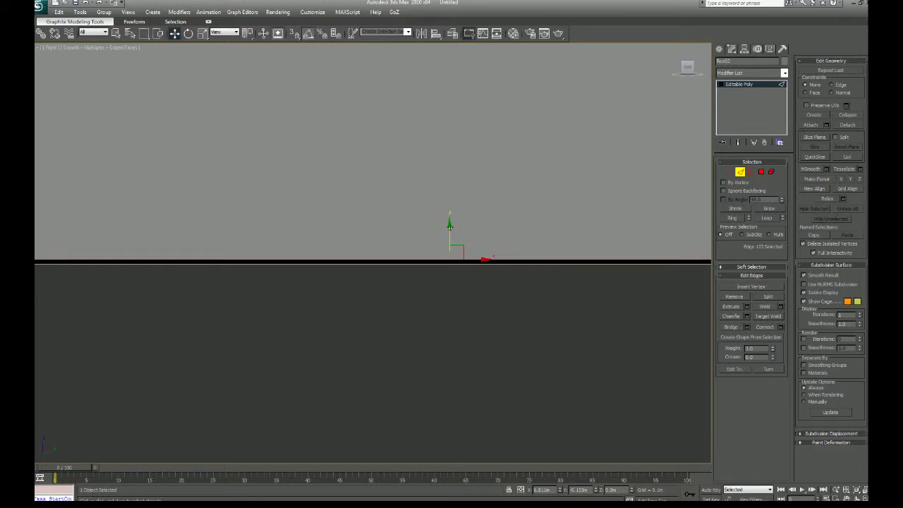
pyautogui.moveTo(450, 226); pyautogui.dragTo(449, 234)
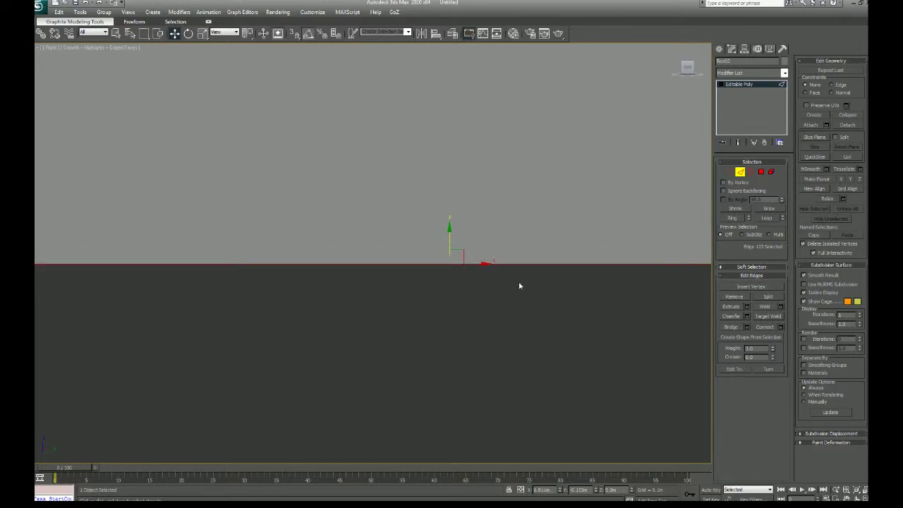
pyautogui.scroll(2, 487, 297)
pyautogui.scroll(3, 489, 296)
pyautogui.moveTo(501, 297); pyautogui.dragTo(332, 285, button='middle')
pyautogui.scroll(1, 385, 289)
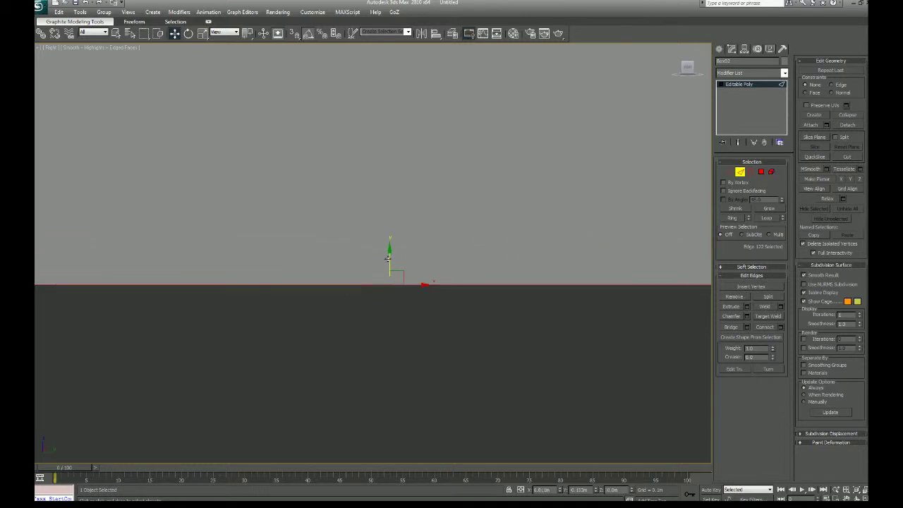
pyautogui.moveTo(397, 299); pyautogui.dragTo(381, 272, button='middle')
pyautogui.scroll(-12, 380, 274)
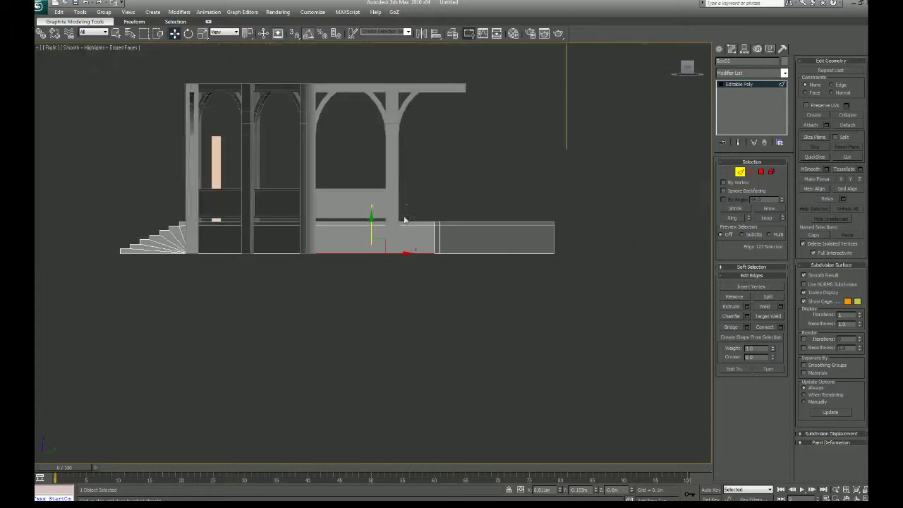
# Step: Delete the narrow underside polygon beneath the bevelled platform side, then inspect the whole platform from above
pyautogui.scroll(4, 415, 291)
pyautogui.moveTo(405, 222); pyautogui.dragTo(402, 316, button='middle')
pyautogui.scroll(3, 415, 290)
pyautogui.scroll(-2, 400, 296)
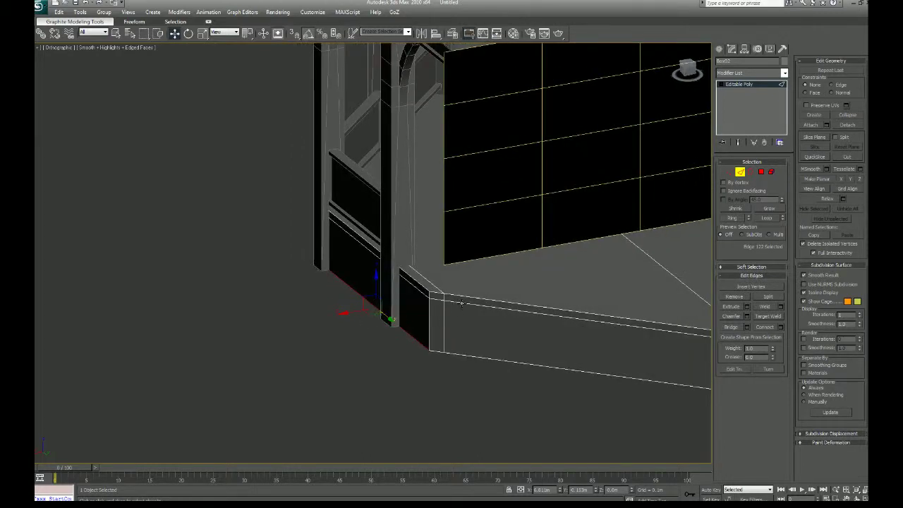
pyautogui.scroll(-5, 461, 304)
pyautogui.keyDown('alt'); pyautogui.moveTo(461, 303); pyautogui.dragTo(475, 330, button='middle'); pyautogui.keyUp('alt')
pyautogui.scroll(3, 436, 295)
pyautogui.keyDown('alt'); pyautogui.moveTo(416, 295); pyautogui.dragTo(431, 229, button='middle'); pyautogui.keyUp('alt')
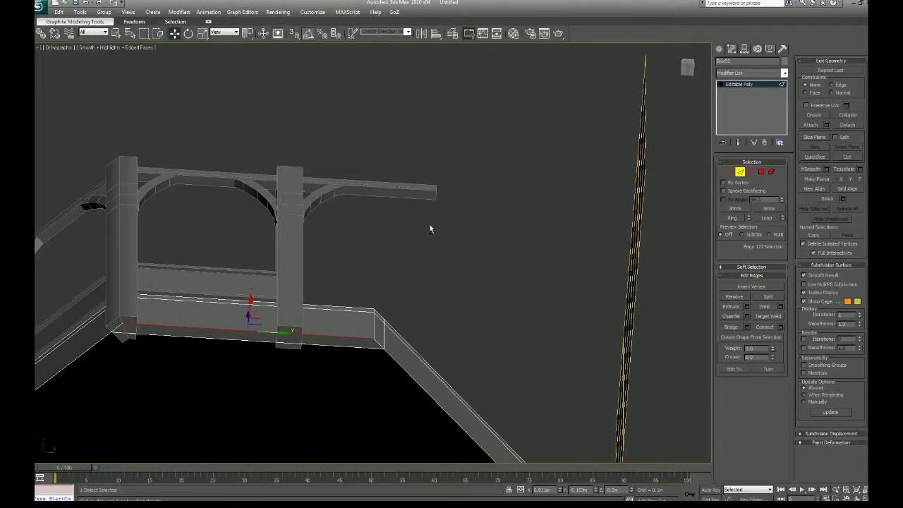
pyautogui.click(761, 172)
pyautogui.click(321, 330)
pyautogui.click(323, 346)
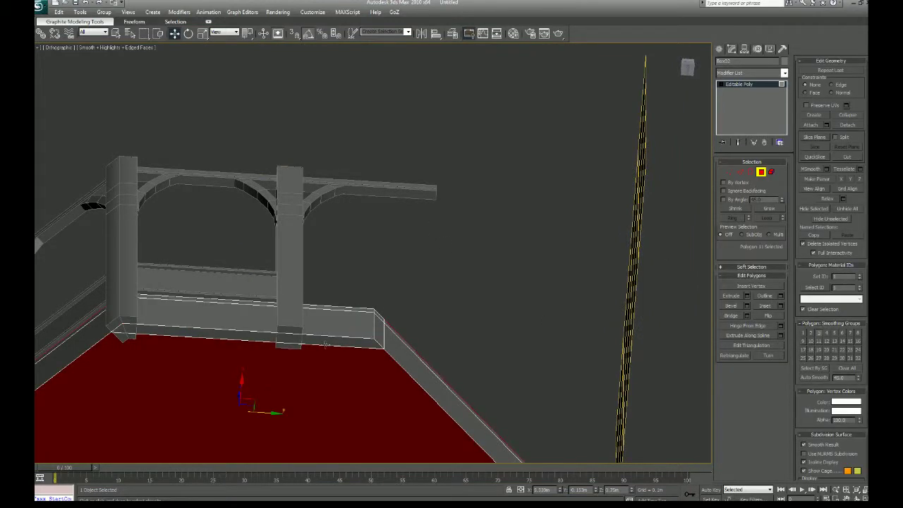
pyautogui.click(332, 341)
pyautogui.press('Delete')
pyautogui.scroll(-8, 353, 341)
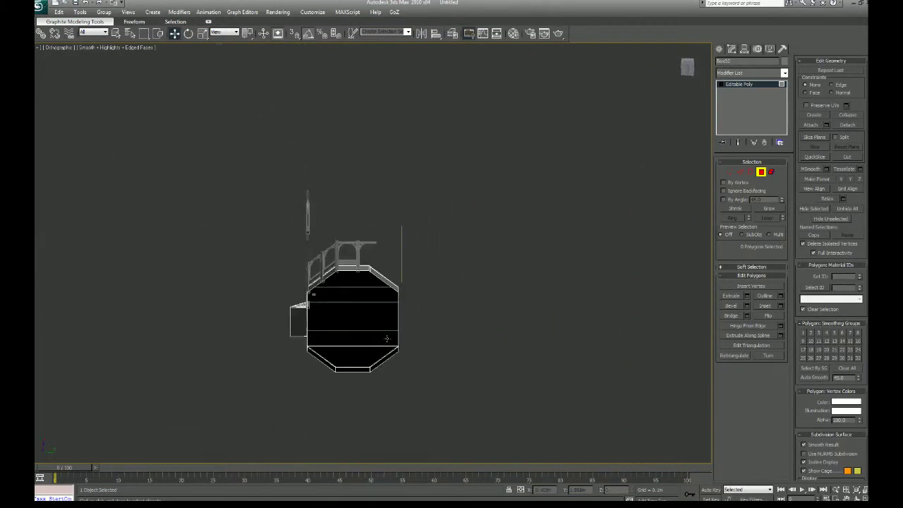
pyautogui.keyDown('alt'); pyautogui.moveTo(388, 339); pyautogui.dragTo(356, 346, button='middle'); pyautogui.keyUp('alt')
pyautogui.scroll(4, 355, 368)
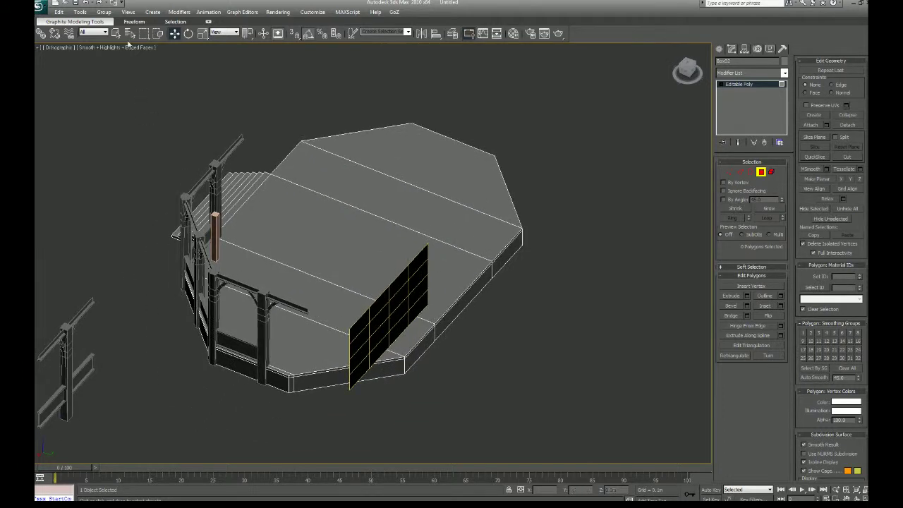
# Step: Select all the top polygons of the octagonal platform and look closely at its front corner
pyautogui.click(115, 33)
pyautogui.click(277, 370)
pyautogui.keyDown('ctrl'); pyautogui.click(329, 306); pyautogui.keyUp('ctrl')
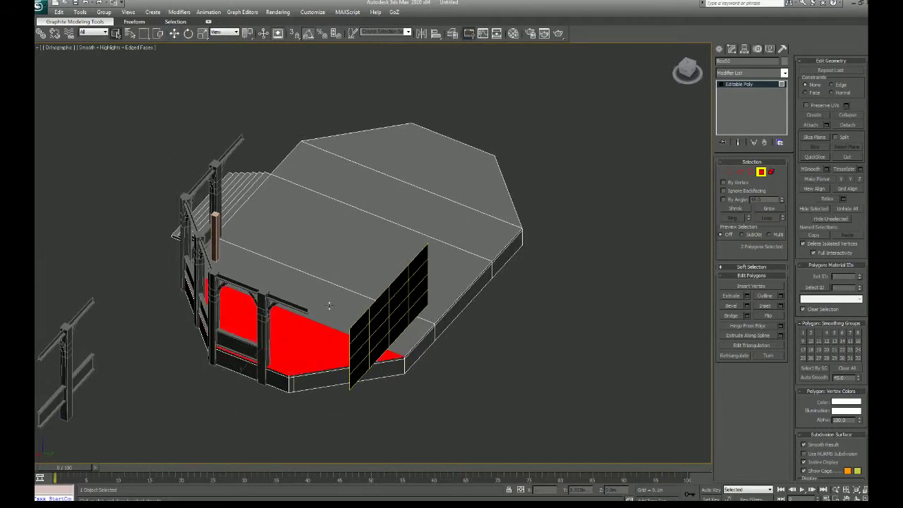
pyautogui.keyDown('ctrl'); pyautogui.click(350, 263); pyautogui.keyUp('ctrl')
pyautogui.keyDown('ctrl'); pyautogui.click(388, 200); pyautogui.keyUp('ctrl')
pyautogui.keyDown('ctrl'); pyautogui.click(397, 189); pyautogui.keyUp('ctrl')
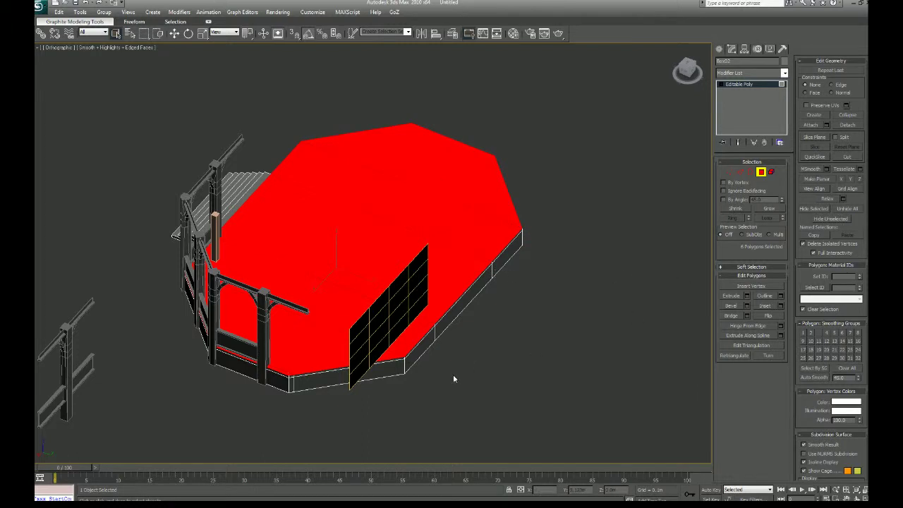
pyautogui.scroll(10, 454, 379)
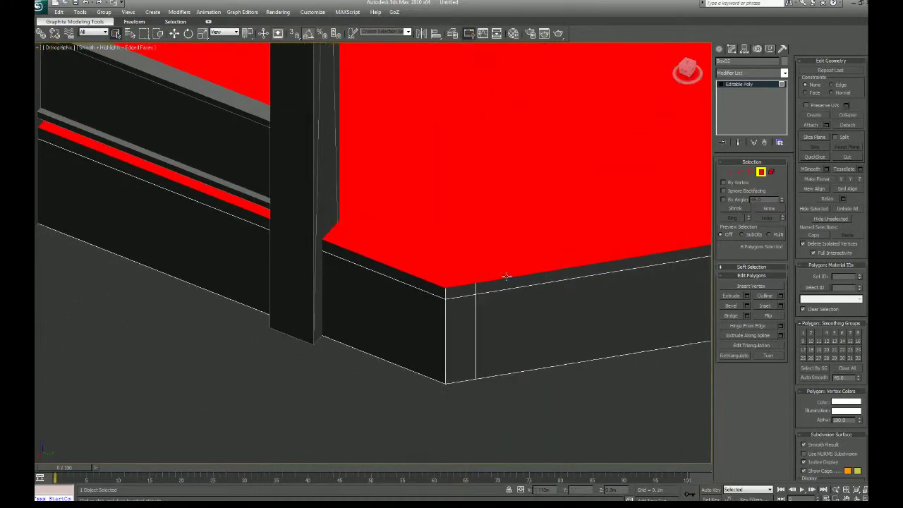
# Step: Select the edge loop running across the platform's top and down its side next to the front corner
pyautogui.click(741, 172)
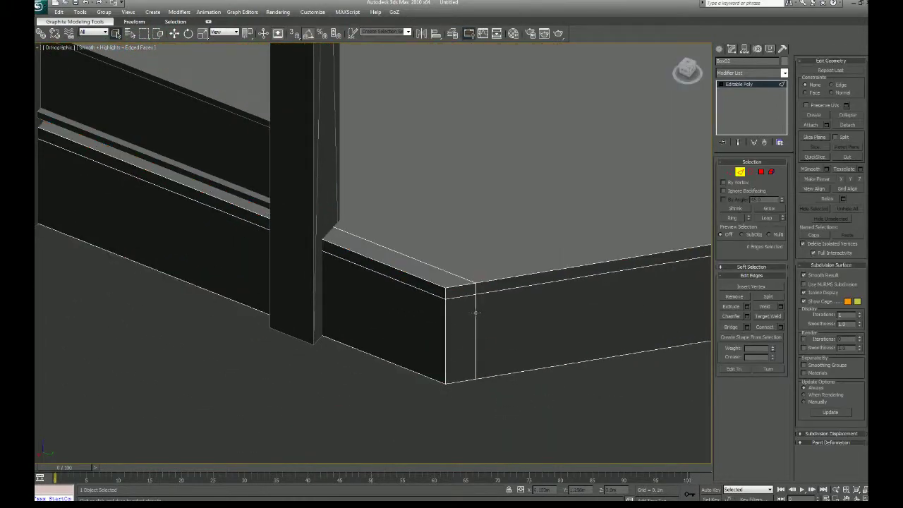
pyautogui.click(477, 312)
pyautogui.doubleClick(475, 295)
# Step: Examine the reference painting's railing and base, and compare them with the modelled platform and posts from several angles
pyautogui.moveTo(437, 245); pyautogui.dragTo(294, 291, button='middle')
pyautogui.scroll(-8, 356, 330)
pyautogui.keyDown('alt'); pyautogui.moveTo(355, 330); pyautogui.dragTo(423, 365, button='middle'); pyautogui.keyUp('alt')
pyautogui.scroll(10, 361, 294)
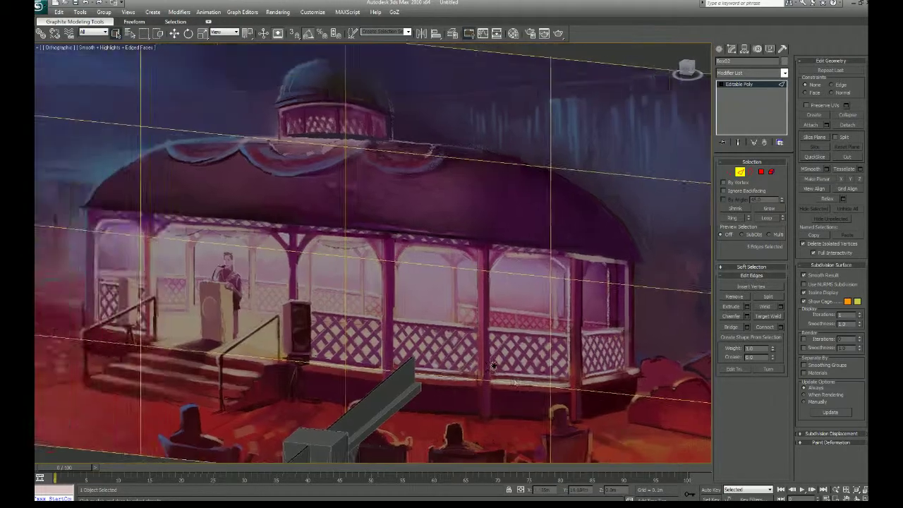
pyautogui.scroll(-6, 494, 365)
pyautogui.moveTo(458, 364); pyautogui.dragTo(515, 262, button='middle')
pyautogui.scroll(-4, 487, 308)
pyautogui.moveTo(434, 388); pyautogui.dragTo(490, 349, button='middle')
pyautogui.scroll(-3, 312, 276)
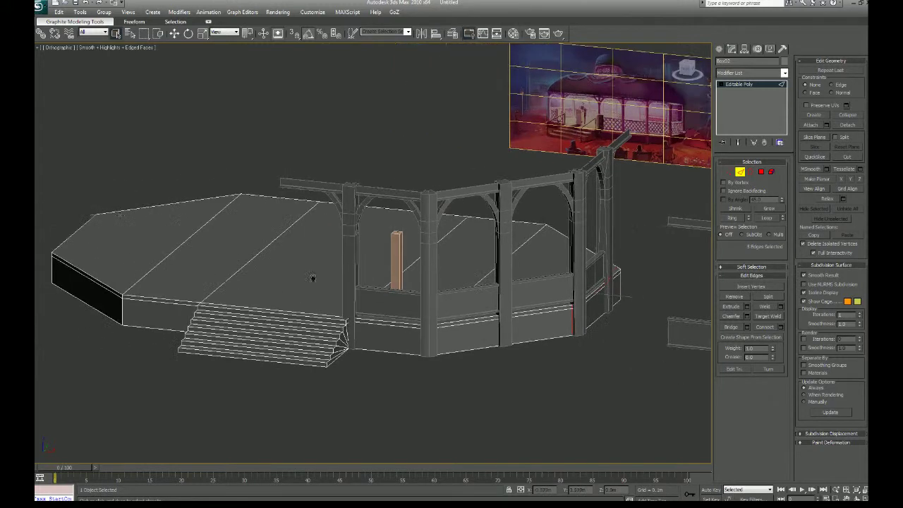
pyautogui.keyDown('alt'); pyautogui.moveTo(504, 284); pyautogui.dragTo(484, 288, button='middle'); pyautogui.keyUp('alt')
pyautogui.scroll(5, 452, 290)
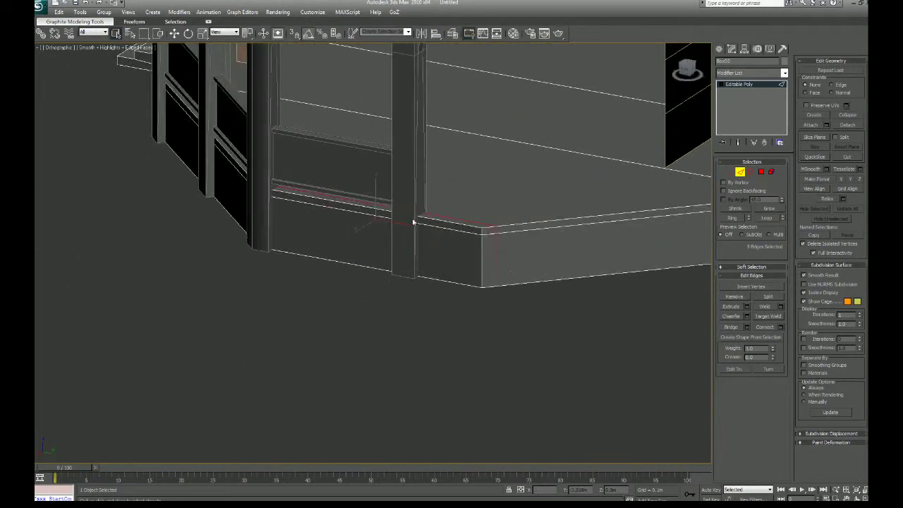
# Step: Clear the edge selection, finish edge editing on the platform and deselect it
pyautogui.click(485, 337)
pyautogui.scroll(-5, 446, 347)
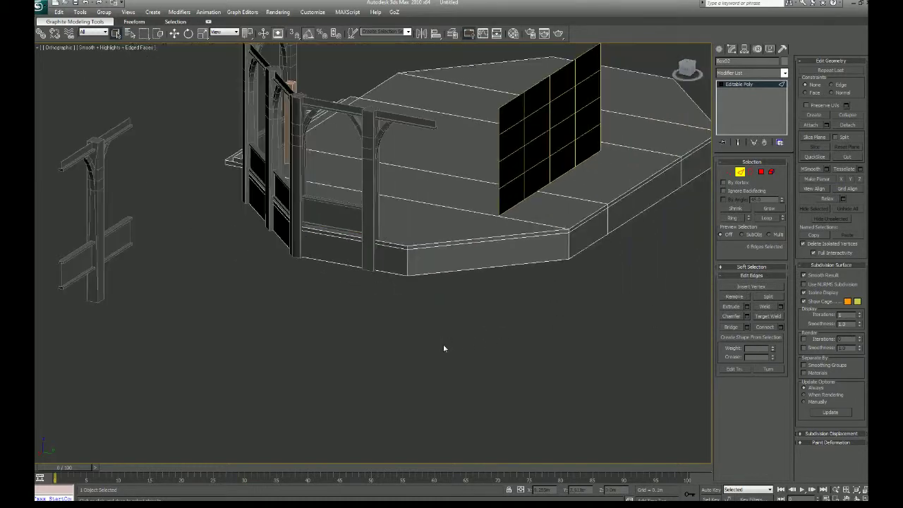
pyautogui.keyDown('alt'); pyautogui.moveTo(446, 347); pyautogui.dragTo(449, 387, button='middle'); pyautogui.keyUp('alt')
pyautogui.scroll(5, 413, 369)
pyautogui.click(741, 172)
pyautogui.scroll(-5, 526, 280)
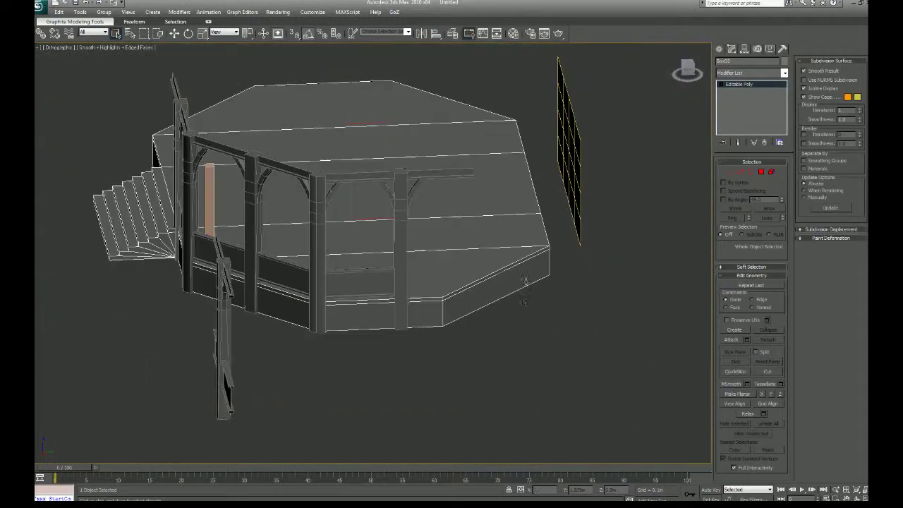
pyautogui.click(545, 344)
# Step: Select the railing with its posts and arches and apply a Symmetry modifier to it
pyautogui.scroll(4, 473, 314)
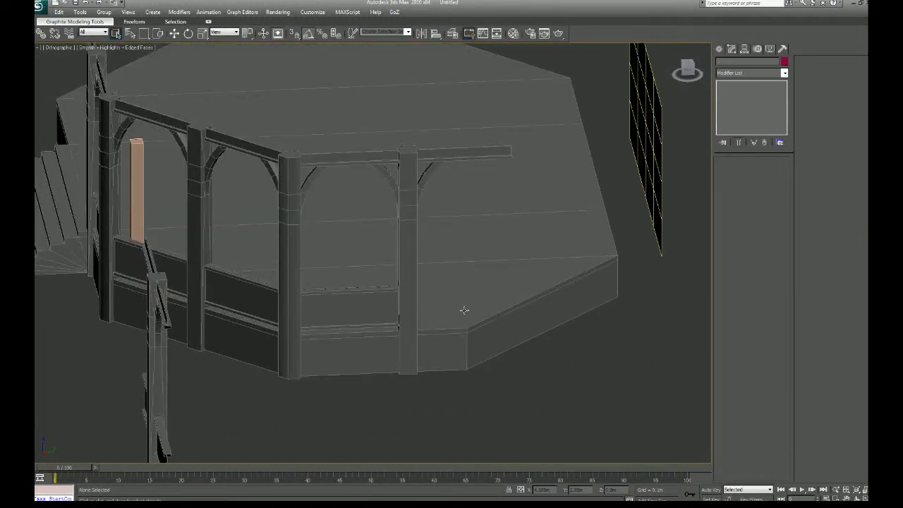
pyautogui.click(409, 274)
pyautogui.moveTo(455, 273); pyautogui.dragTo(424, 263, button='middle')
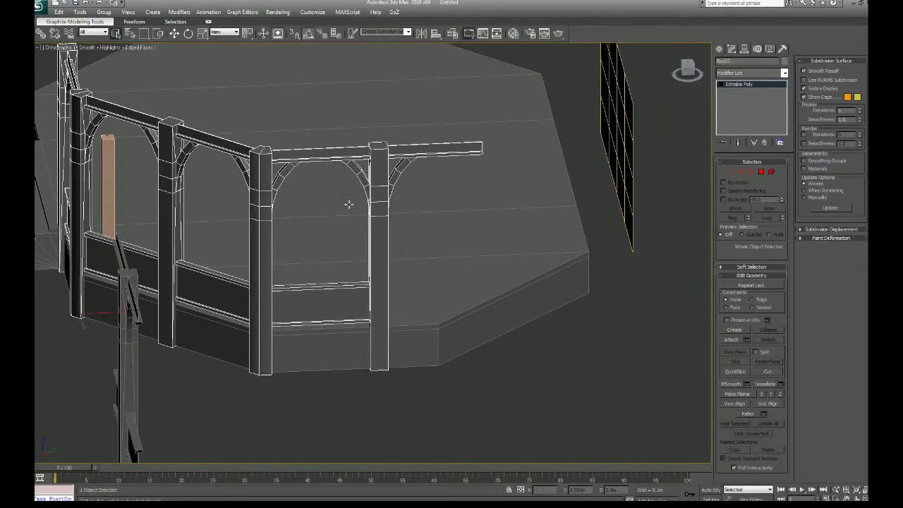
pyautogui.keyDown('alt'); pyautogui.moveTo(367, 297); pyautogui.dragTo(367, 294, button='middle'); pyautogui.keyUp('alt')
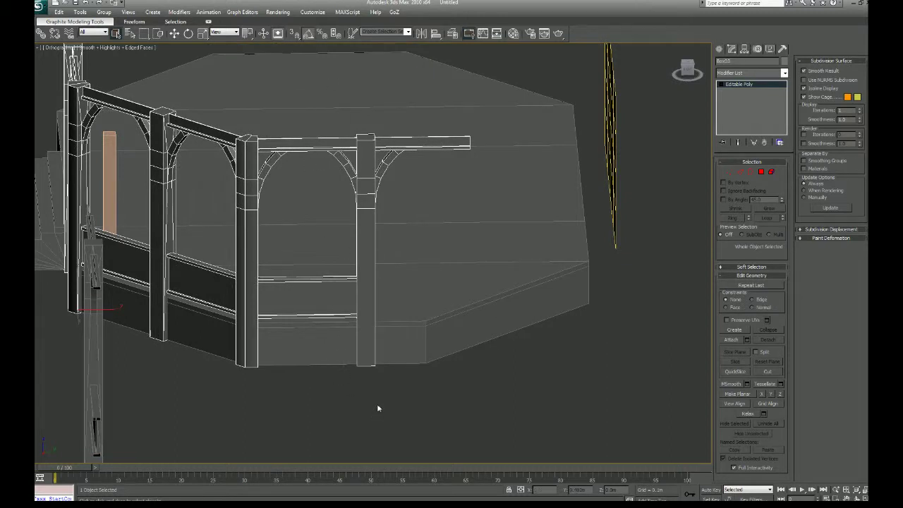
pyautogui.moveTo(364, 403); pyautogui.dragTo(374, 415, button='middle')
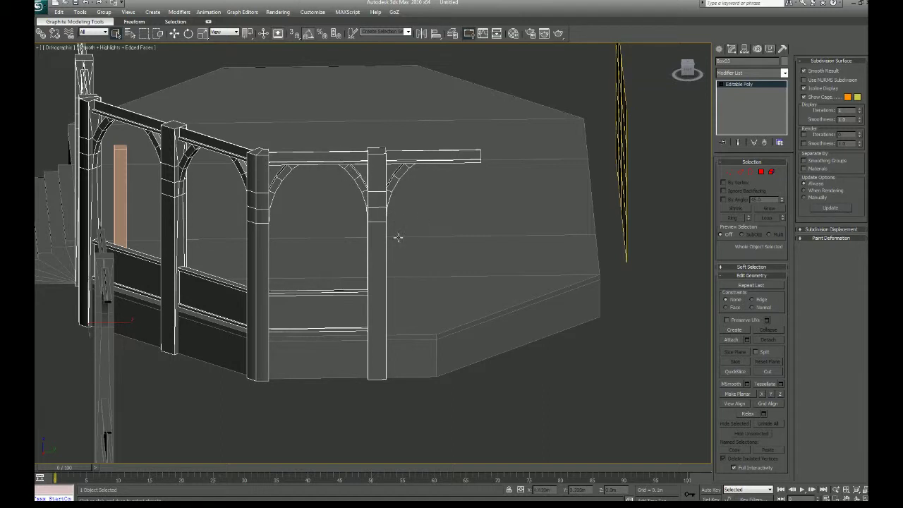
pyautogui.click(784, 73)
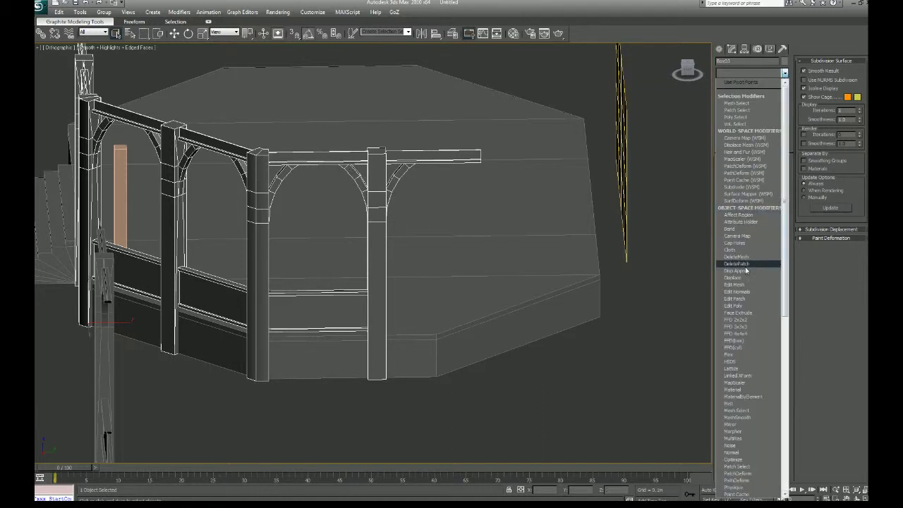
pyautogui.write('sy')
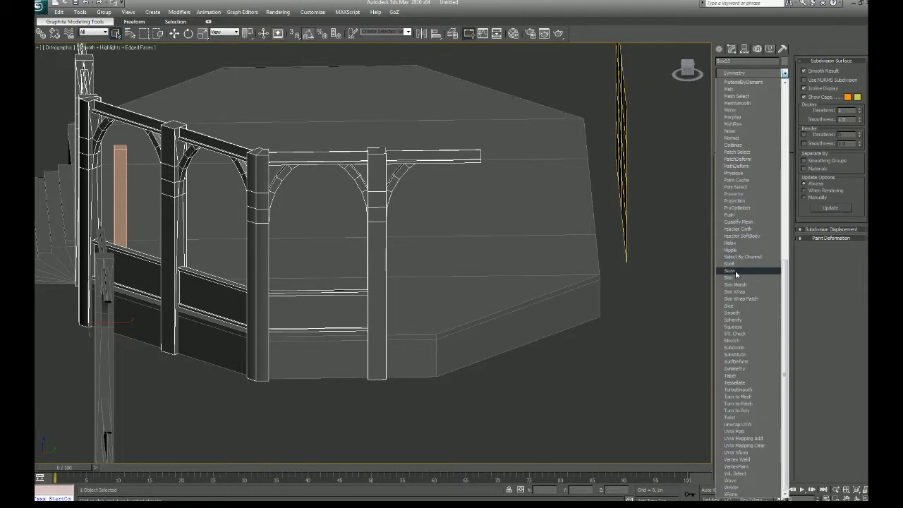
pyautogui.click(738, 368)
# Step: Move the Symmetry modifier's mirror plane to the middle of the platform's front railing bay
pyautogui.click(722, 84)
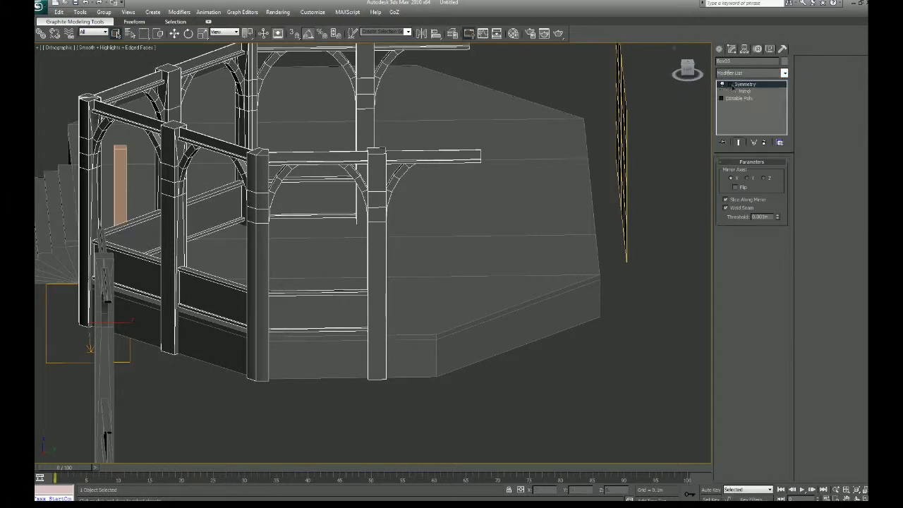
pyautogui.click(742, 92)
pyautogui.click(742, 91)
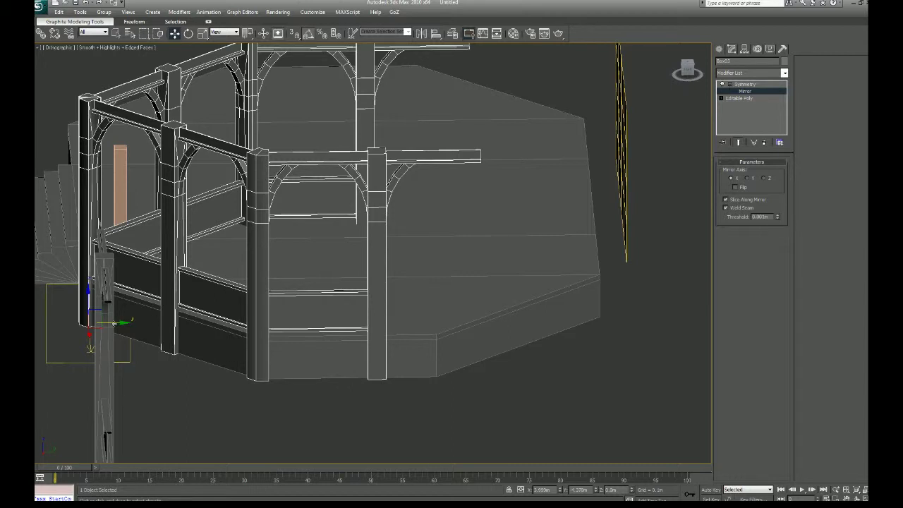
pyautogui.moveTo(115, 323)
pyautogui.keyDown('alt'); pyautogui.mouseDown(button='middle')
pyautogui.moveTo(140, 333)
pyautogui.moveTo(134, 342)
pyautogui.moveTo(106, 336)
pyautogui.mouseUp(button='middle'); pyautogui.keyUp('alt')
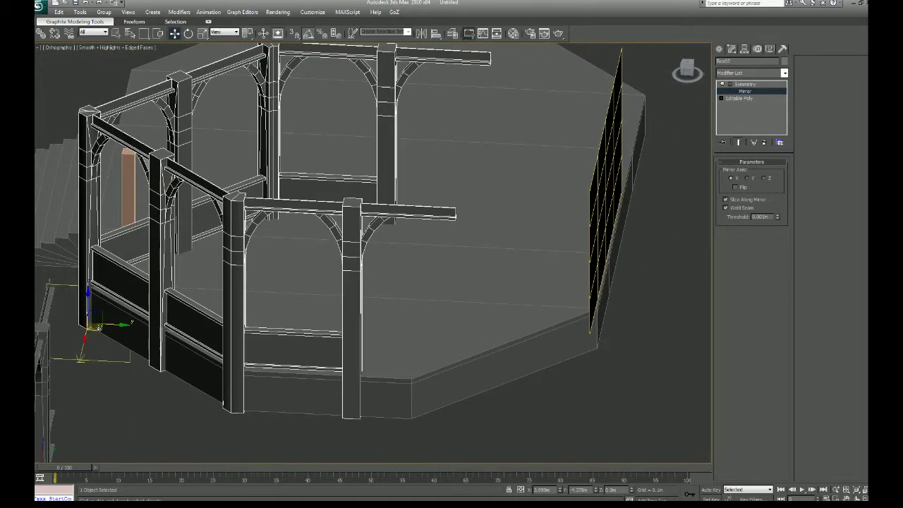
pyautogui.moveTo(99, 326); pyautogui.dragTo(305, 410)
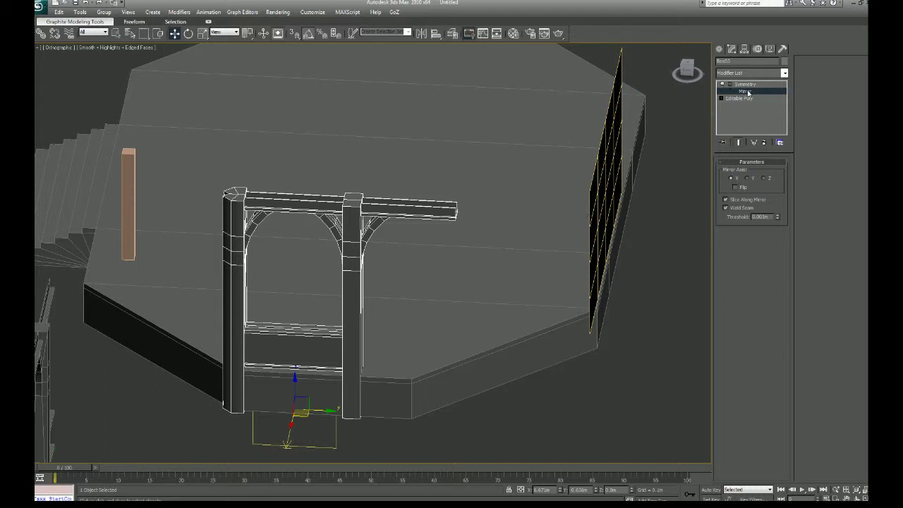
# Step: Compare the railing with and without Symmetry, then rotate the mirror plane a quarter turn and flip its direction
pyautogui.click(722, 85)
pyautogui.click(722, 84)
pyautogui.click(187, 34)
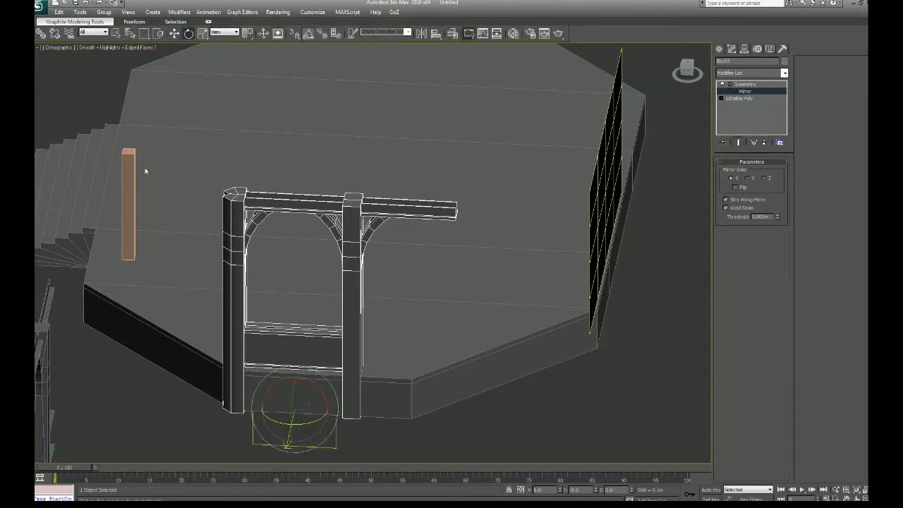
pyautogui.moveTo(287, 444); pyautogui.dragTo(216, 405)
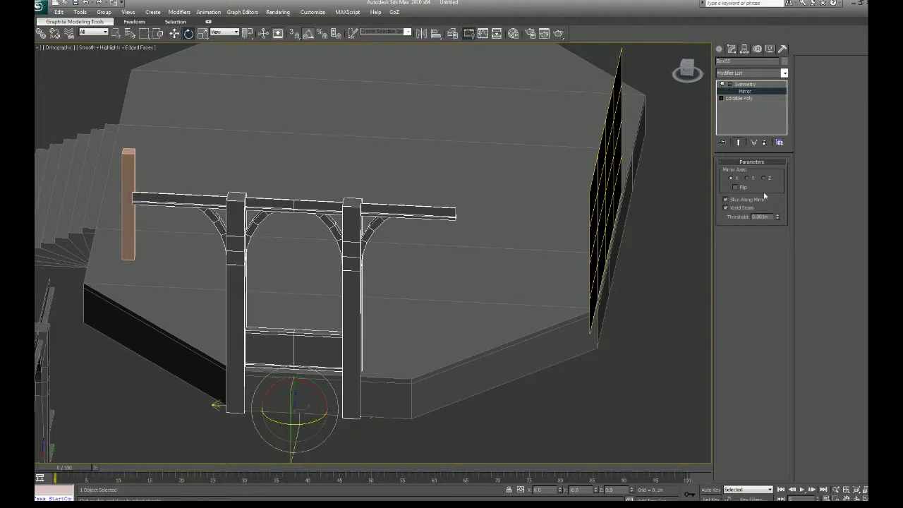
pyautogui.click(738, 187)
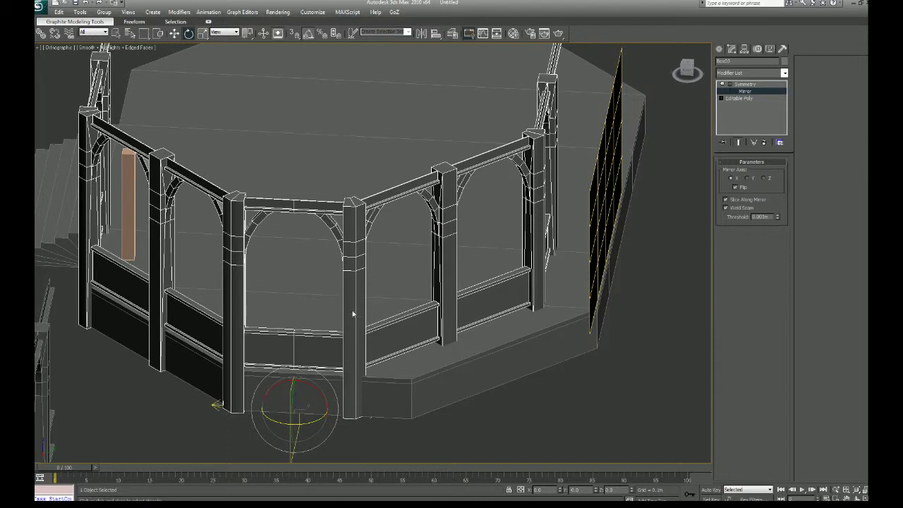
# Step: Compare the railing with and without the mirrored half, then move the mirror plane along Y to widen the front bay
pyautogui.click(722, 84)
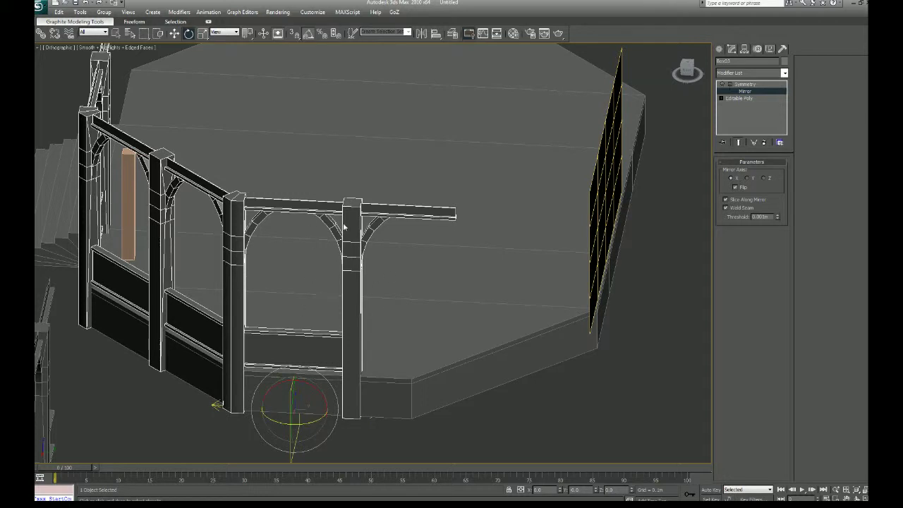
pyautogui.click(724, 85)
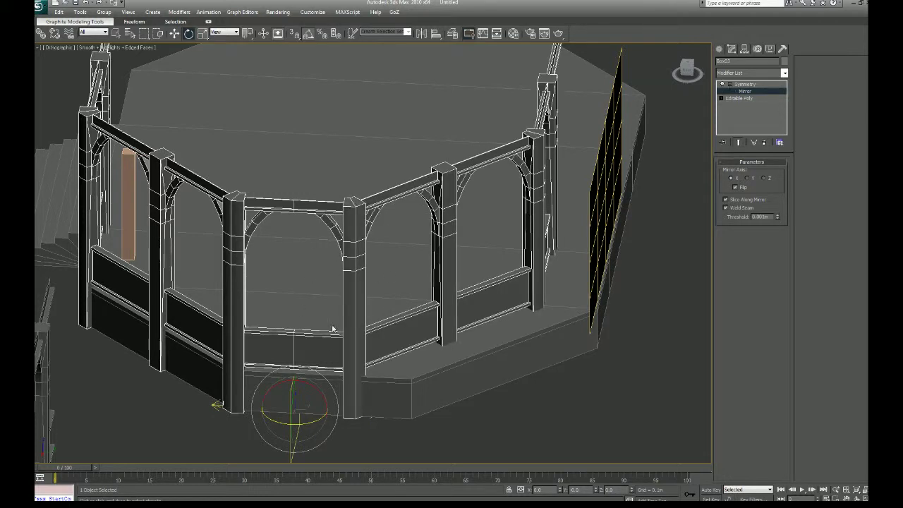
pyautogui.click(173, 33)
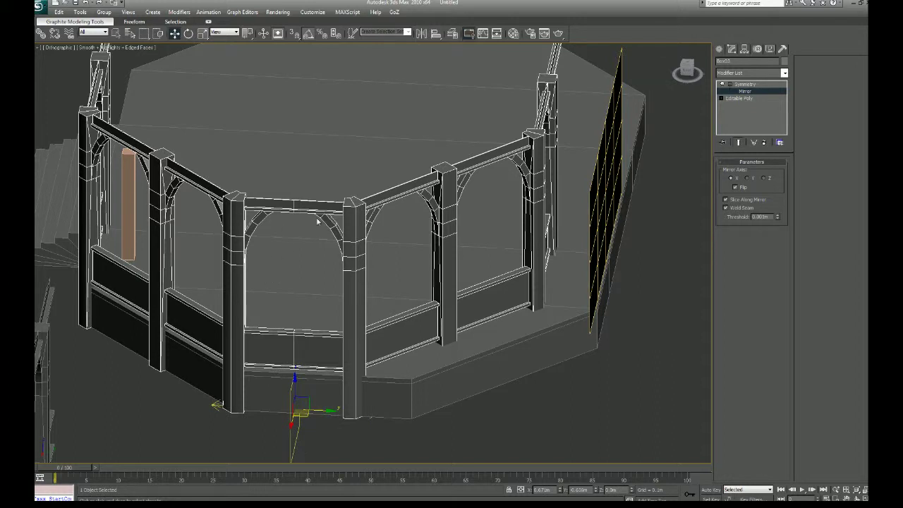
pyautogui.moveTo(319, 410); pyautogui.dragTo(350, 415)
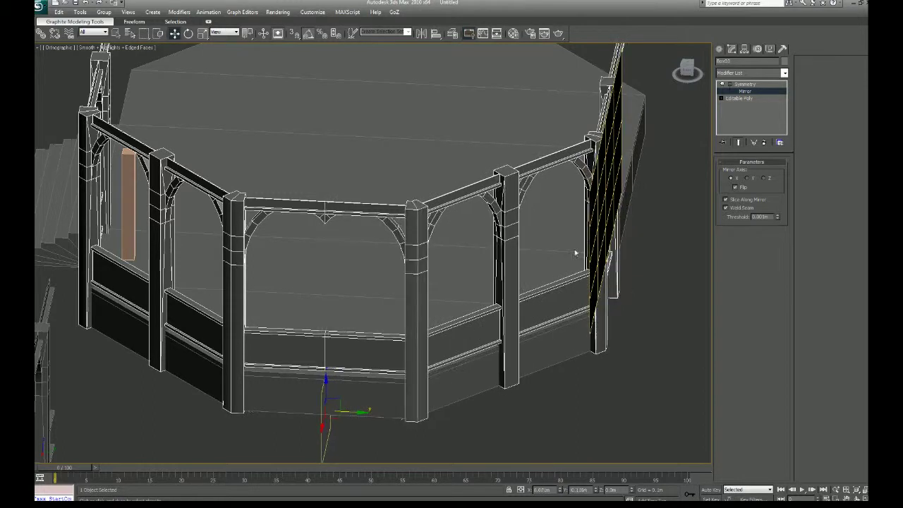
# Step: In the base Editable Poly, move the vertices of the front bay's end post and beam along Y, far beyond the platform
pyautogui.click(749, 99)
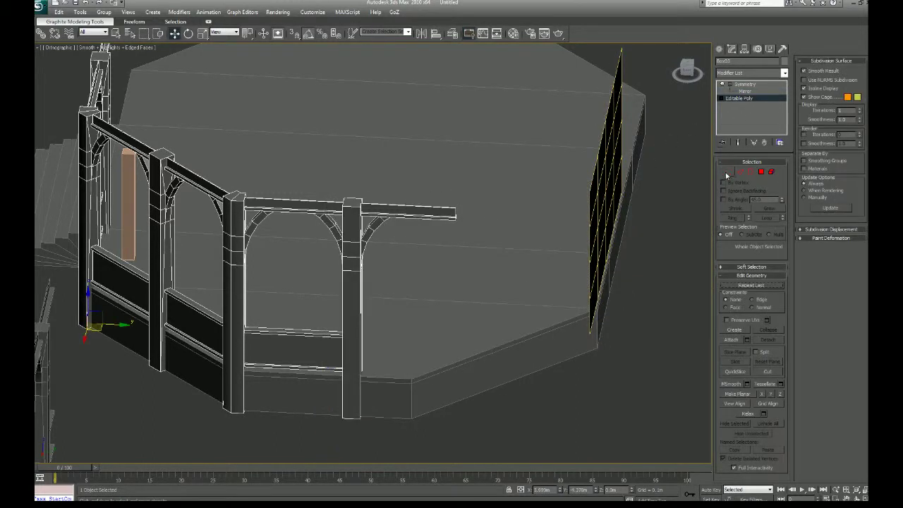
pyautogui.press('1')
pyautogui.moveTo(301, 179); pyautogui.dragTo(542, 460)
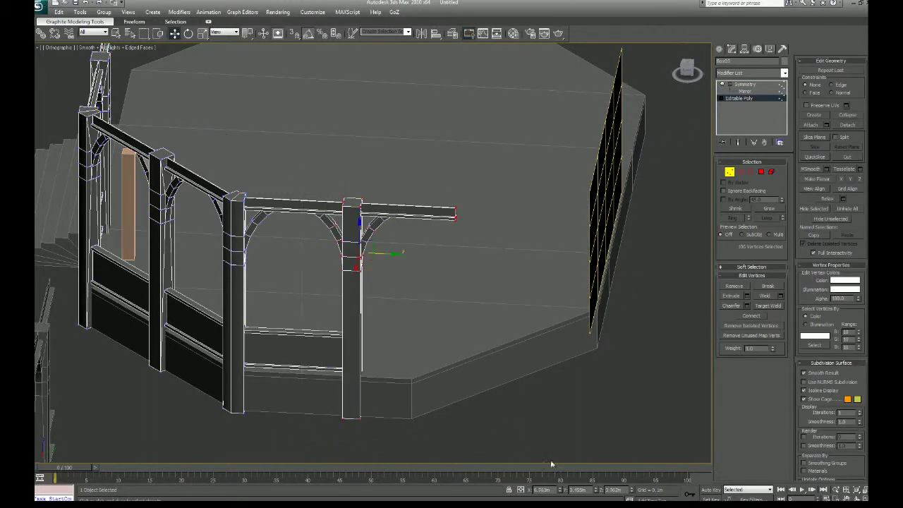
pyautogui.moveTo(413, 252); pyautogui.dragTo(832, 320)
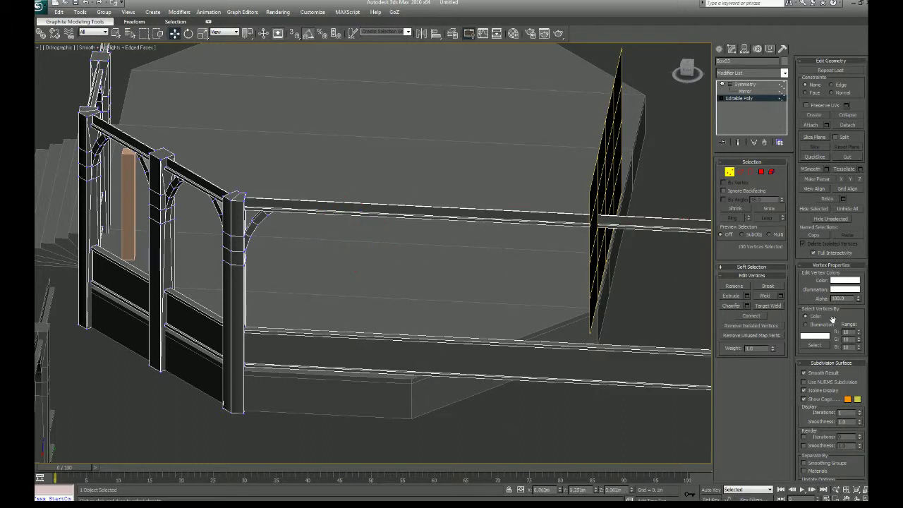
pyautogui.scroll(-5, 432, 308)
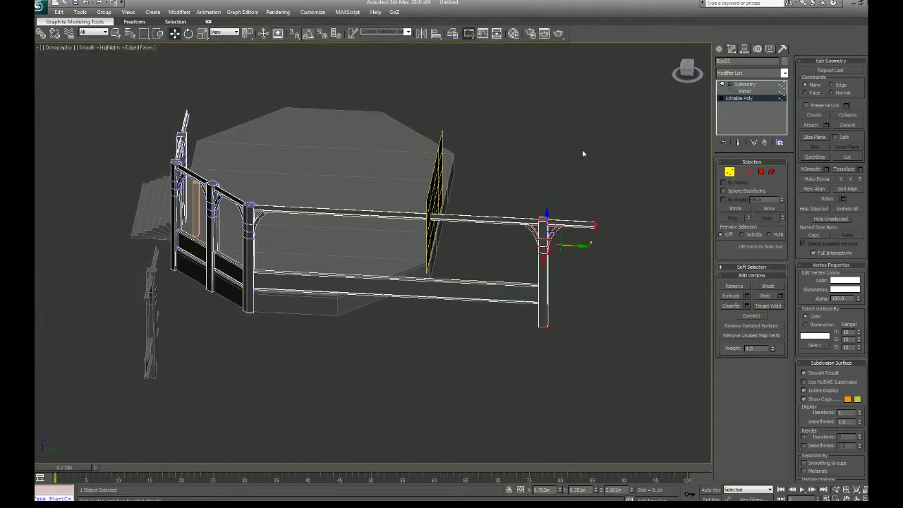
pyautogui.click(730, 171)
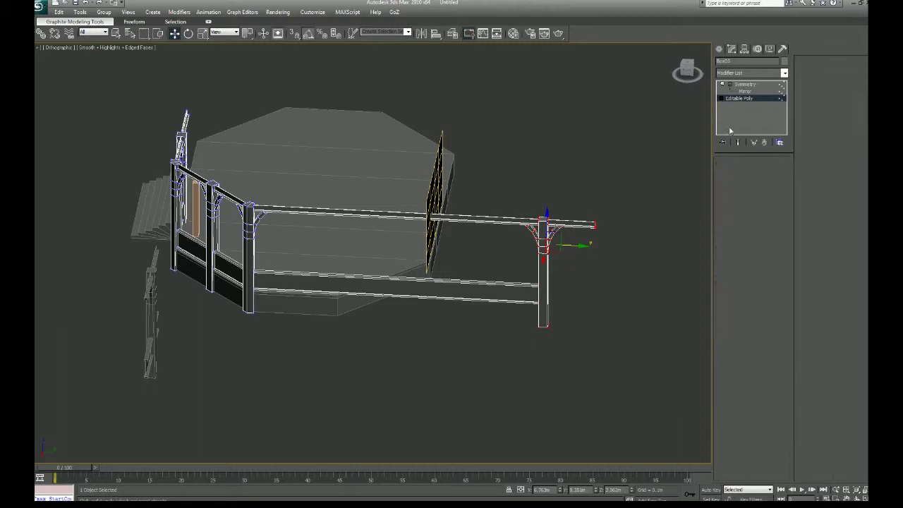
# Step: Nudge the Symmetry modifier's mirror plane along Y in the wireframe top view to align the mirrored corner post with the platform corner
pyautogui.click(744, 85)
pyautogui.click(745, 92)
pyautogui.moveTo(440, 301); pyautogui.dragTo(498, 278, button='middle')
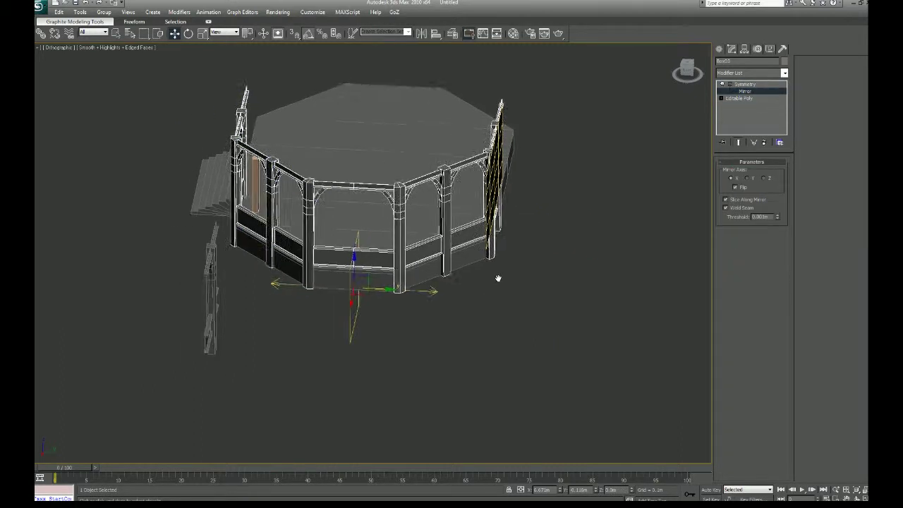
pyautogui.scroll(5, 485, 322)
pyautogui.keyDown('alt'); pyautogui.moveTo(485, 324); pyautogui.dragTo(402, 327, button='middle'); pyautogui.keyUp('alt')
pyautogui.press('t')
pyautogui.press('z')
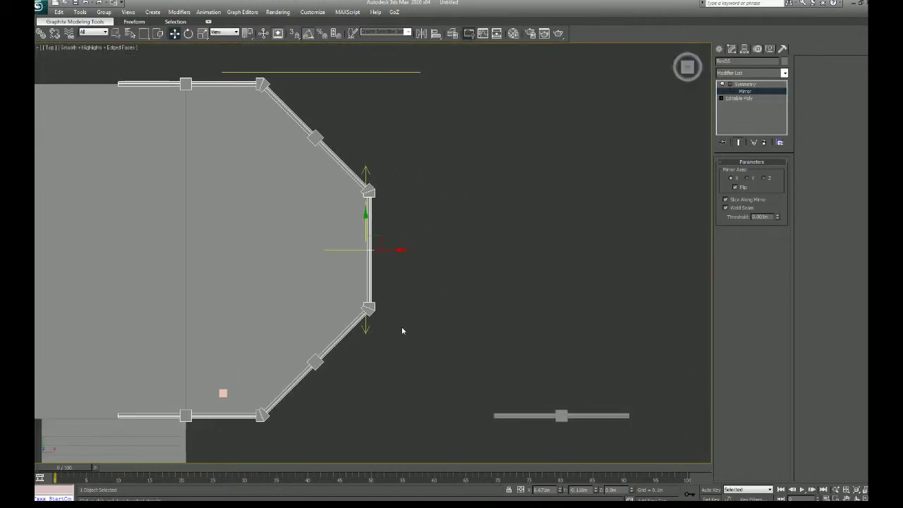
pyautogui.press('F3')
pyautogui.scroll(5, 408, 330)
pyautogui.scroll(3, 367, 283)
pyautogui.moveTo(330, 250); pyautogui.dragTo(381, 318, button='middle')
pyautogui.scroll(-2, 381, 318)
pyautogui.moveTo(354, 103); pyautogui.dragTo(350, 384, button='middle')
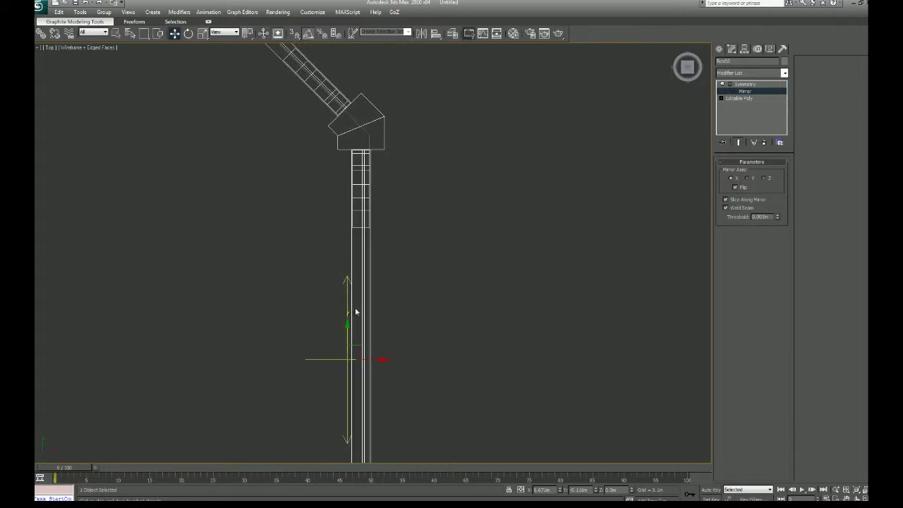
pyautogui.moveTo(346, 329); pyautogui.dragTo(346, 335, button='middle')
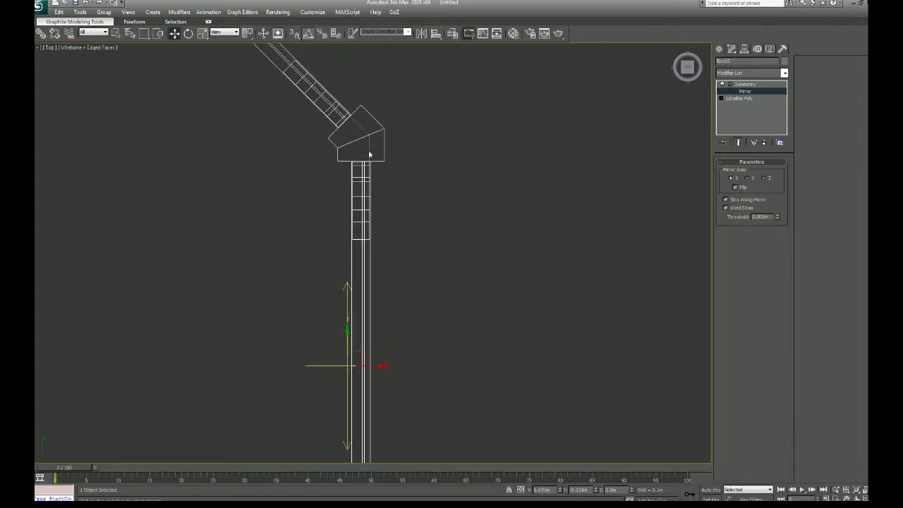
# Step: Check how the front bay's corner posts line up with the platform's corners in wireframe
pyautogui.moveTo(408, 299); pyautogui.dragTo(396, 136, button='middle')
pyautogui.moveTo(405, 306); pyautogui.dragTo(354, 398, button='middle')
pyautogui.scroll(1, 396, 371)
pyautogui.scroll(1, 391, 367)
pyautogui.scroll(-2, 400, 302)
pyautogui.scroll(-7, 400, 365)
pyautogui.moveTo(379, 205)
pyautogui.mouseDown(button='middle')
pyautogui.moveTo(415, 357)
pyautogui.moveTo(368, 300)
pyautogui.mouseUp(button='middle')
pyautogui.moveTo(368, 300); pyautogui.dragTo(316, 326, button='middle')
pyautogui.scroll(3, 317, 328)
# Step: Restore the shaded display and inspect the mirrored railing from the front and from the stairs side
pyautogui.press('F3')
pyautogui.moveTo(370, 345)
pyautogui.mouseDown(button='middle')
pyautogui.moveTo(402, 360)
pyautogui.moveTo(387, 330)
pyautogui.moveTo(439, 355)
pyautogui.moveTo(414, 356)
pyautogui.moveTo(422, 355)
pyautogui.mouseUp(button='middle')
pyautogui.scroll(4, 381, 359)
pyautogui.scroll(2, 423, 310)
pyautogui.scroll(-2, 454, 367)
pyautogui.scroll(-2, 452, 373)
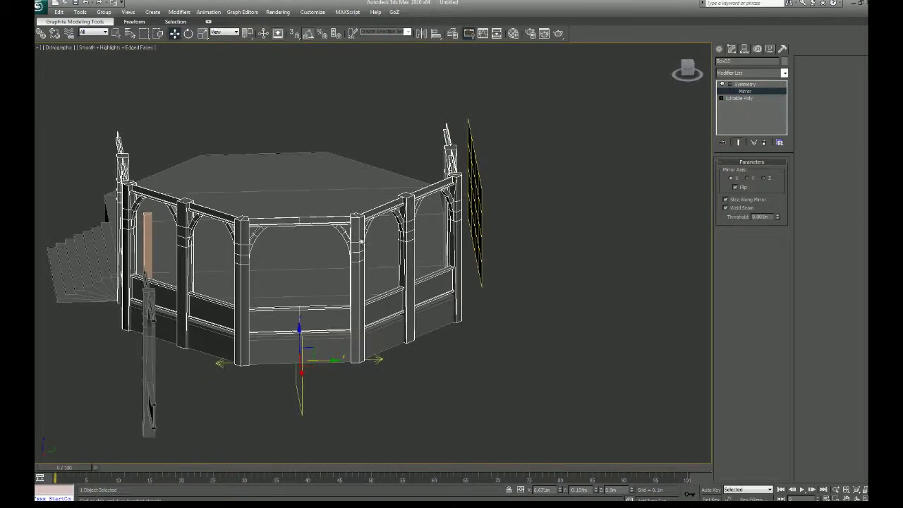
pyautogui.keyDown('alt'); pyautogui.moveTo(243, 338); pyautogui.dragTo(310, 335, button='middle'); pyautogui.keyUp('alt')
pyautogui.moveTo(211, 405); pyautogui.dragTo(341, 363, button='middle')
pyautogui.scroll(4, 341, 363)
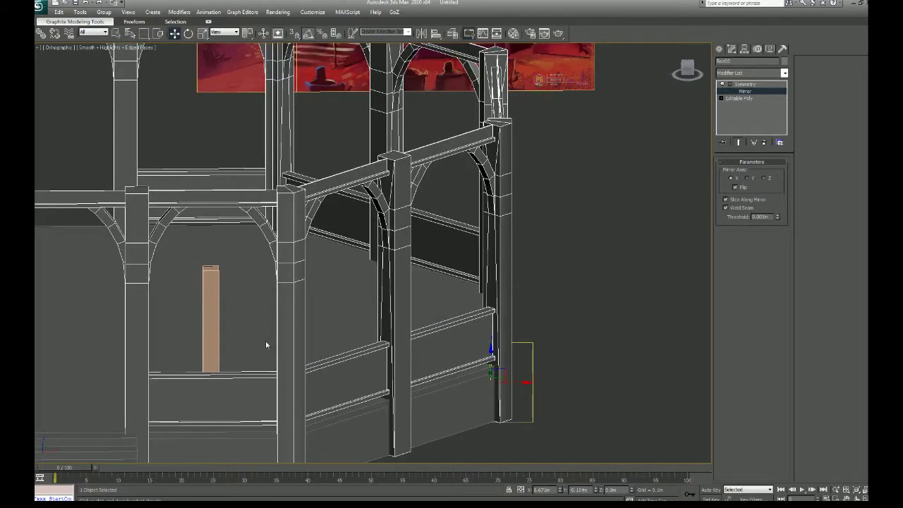
pyautogui.moveTo(307, 386); pyautogui.dragTo(335, 377, button='middle')
# Step: Study the arches, posts and lattice railing of the pavilion in the reference painting
pyautogui.scroll(-4, 431, 343)
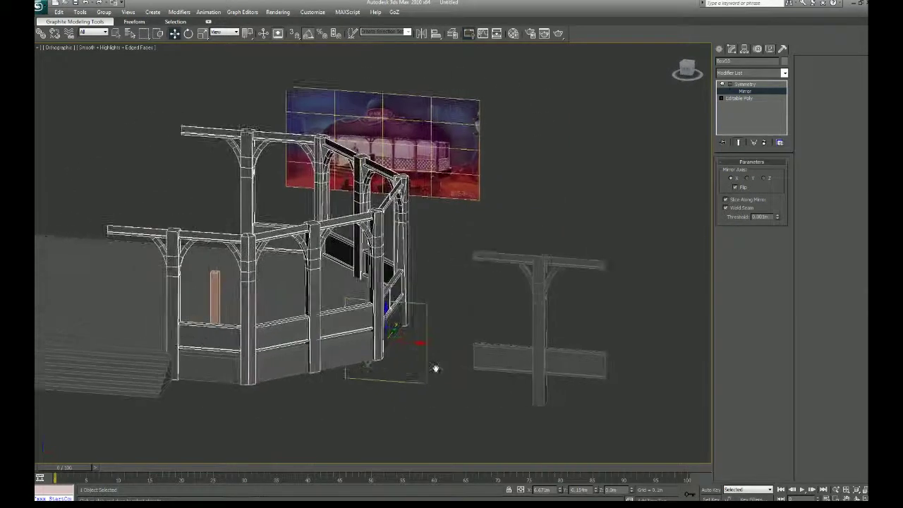
pyautogui.scroll(-5, 438, 369)
pyautogui.moveTo(479, 394)
pyautogui.keyDown('alt'); pyautogui.mouseDown(button='middle')
pyautogui.moveTo(490, 383)
pyautogui.moveTo(448, 379)
pyautogui.moveTo(487, 388)
pyautogui.mouseUp(button='middle'); pyautogui.keyUp('alt')
pyautogui.scroll(5, 487, 388)
pyautogui.scroll(10, 458, 332)
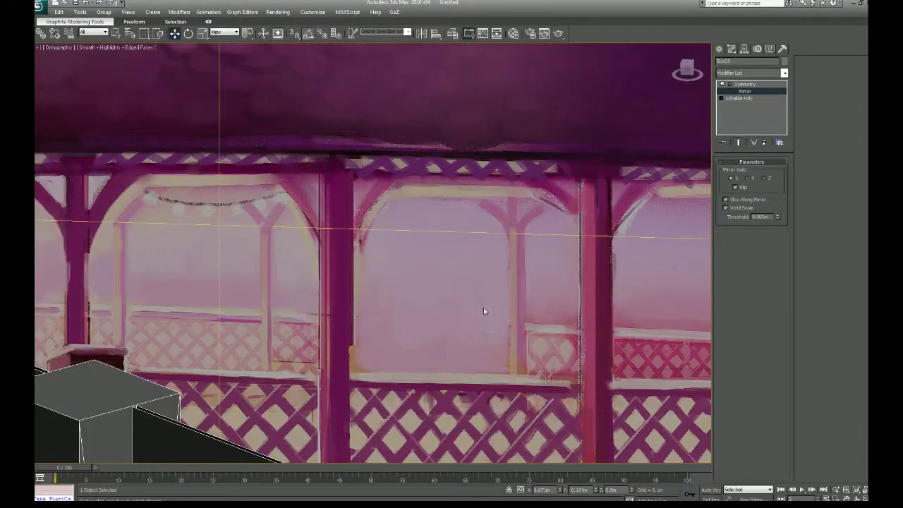
pyautogui.moveTo(507, 342); pyautogui.dragTo(492, 311, button='middle')
pyautogui.scroll(-6, 487, 313)
pyautogui.moveTo(360, 393); pyautogui.dragTo(398, 366, button='middle')
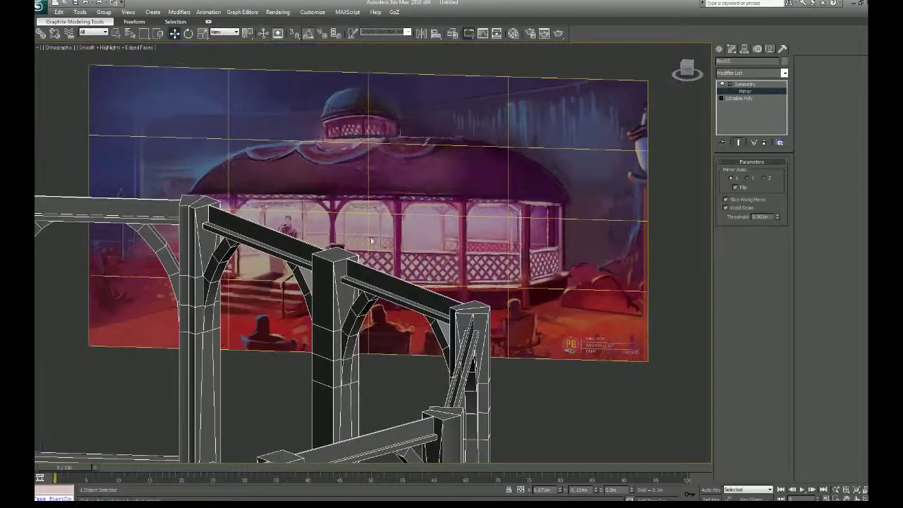
pyautogui.keyDown('alt'); pyautogui.moveTo(372, 241); pyautogui.dragTo(406, 300, button='middle'); pyautogui.keyUp('alt')
pyautogui.scroll(6, 473, 272)
pyautogui.scroll(-4, 448, 268)
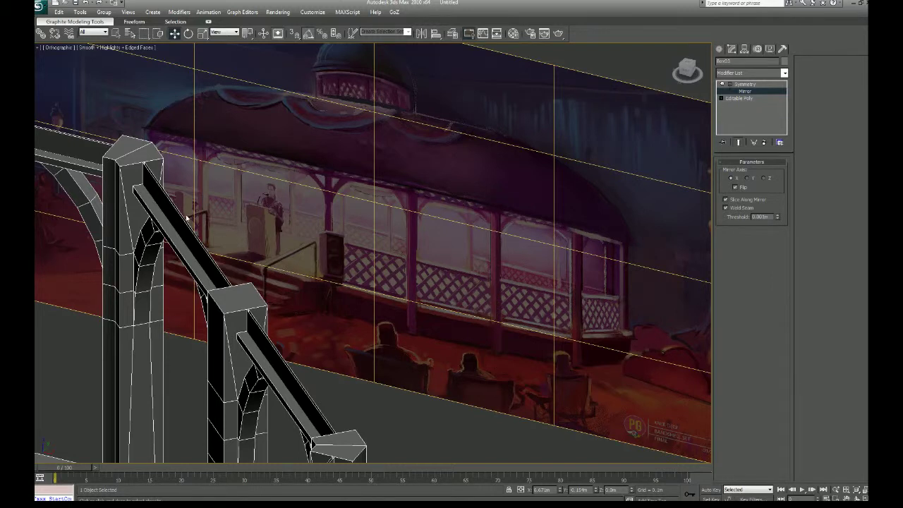
pyautogui.scroll(5, 438, 264)
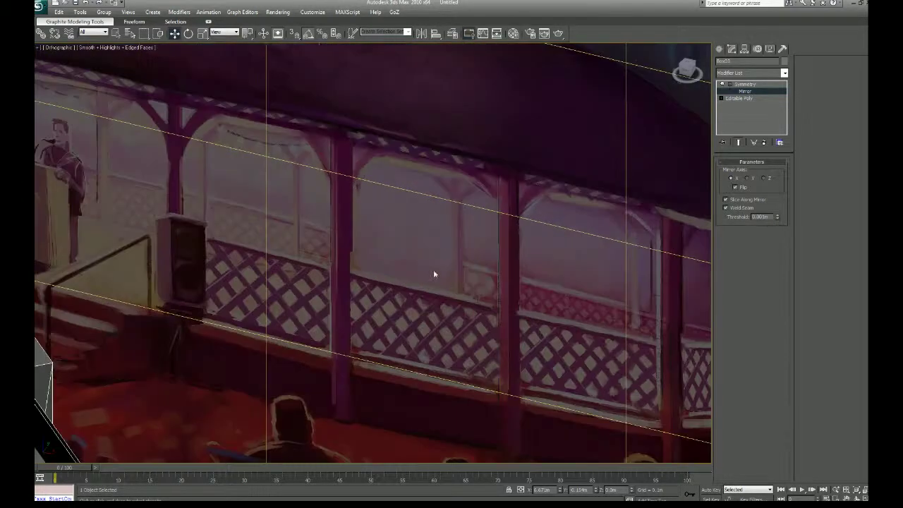
pyautogui.scroll(-10, 418, 268)
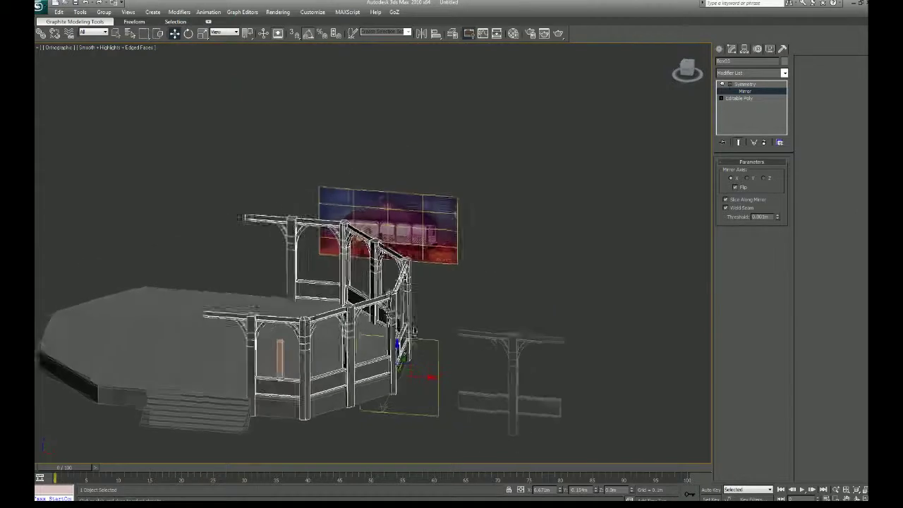
# Step: Collapse the railing's whole modifier stack into a single Editable Poly
pyautogui.moveTo(423, 327); pyautogui.dragTo(633, 159, button='middle')
pyautogui.rightClick(750, 120)
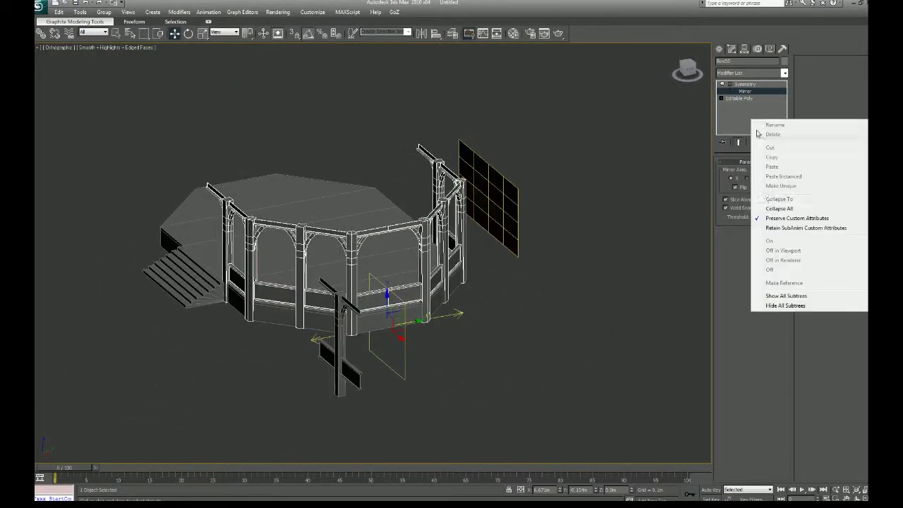
pyautogui.click(778, 209)
pyautogui.keyDown('alt'); pyautogui.moveTo(504, 353); pyautogui.dragTo(494, 324, button='middle'); pyautogui.keyUp('alt')
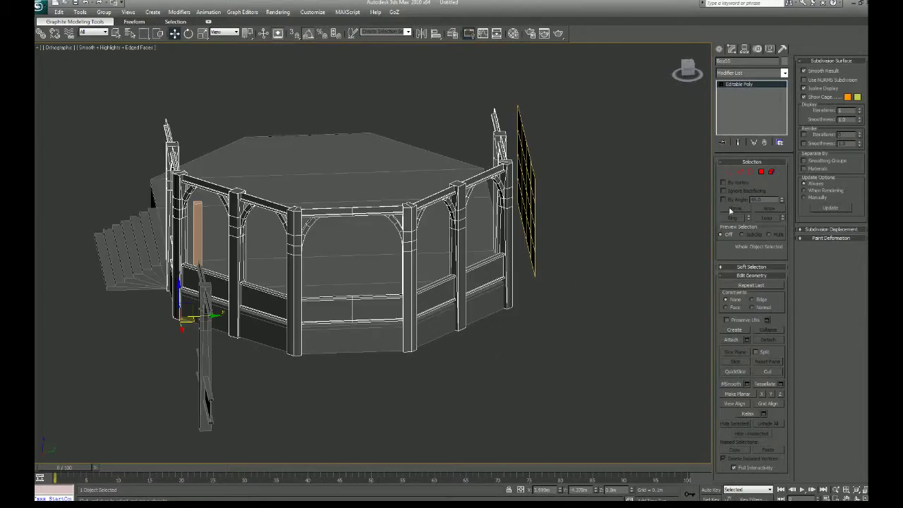
# Step: Select the seam edges in the middle of the front bay's beams and panel and remove them
pyautogui.click(741, 173)
pyautogui.moveTo(364, 189); pyautogui.dragTo(389, 117)
pyautogui.keyDown('alt'); pyautogui.moveTo(281, 127); pyautogui.dragTo(336, 425); pyautogui.keyUp('alt')
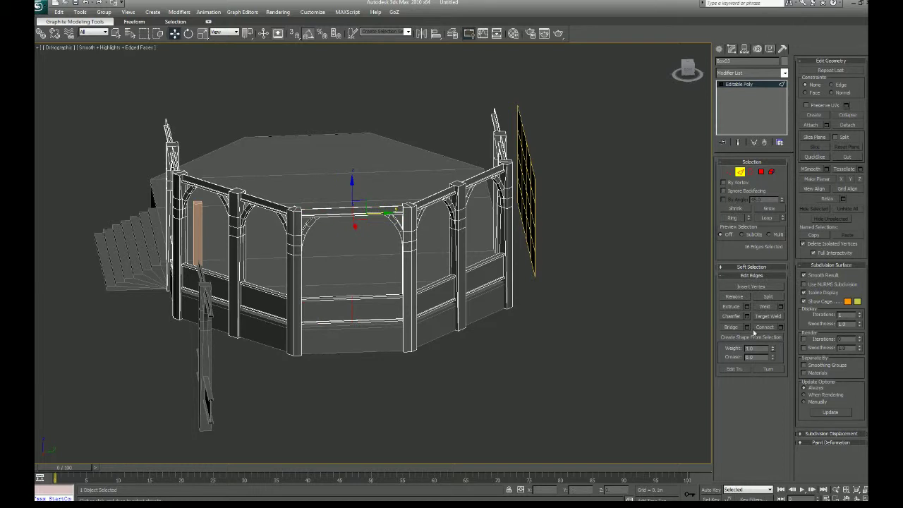
pyautogui.click(741, 172)
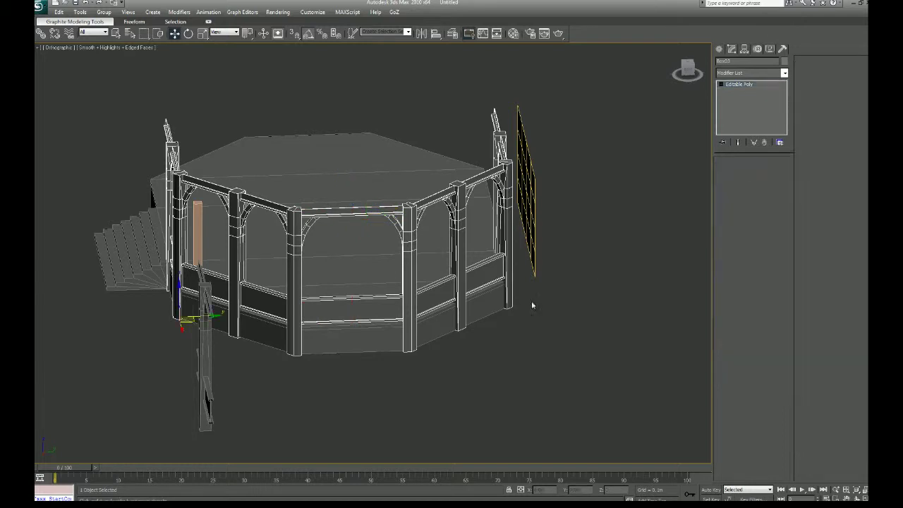
# Step: Add a new Symmetry modifier to the collapsed railing
pyautogui.scroll(-3, 533, 302)
pyautogui.keyDown('alt'); pyautogui.moveTo(544, 320); pyautogui.dragTo(583, 332, button='middle'); pyautogui.keyUp('alt')
pyautogui.scroll(5, 303, 243)
pyautogui.moveTo(303, 243); pyautogui.dragTo(388, 209, button='middle')
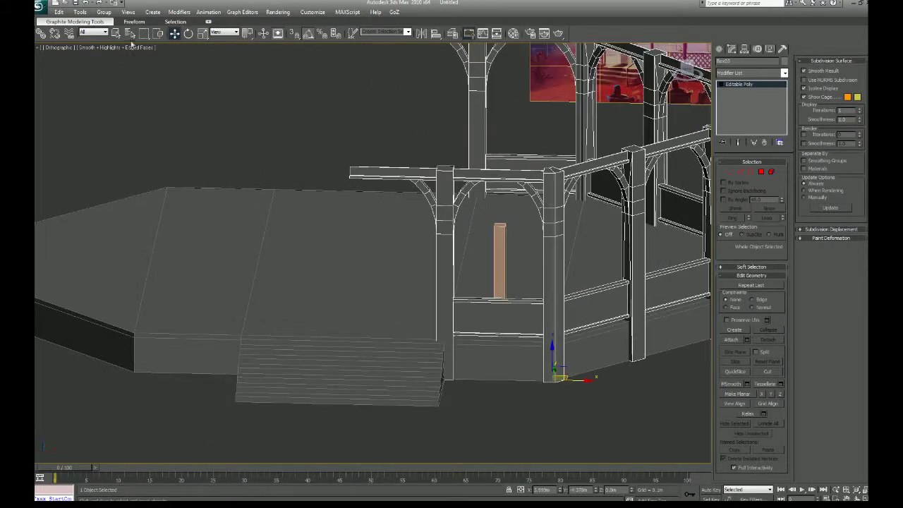
pyautogui.click(115, 34)
pyautogui.scroll(-6, 306, 281)
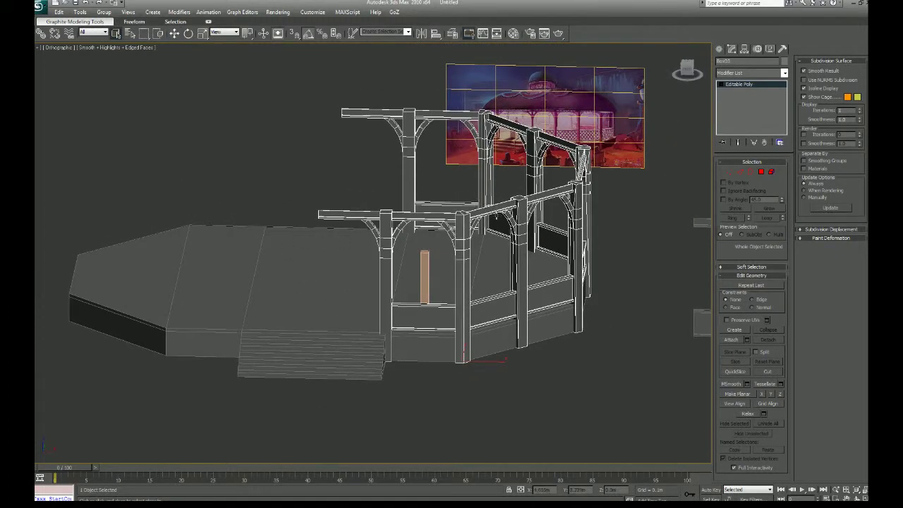
pyautogui.click(784, 74)
pyautogui.scroll(-10, 755, 91)
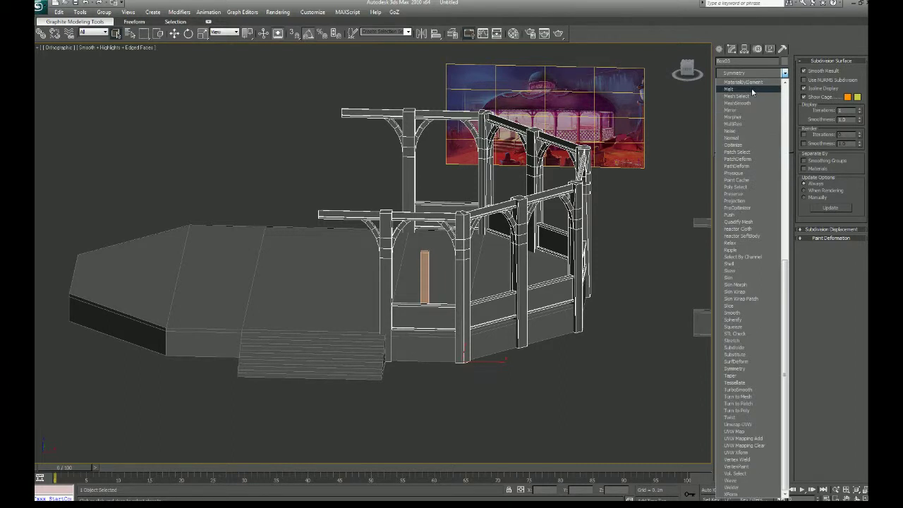
pyautogui.click(732, 369)
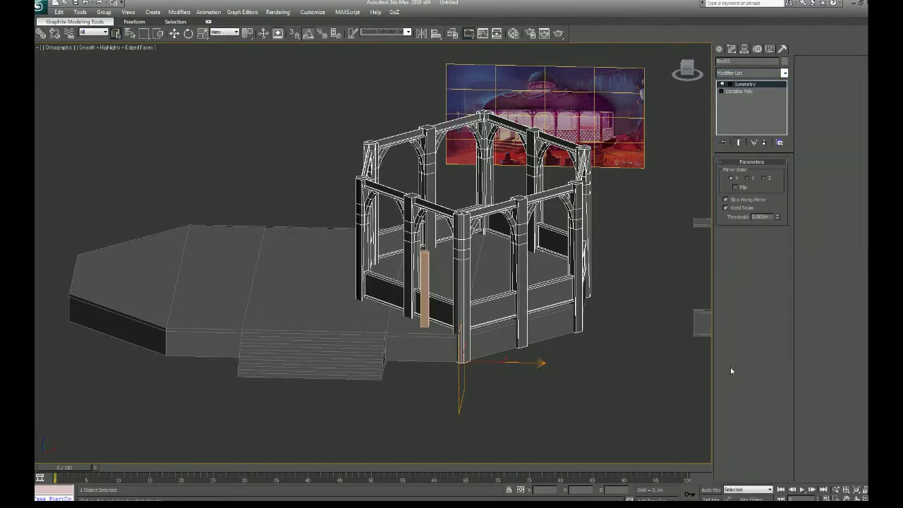
# Step: Move the new Symmetry modifier's mirror plane along X to the middle of the stairs
pyautogui.click(730, 85)
pyautogui.click(745, 92)
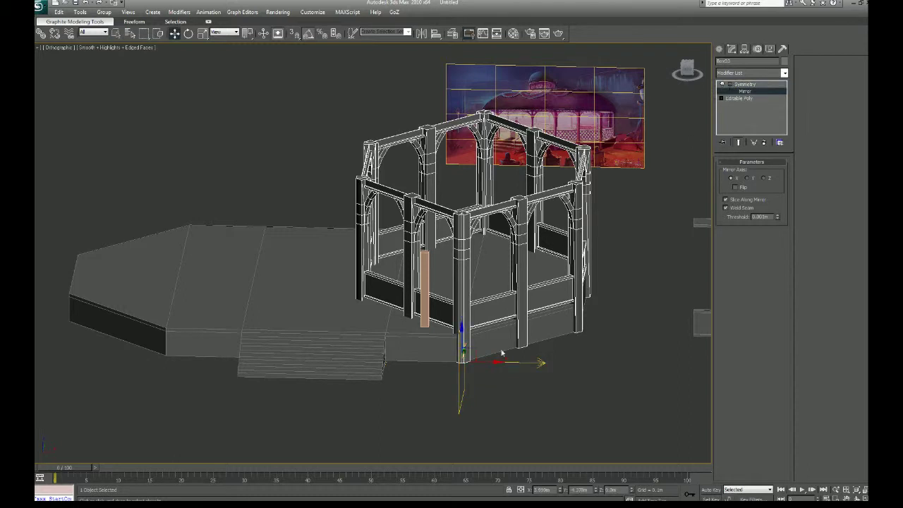
pyautogui.moveTo(498, 361); pyautogui.dragTo(343, 353)
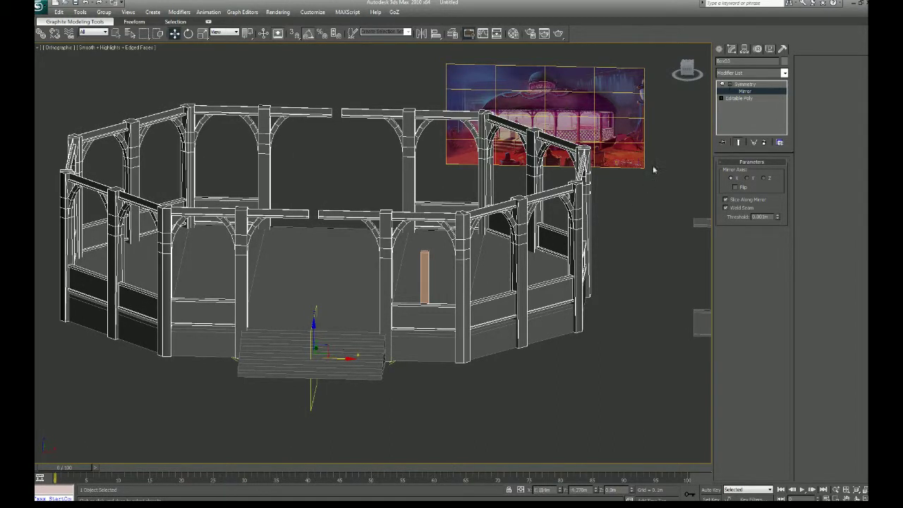
# Step: Inspect the mirrored railing around the platform and the ends of the top beams above the stairs
pyautogui.keyDown('alt'); pyautogui.moveTo(625, 211); pyautogui.dragTo(501, 205, button='middle'); pyautogui.keyUp('alt')
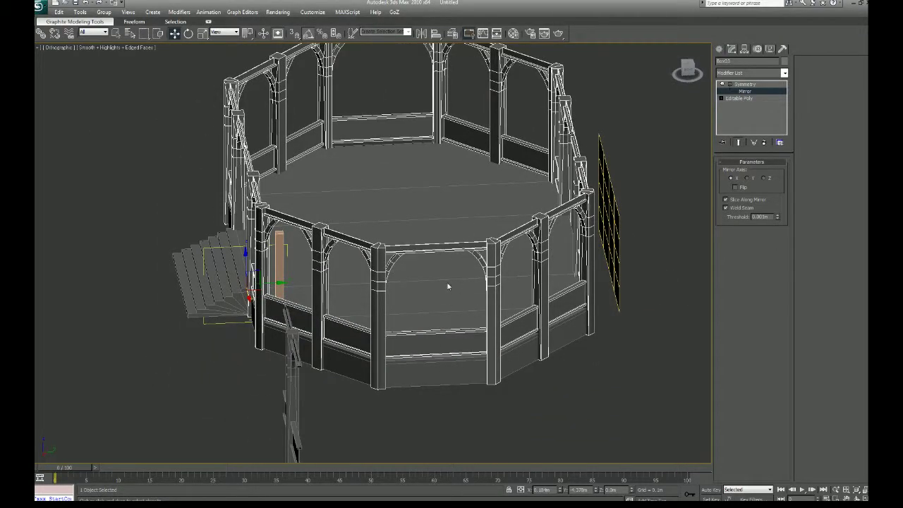
pyautogui.keyDown('alt'); pyautogui.moveTo(455, 316); pyautogui.dragTo(589, 319, button='middle'); pyautogui.keyUp('alt')
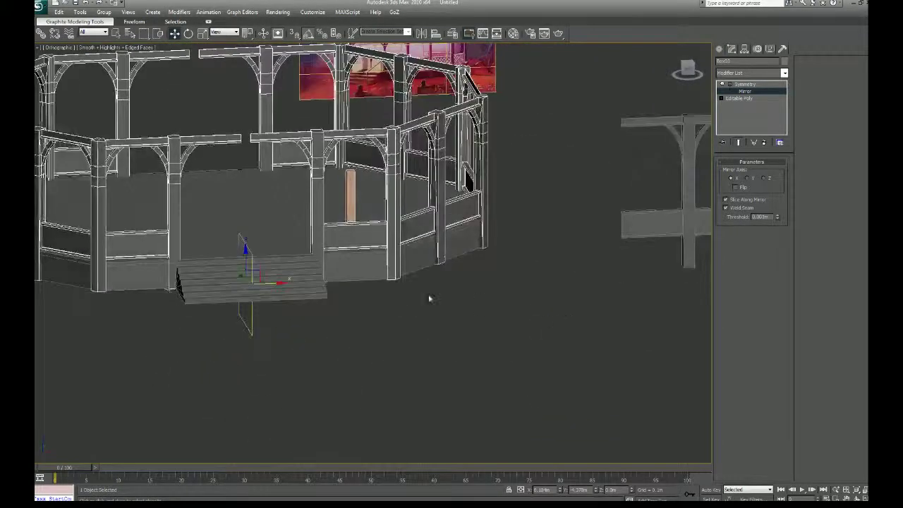
pyautogui.moveTo(289, 260); pyautogui.dragTo(460, 374, button='middle')
pyautogui.scroll(5, 460, 373)
pyautogui.scroll(-3, 459, 376)
pyautogui.scroll(6, 486, 329)
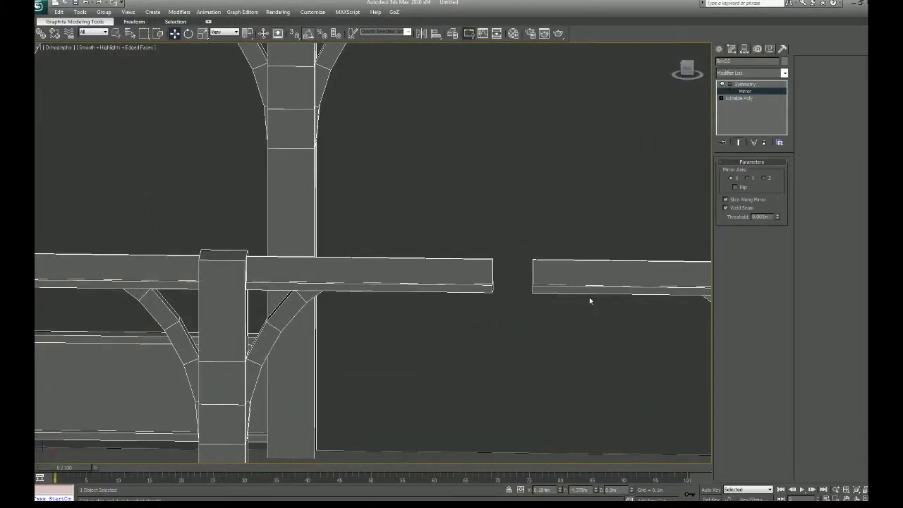
pyautogui.scroll(-10, 522, 277)
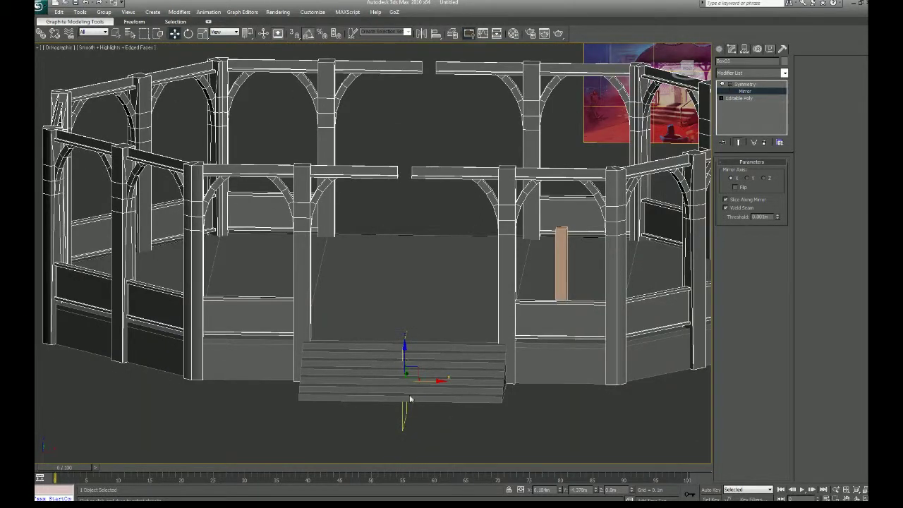
# Step: In the base Editable Poly, select the open end vertices of both top beams and move them along X far beyond the mirror plane
pyautogui.click(741, 99)
pyautogui.press('1')
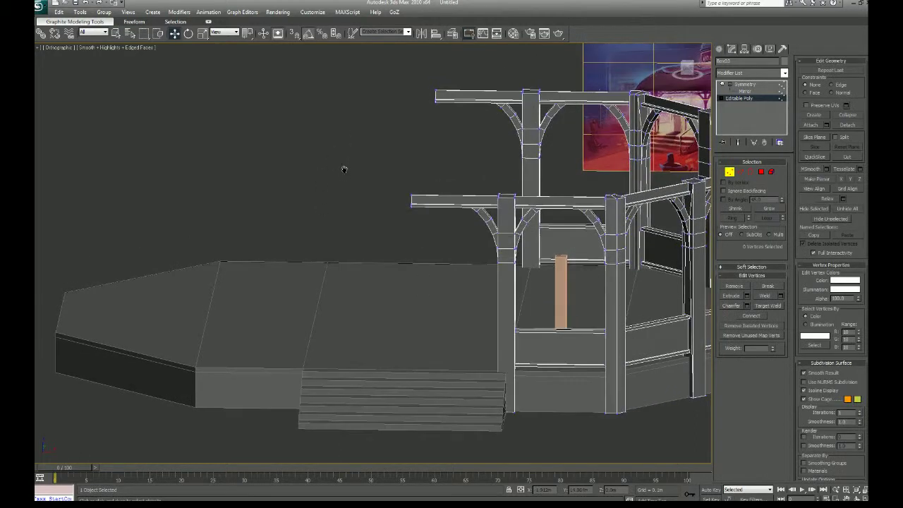
pyautogui.moveTo(385, 73); pyautogui.dragTo(454, 266)
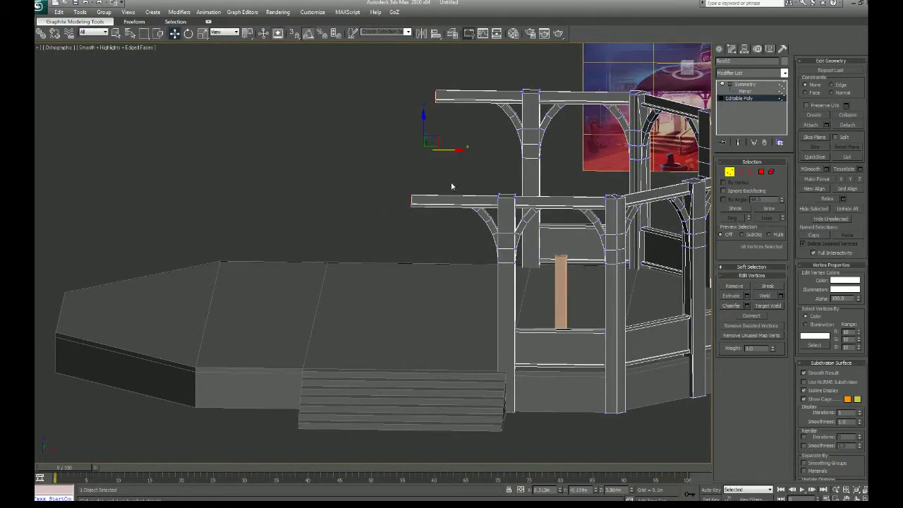
pyautogui.moveTo(452, 149); pyautogui.dragTo(238, 275)
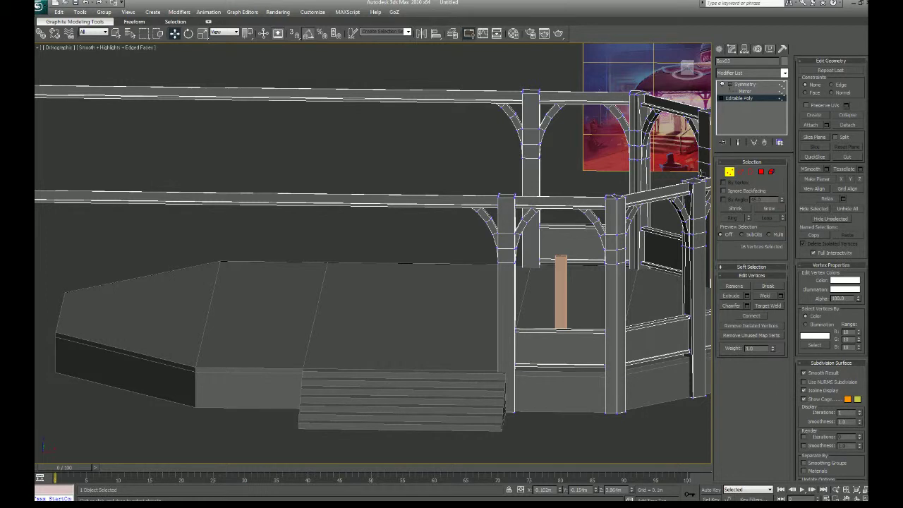
pyautogui.moveTo(300, 238); pyautogui.dragTo(520, 280, button='middle')
pyautogui.scroll(-5, 487, 300)
pyautogui.moveTo(313, 222); pyautogui.dragTo(36, 219)
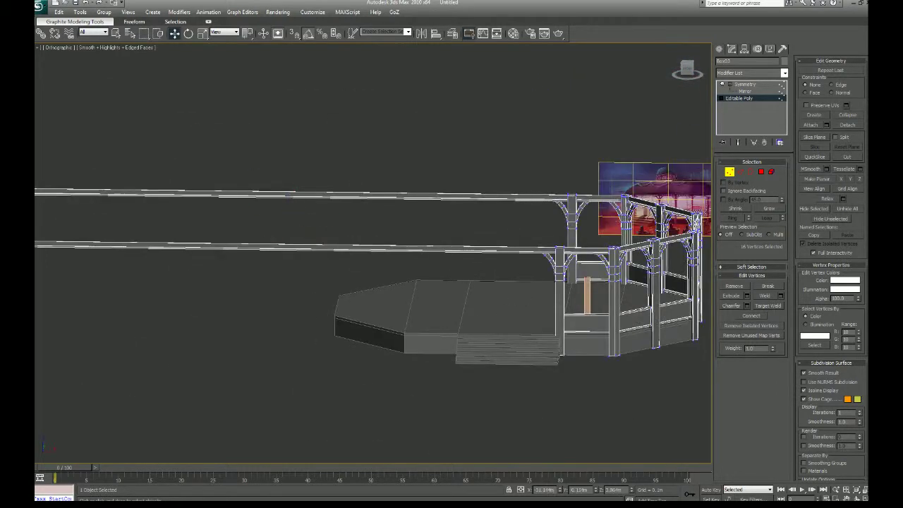
pyautogui.scroll(-4, 374, 311)
pyautogui.moveTo(88, 283); pyautogui.dragTo(151, 296, button='middle')
pyautogui.scroll(6, 151, 296)
pyautogui.moveTo(377, 313); pyautogui.dragTo(250, 293, button='middle')
pyautogui.scroll(4, 250, 293)
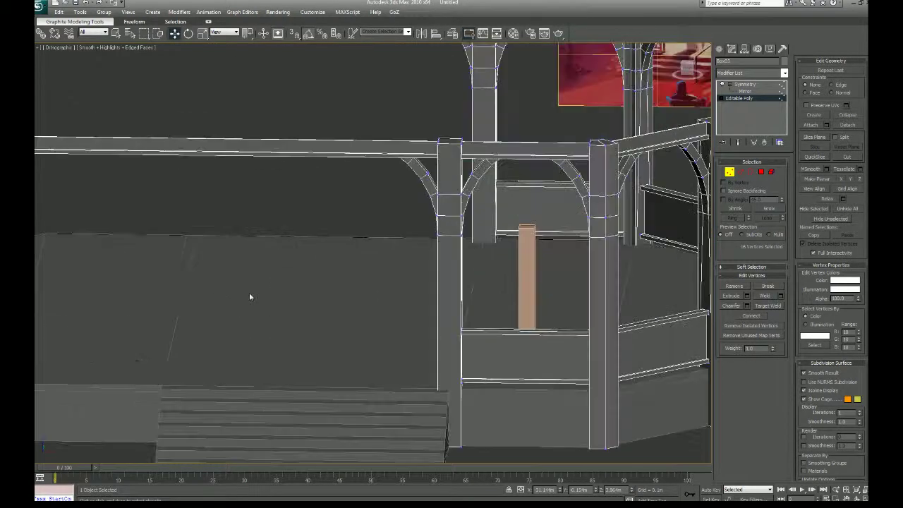
pyautogui.click(729, 172)
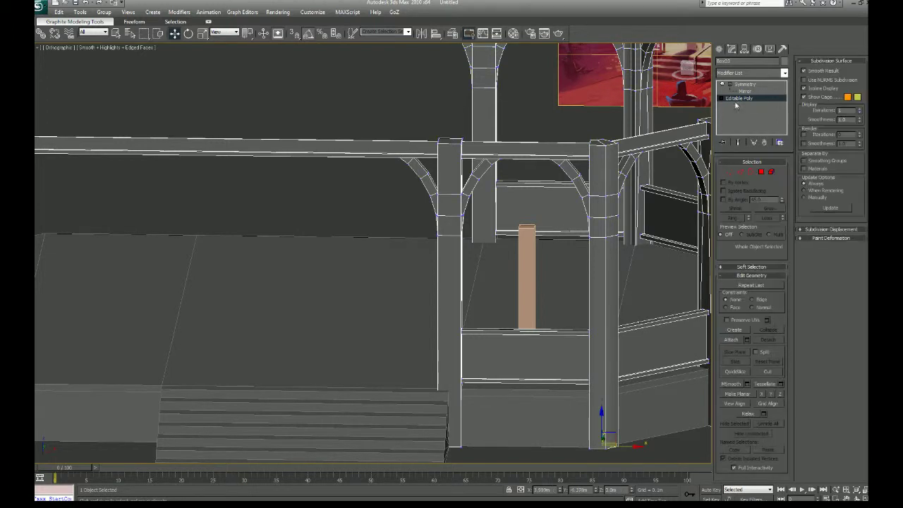
# Step: Return to the Symmetry modifier level and inspect the complete railing and its stair opening from several sides
pyautogui.moveTo(333, 161); pyautogui.dragTo(398, 196, button='middle')
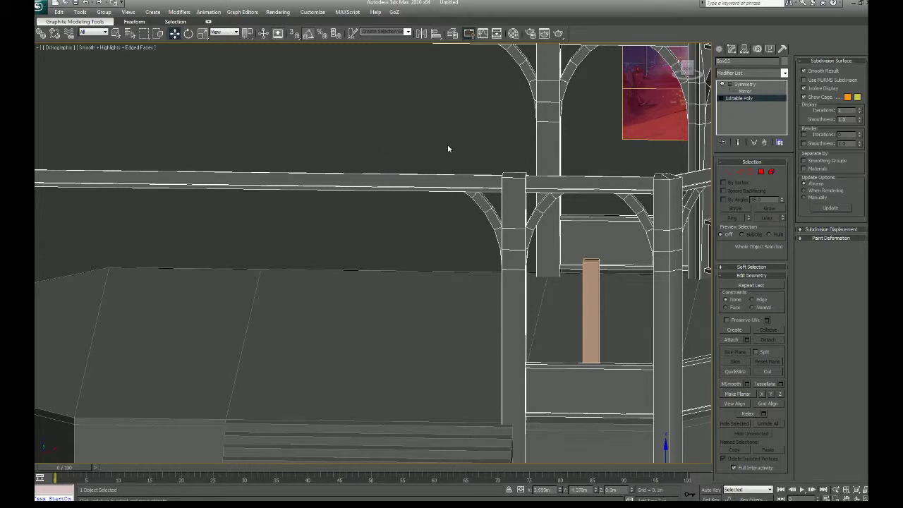
pyautogui.click(745, 84)
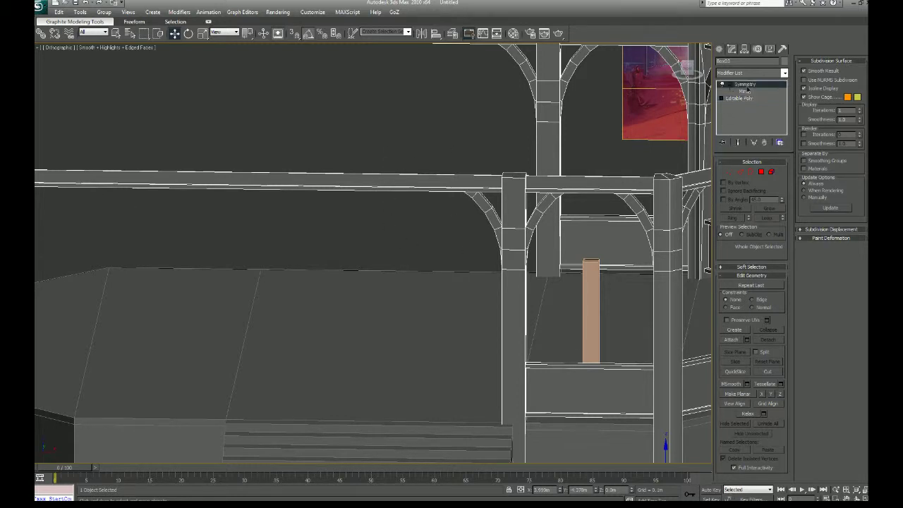
pyautogui.scroll(-10, 377, 310)
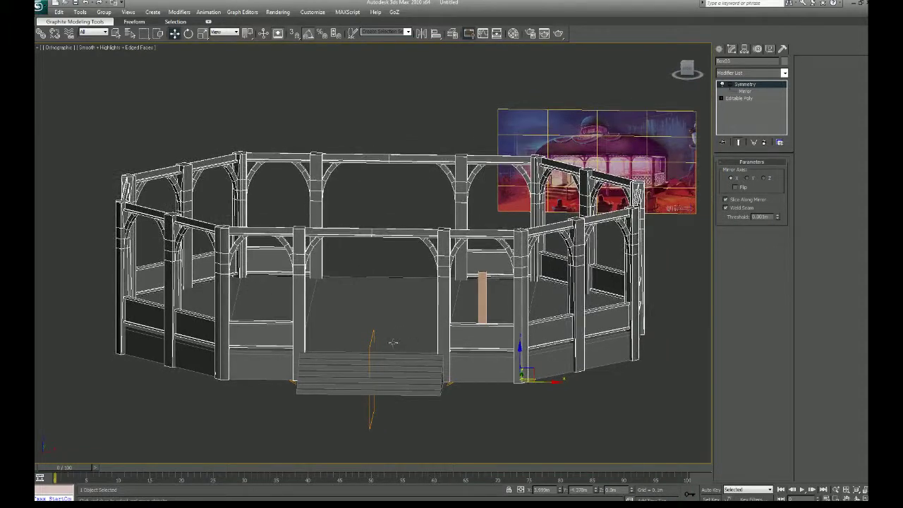
pyautogui.keyDown('alt'); pyautogui.moveTo(394, 343); pyautogui.dragTo(437, 337, button='middle'); pyautogui.keyUp('alt')
pyautogui.scroll(-6, 398, 353)
pyautogui.scroll(4, 438, 339)
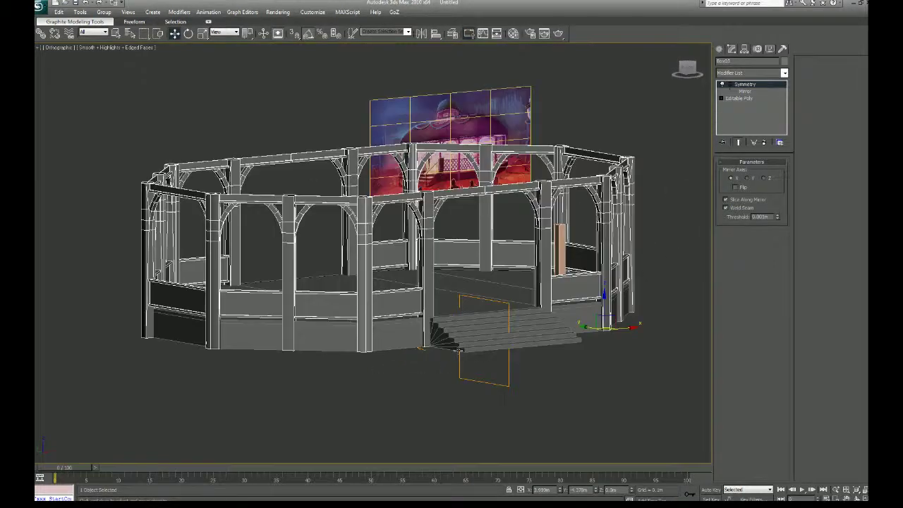
pyautogui.scroll(2, 460, 344)
pyautogui.scroll(-2, 462, 337)
pyautogui.keyDown('alt'); pyautogui.moveTo(520, 345); pyautogui.dragTo(479, 344, button='middle'); pyautogui.keyUp('alt')
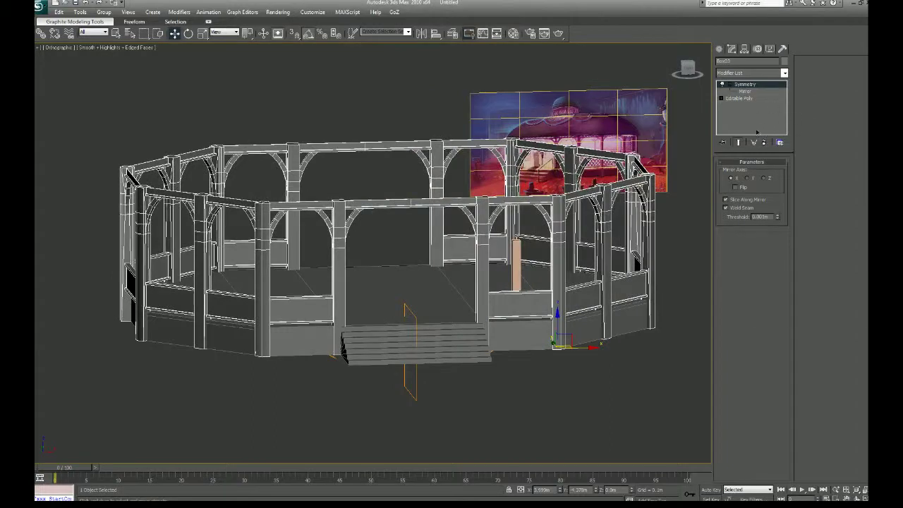